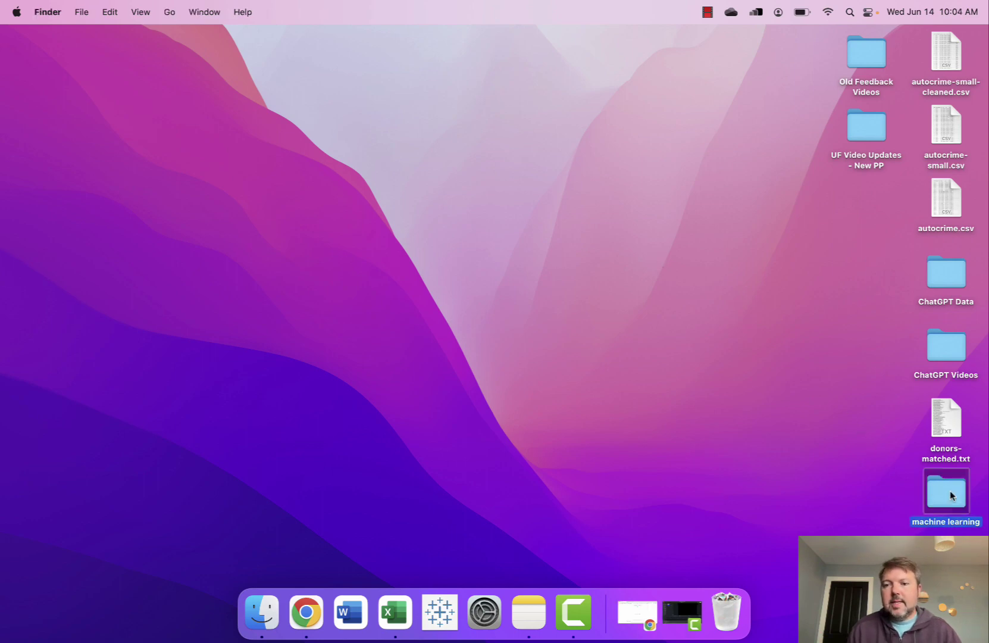
Step: Open alldonors-indcorpunion.csv from the machine learning folder, widen column A, and check the list's end
double_click(950, 494)
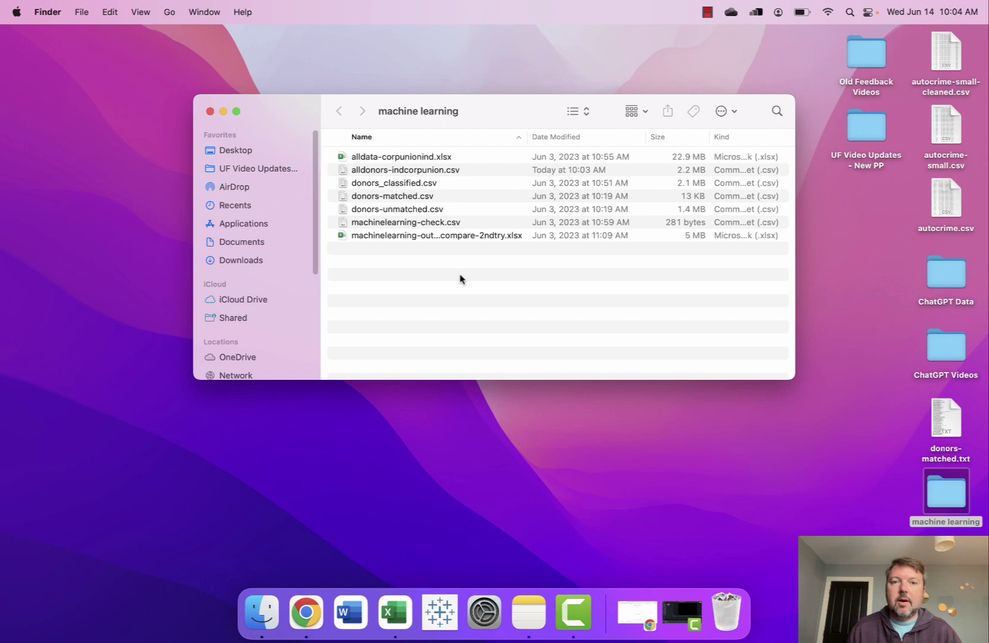
double_click(427, 171)
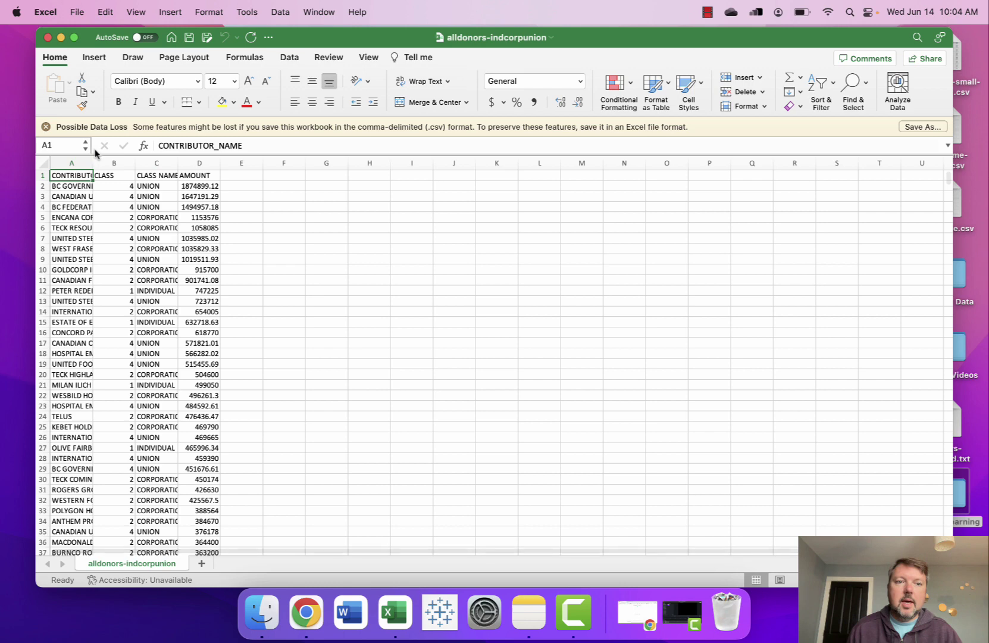
drag(94, 156, 247, 161)
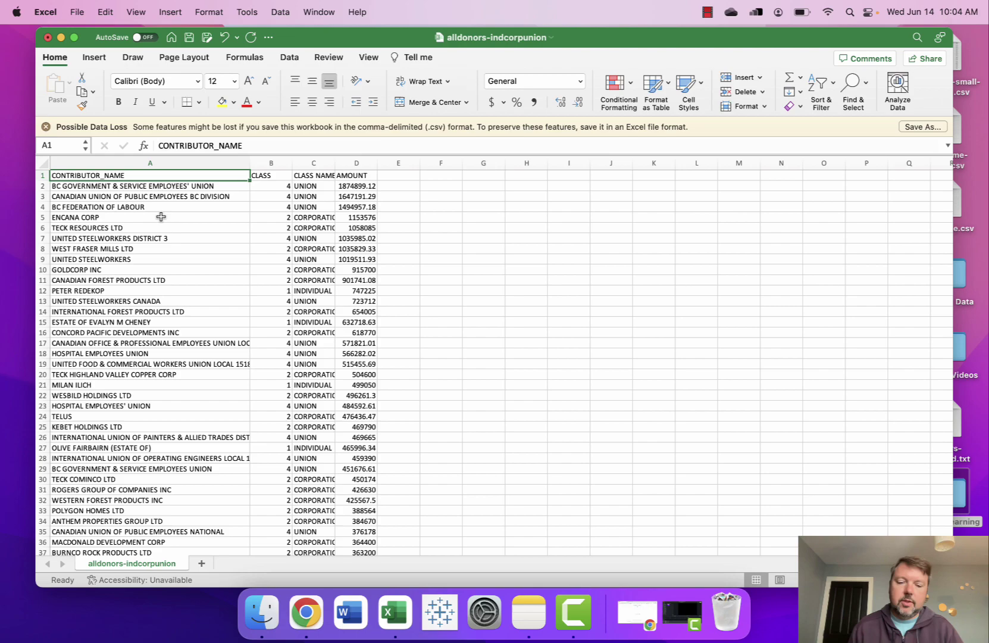
key(ctrl+Down)
key(Down)
key(Down)
key(Down)
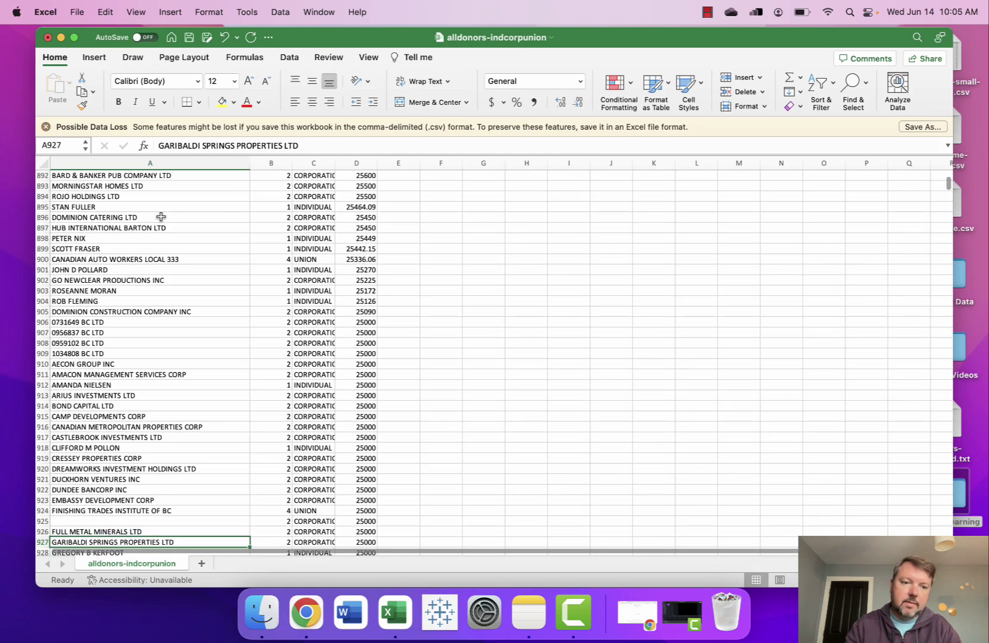
key(Right)
key(Right)
key(Right)
key(ctrl+Down)
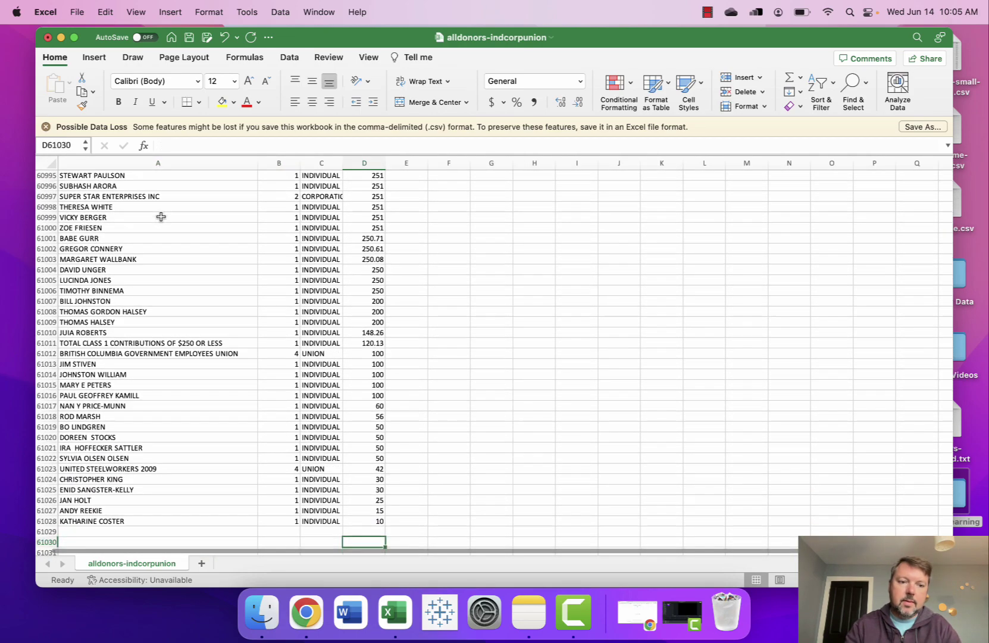
key(ctrl+Up)
key(ctrl+Left)
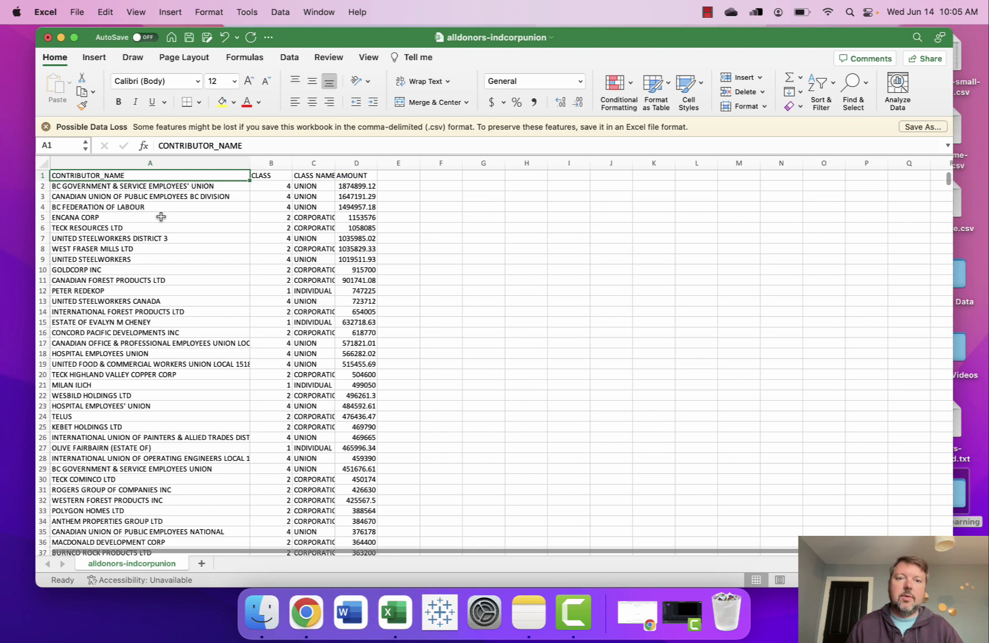
Step: Widen column C to show CLASS NAME values and zoom the sheet to 200%
drag(335, 163, 392, 162)
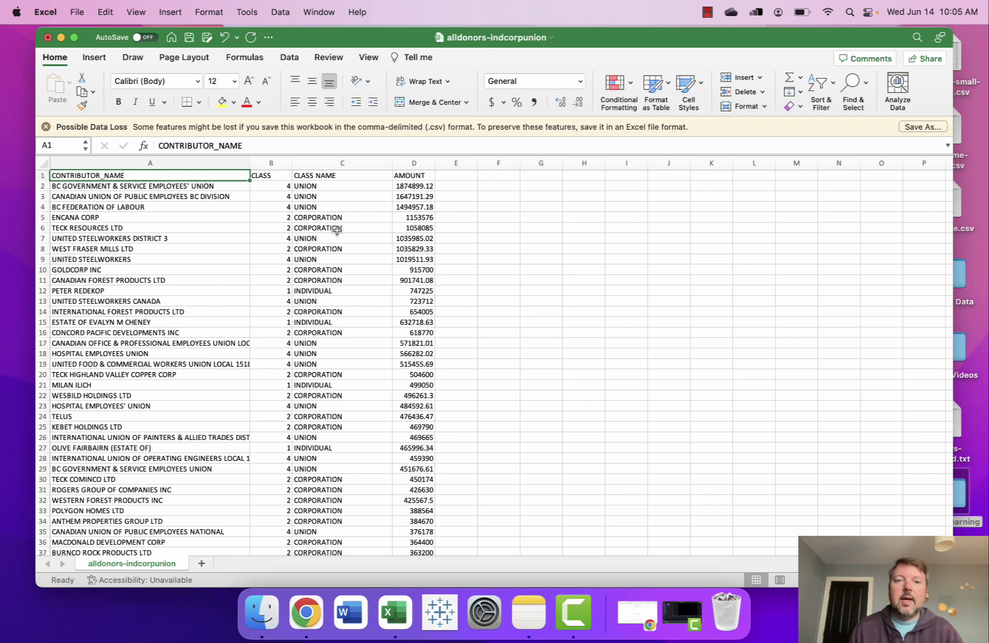
click(326, 325)
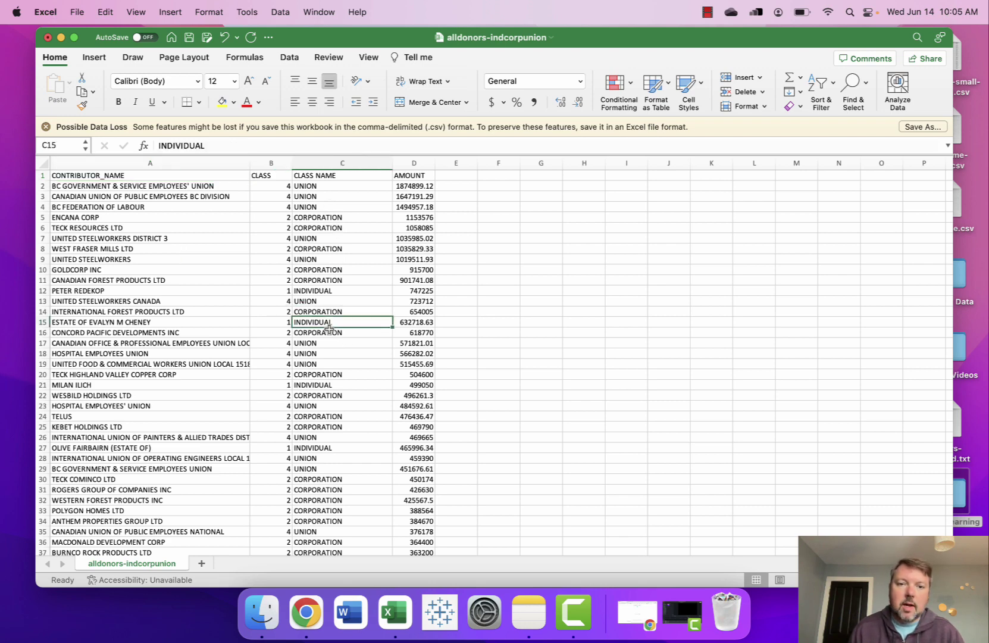
click(378, 61)
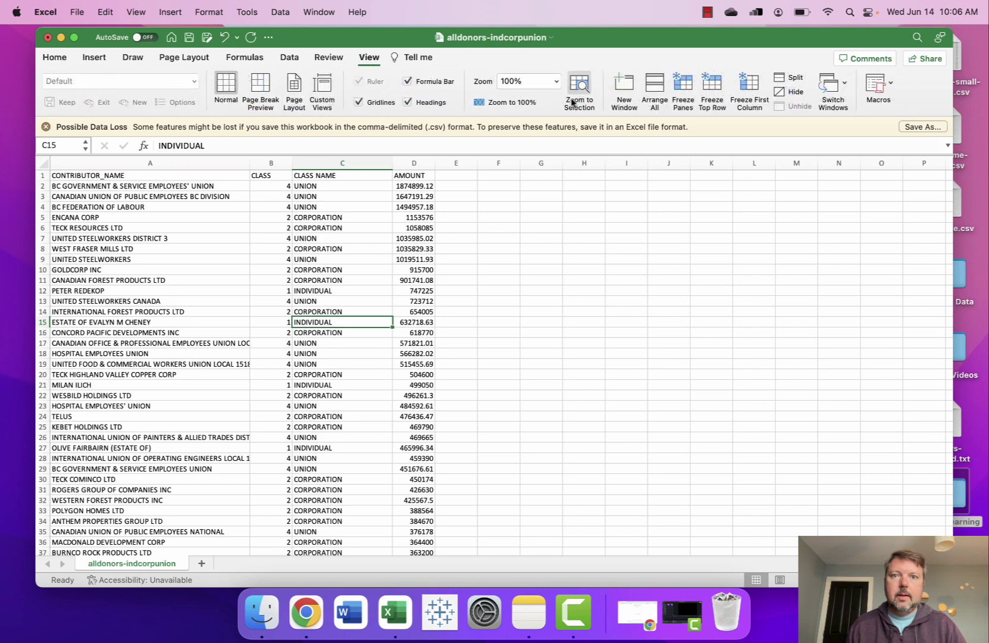
click(555, 85)
click(546, 111)
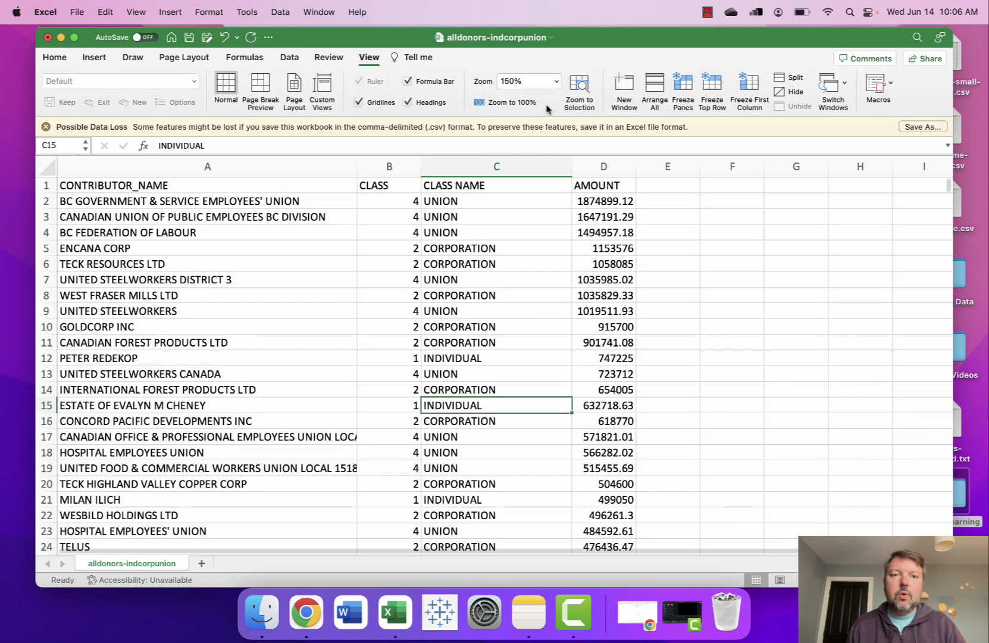
click(556, 82)
click(552, 97)
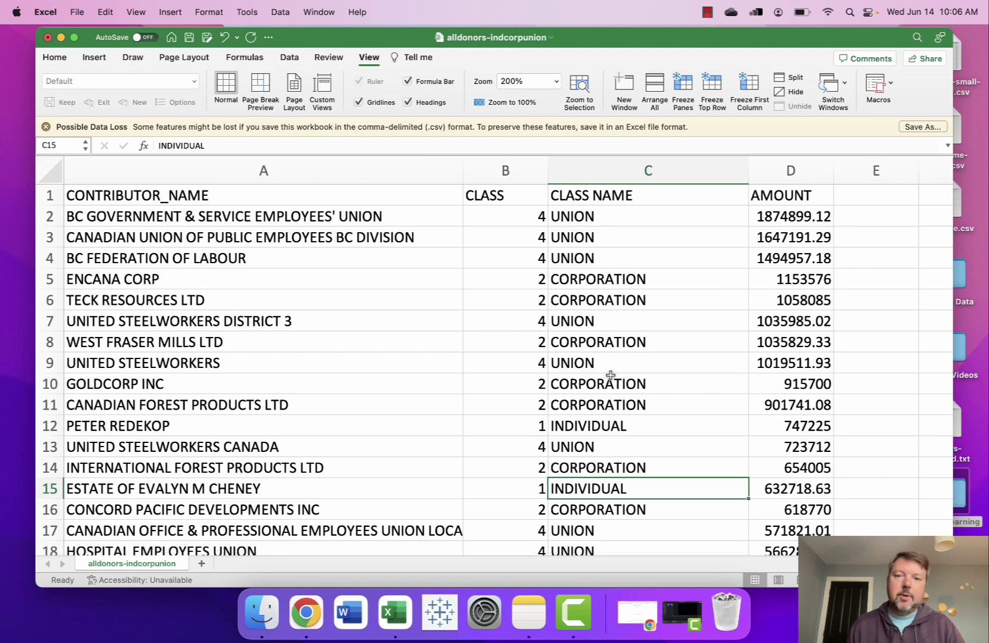
drag(366, 33, 344, 33)
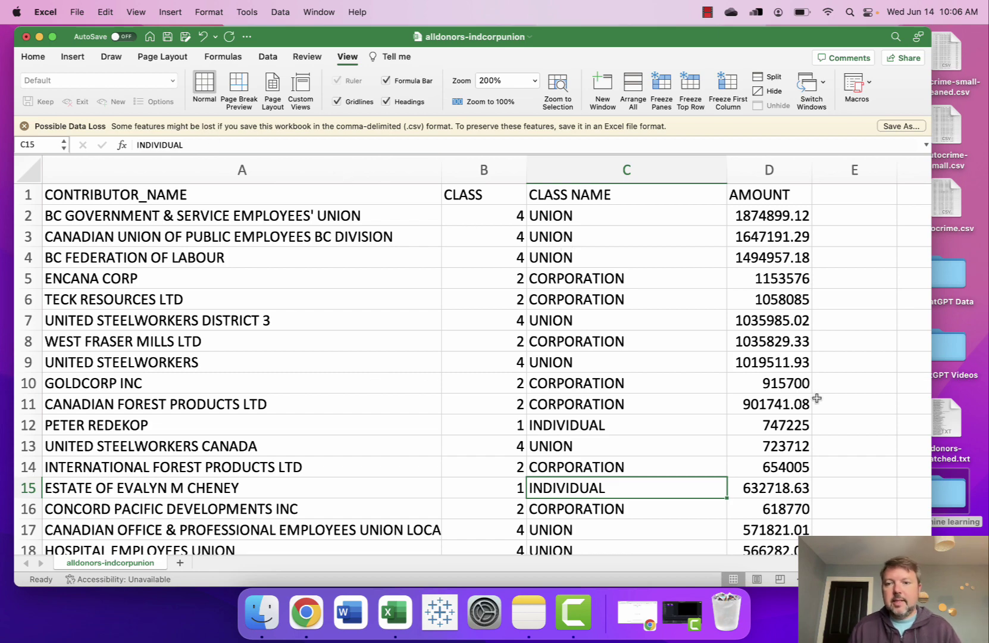
Step: Check the last row of the AMOUNT column, then close the workbook
click(791, 399)
key(super+Down)
key(super+Up)
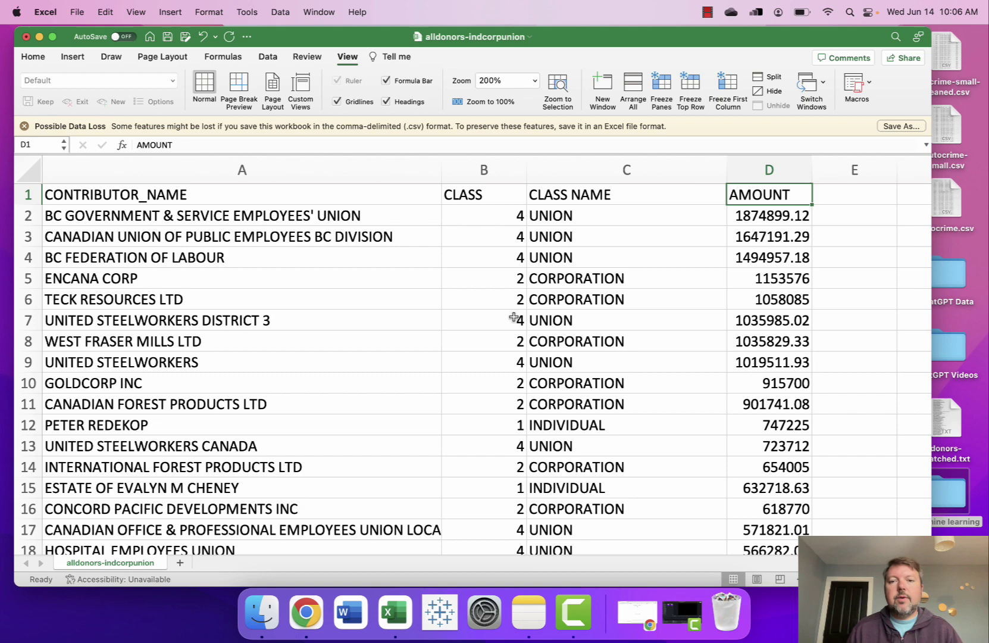
click(25, 37)
Step: Discard changes to the previous CSV and open donors-matched.csv at 150% with columns A and B widened
click(451, 359)
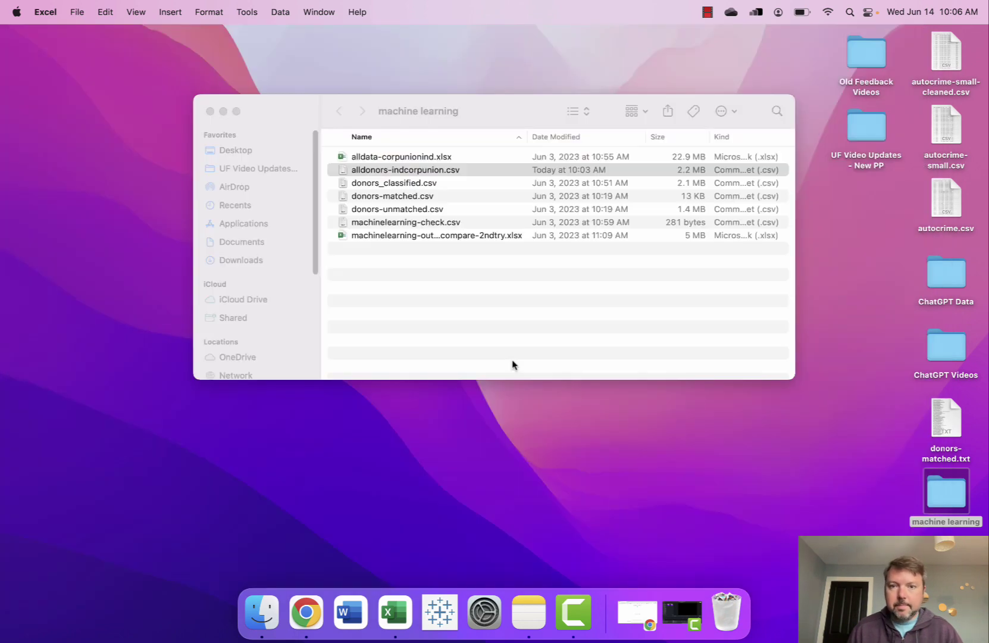
click(415, 198)
double_click(415, 198)
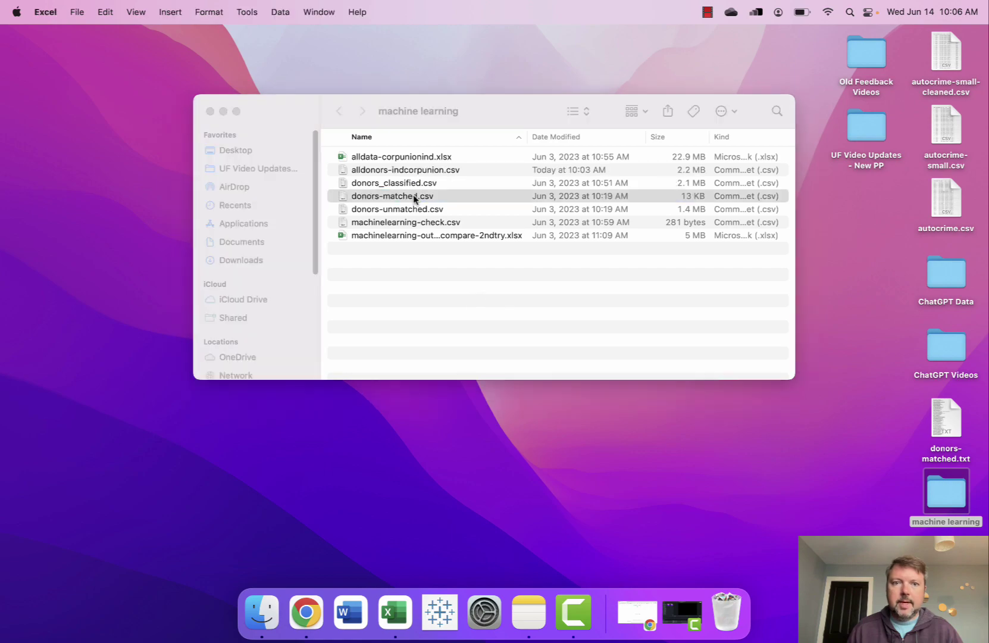
click(360, 62)
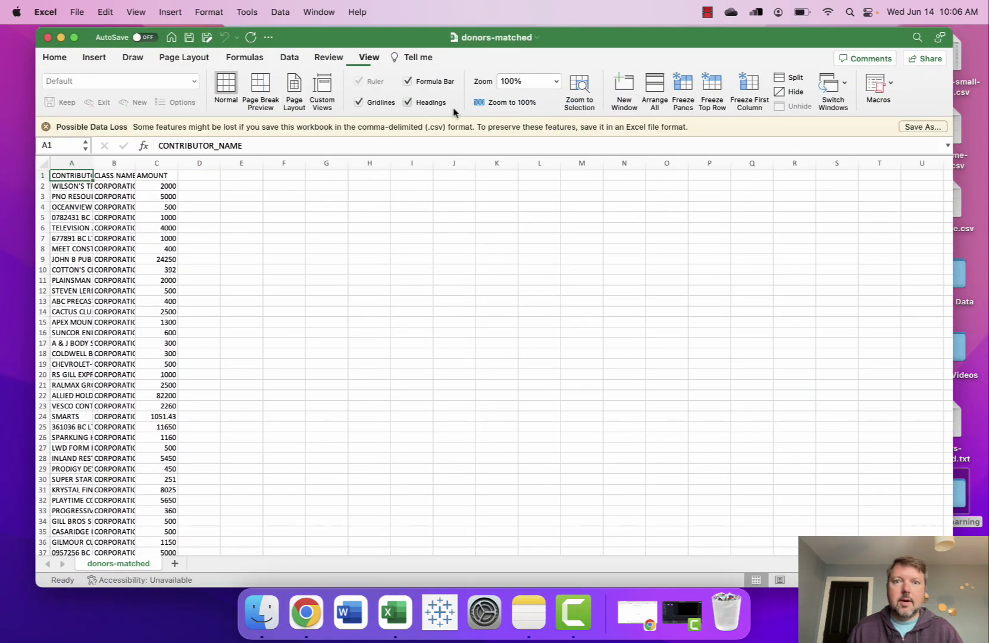
click(554, 85)
click(549, 111)
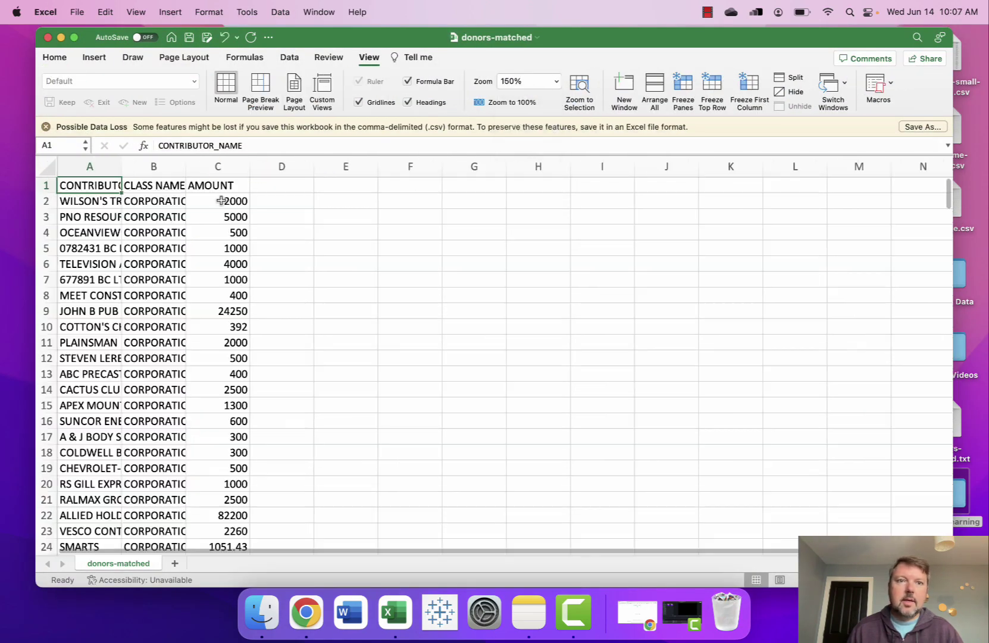
drag(122, 167, 289, 167)
drag(352, 167, 442, 168)
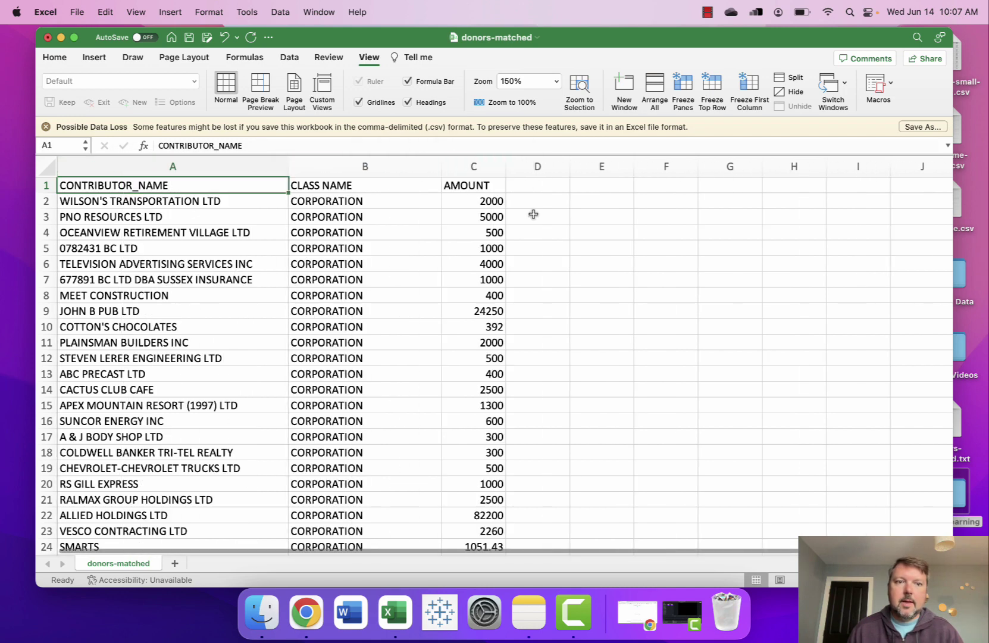
Step: Check donors-matched.csv down to its last data row 303, then close it without saving
key(super+Down)
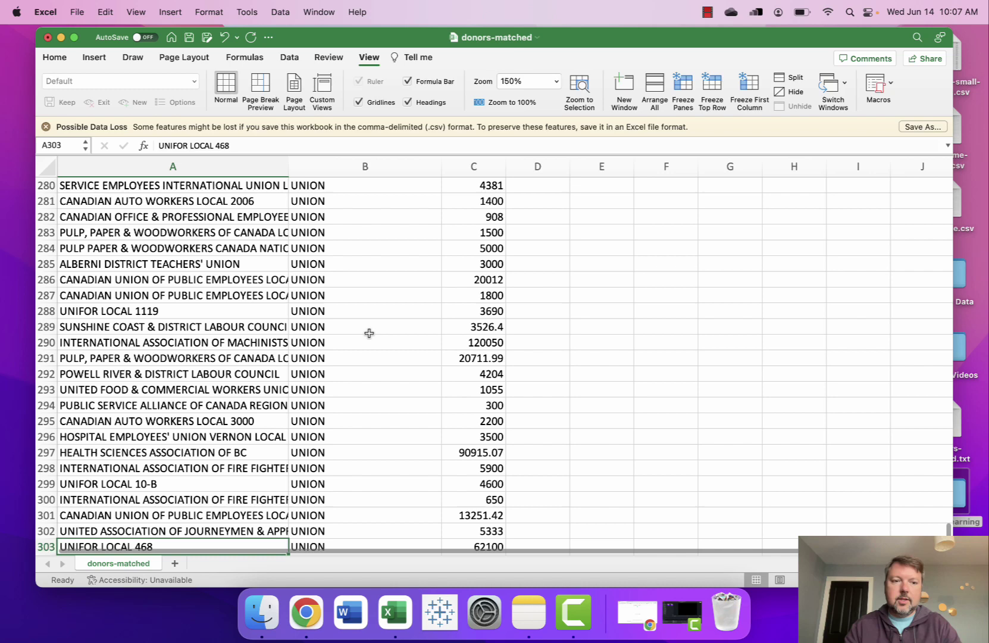
key(Right)
key(super+Down)
key(super+Up)
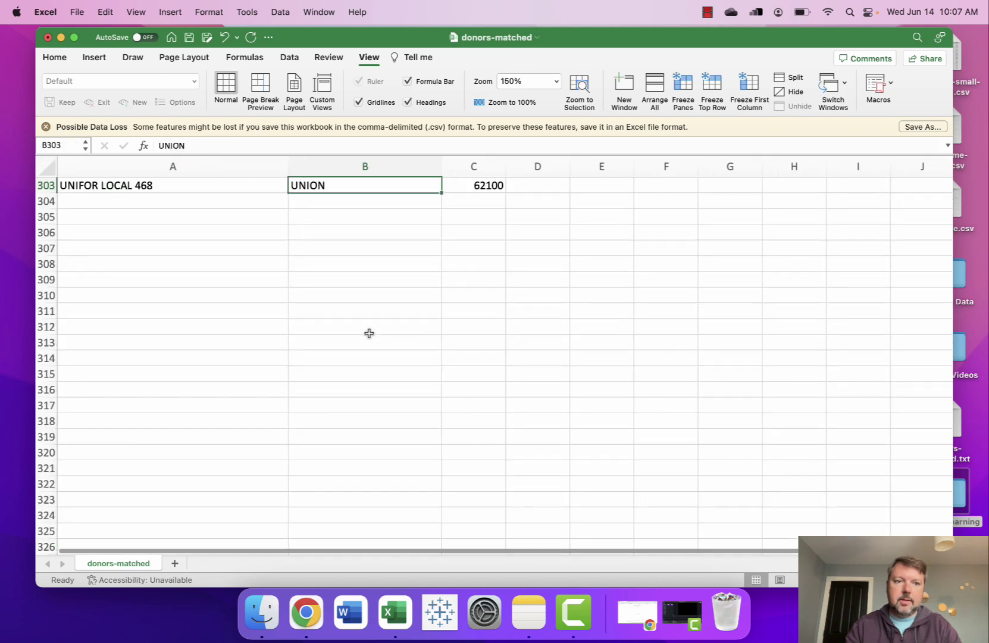
key(Left)
scroll(353, 330, up, 5)
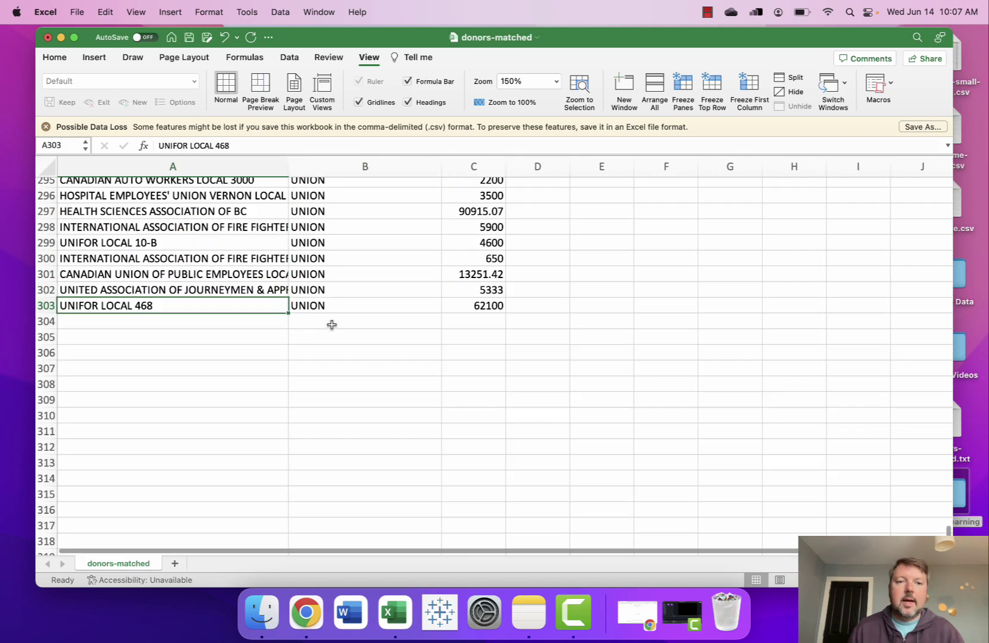
click(47, 37)
click(453, 360)
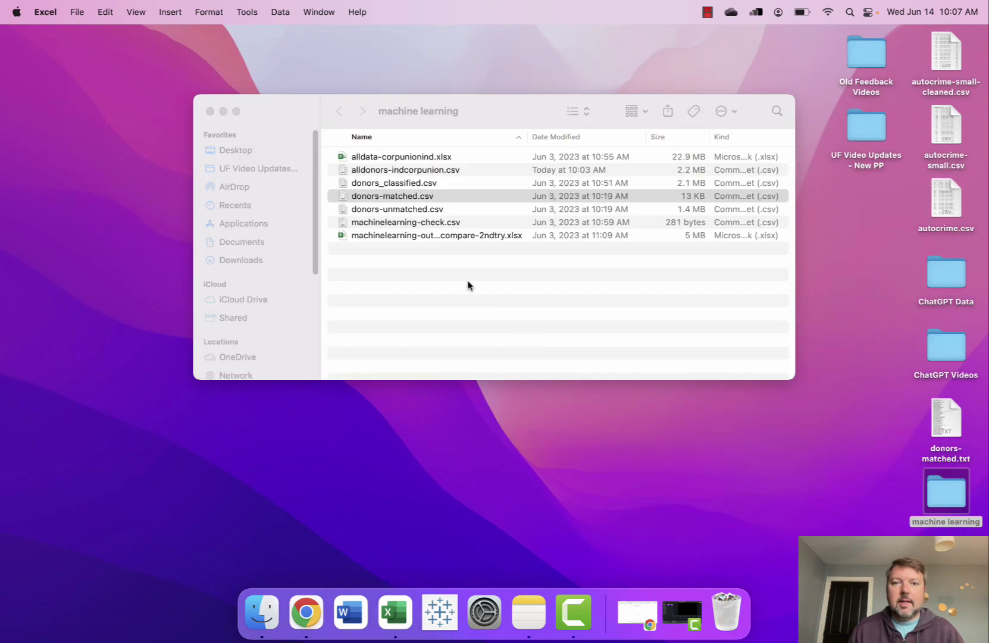
Step: Open donors-unmatched.csv, widen column A, check the last amount in row 60726, and close unsaved
double_click(411, 209)
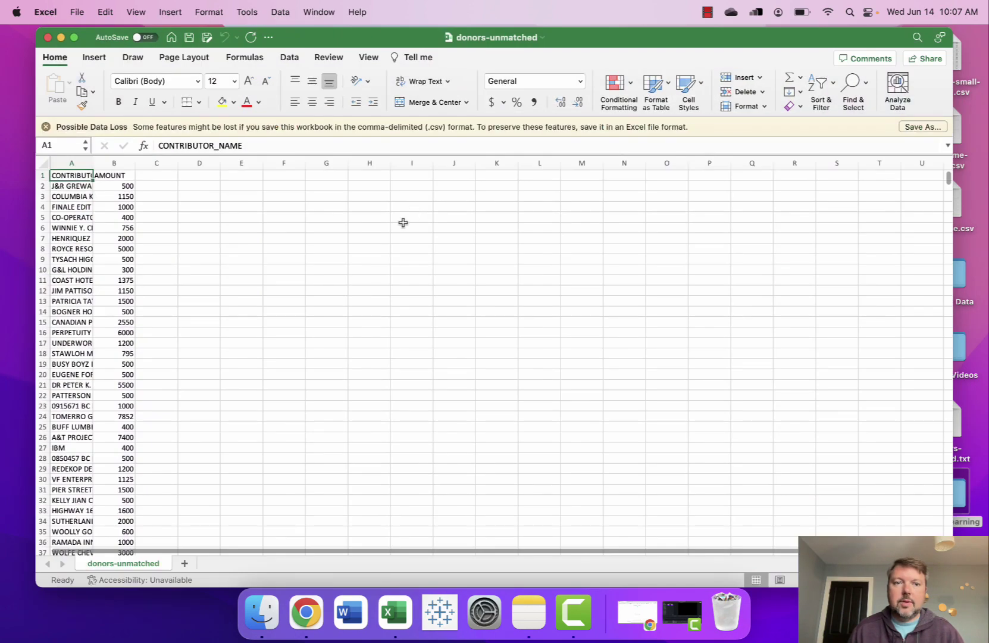
drag(93, 163, 222, 162)
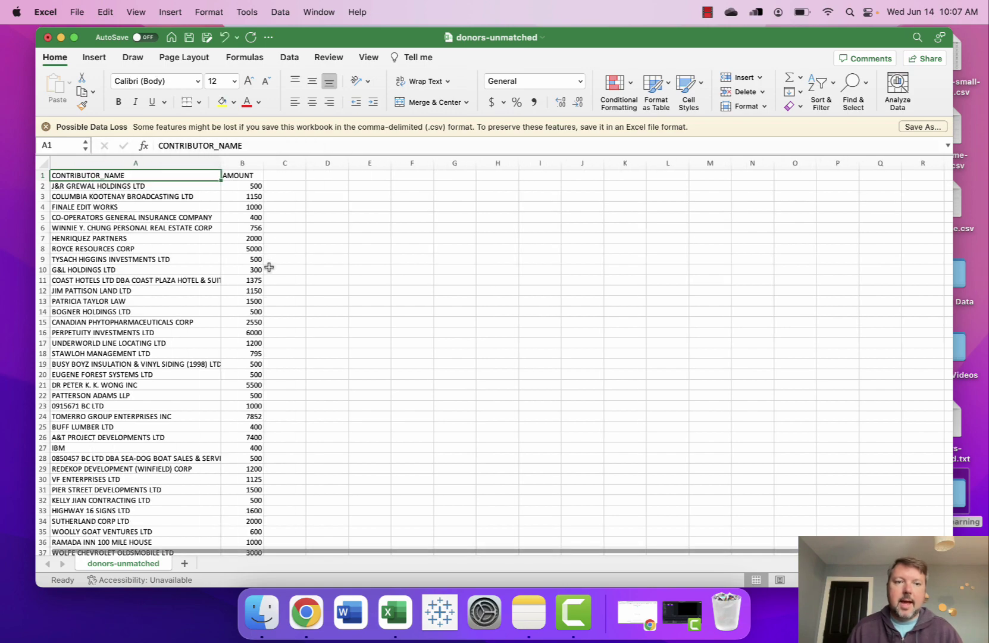
key(super+Down)
key(Right)
key(super+Down)
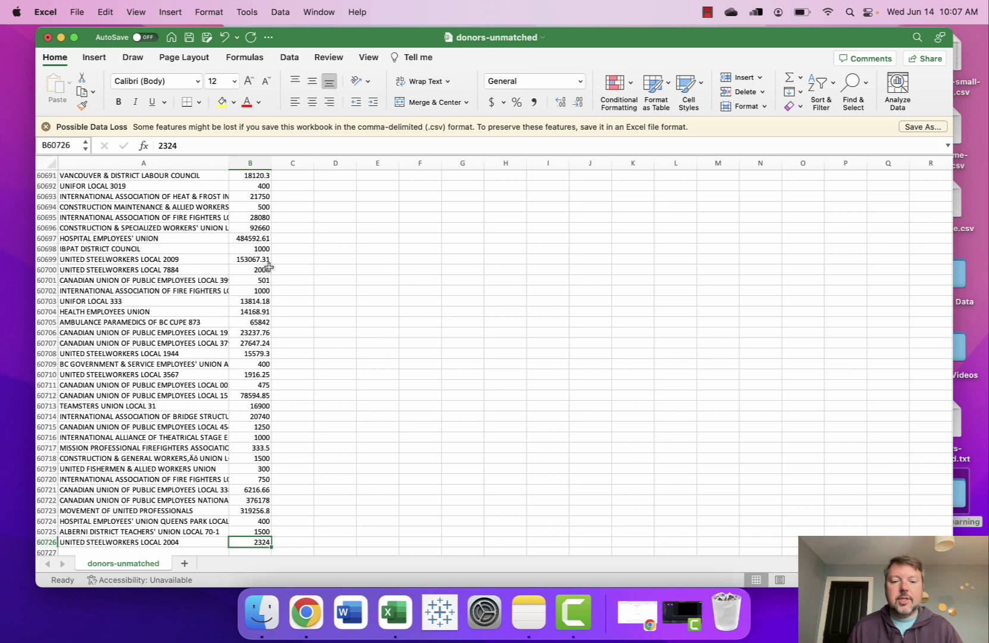
key(super+Up)
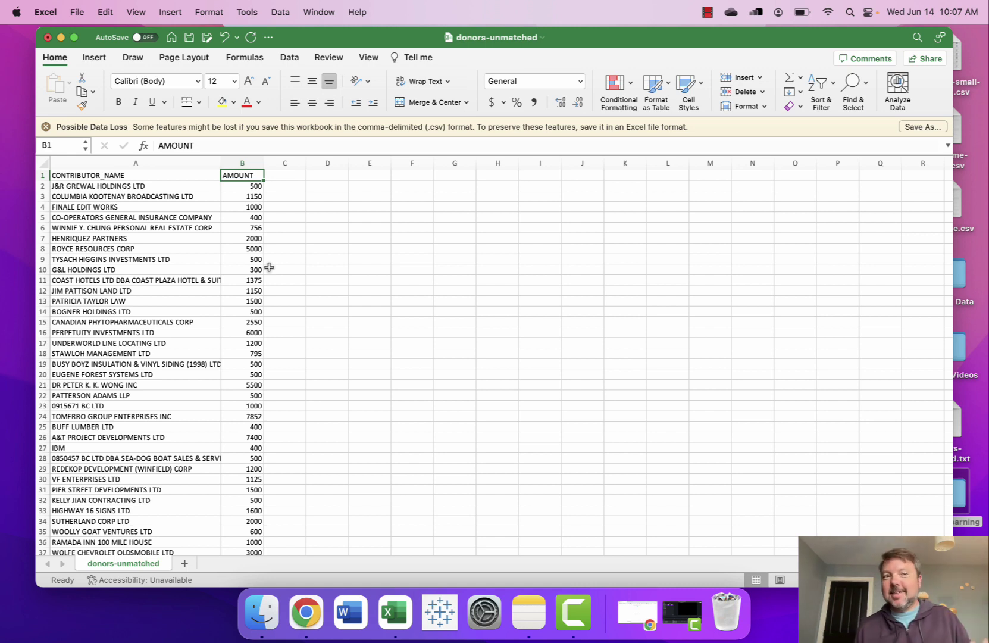
click(46, 37)
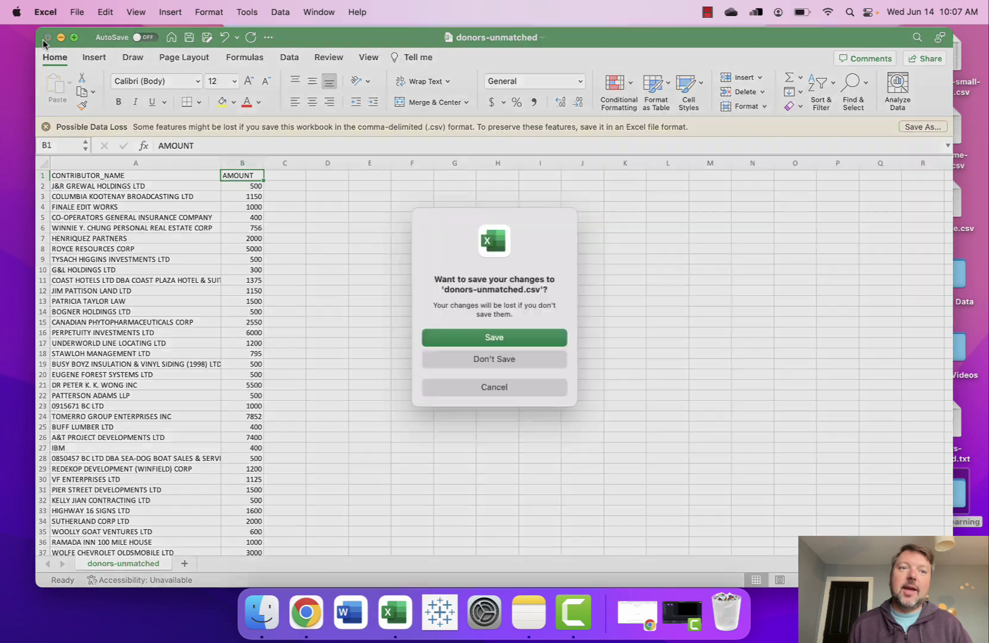
click(517, 359)
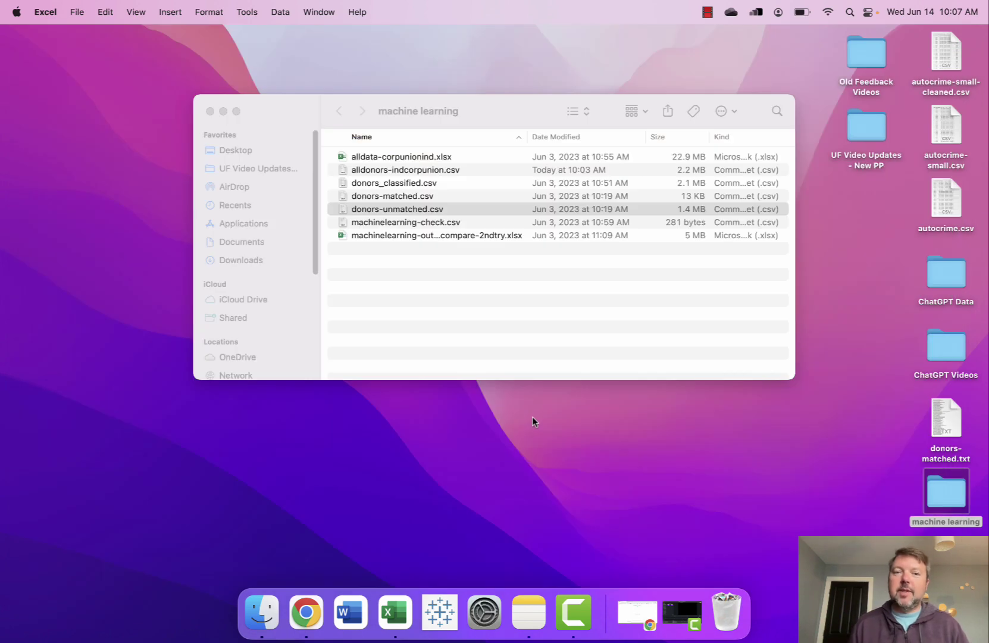
Step: Open Noteable's Testing project, copy its web address, and return to the new ChatGPT chat
click(209, 111)
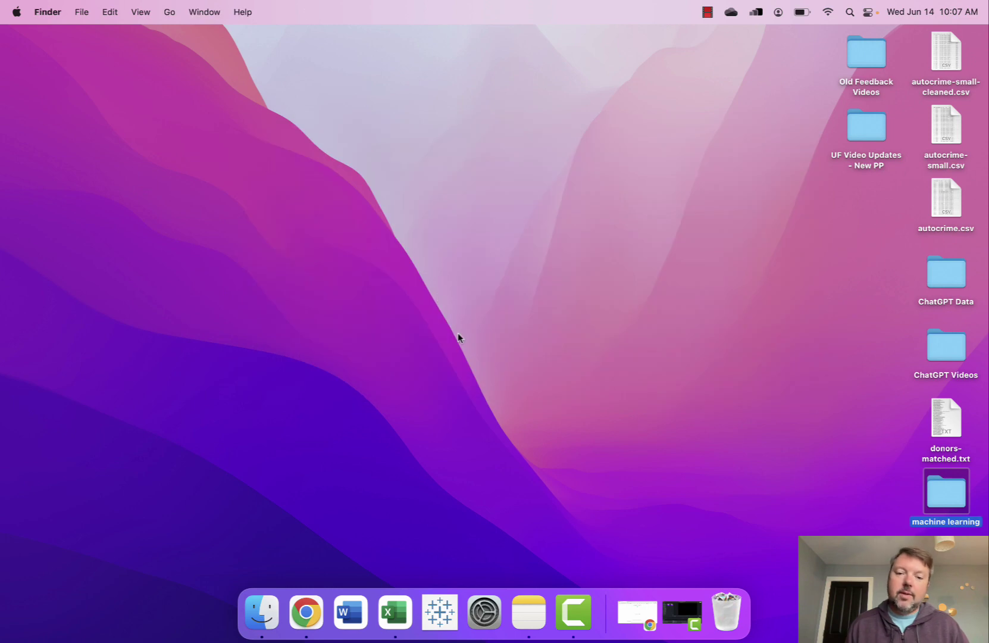
click(306, 612)
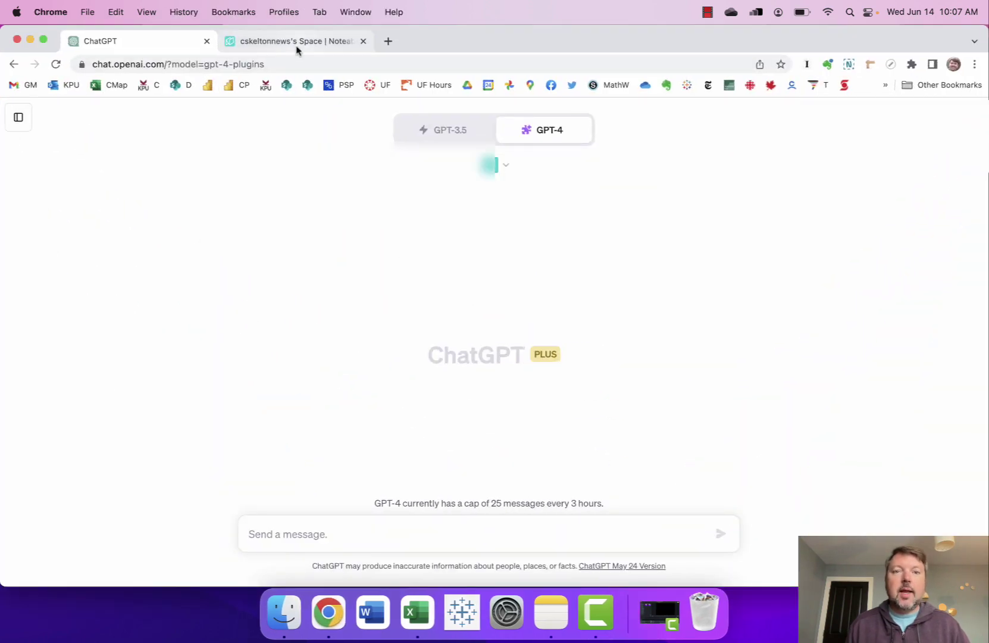
click(298, 41)
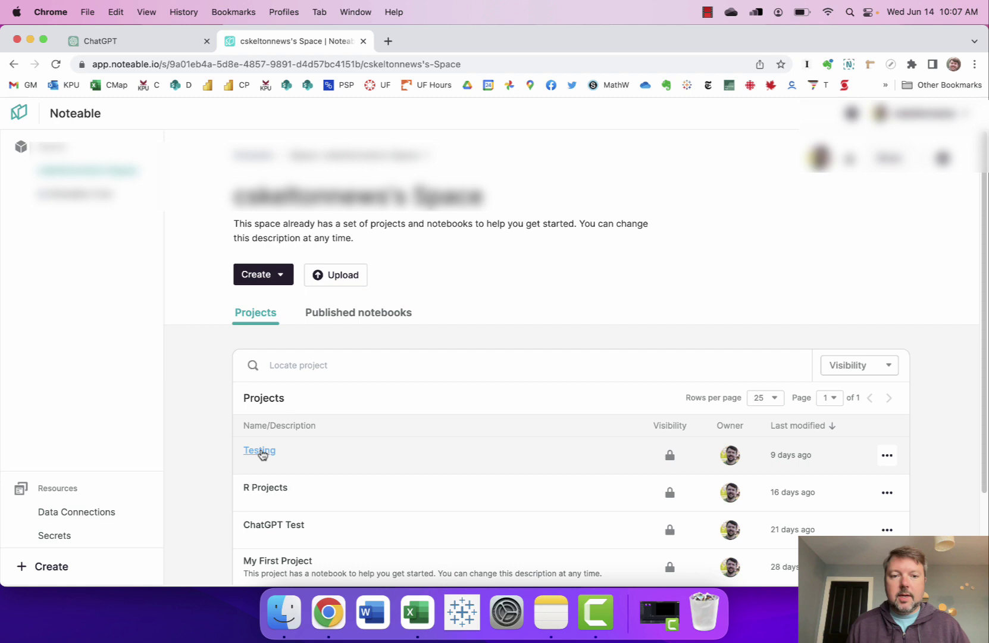
click(265, 453)
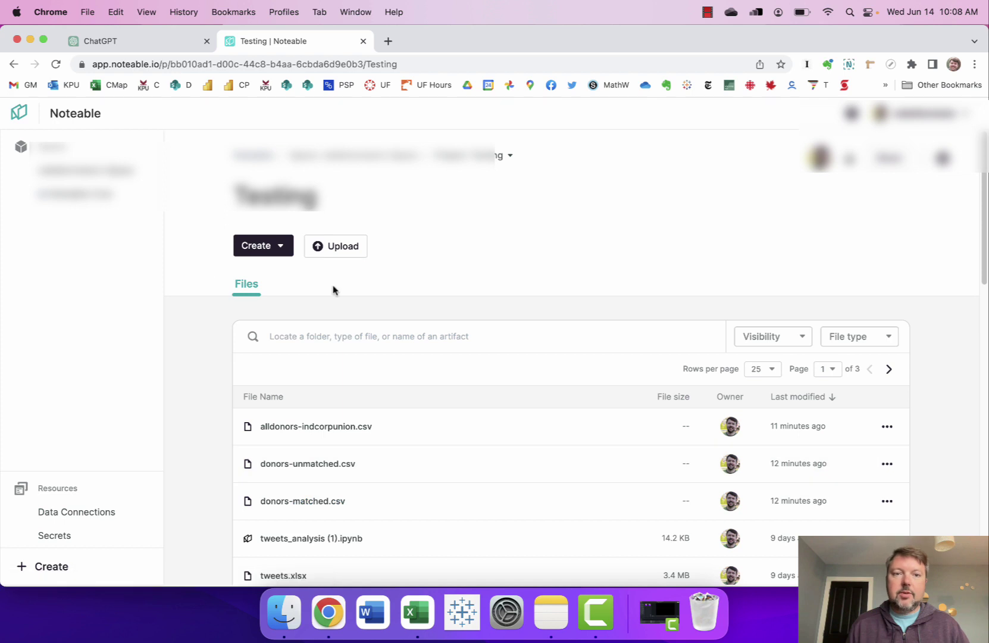
click(327, 64)
key(super+c)
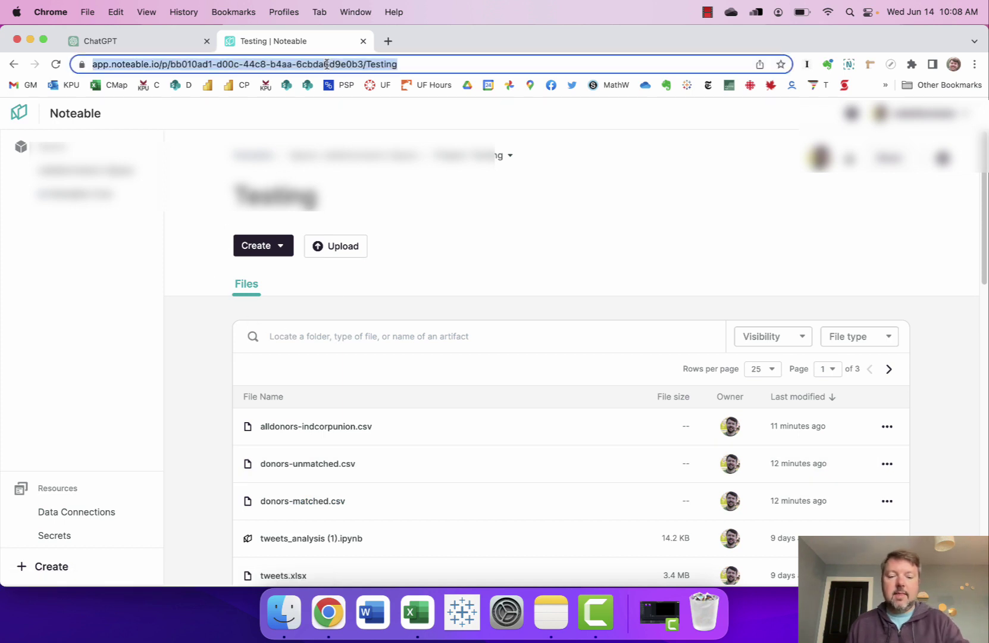
click(164, 38)
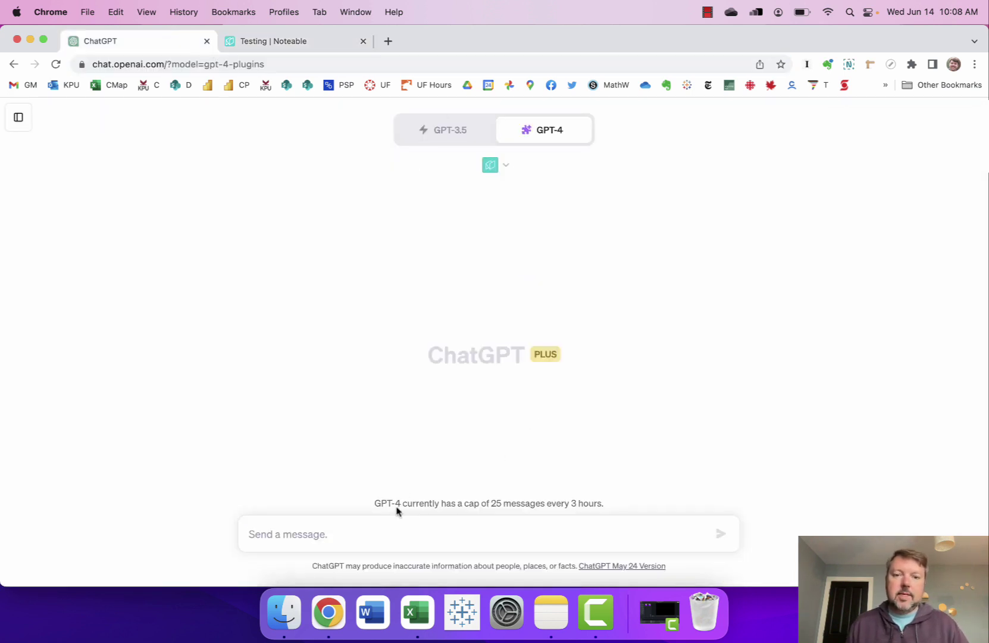
Step: Ask ChatGPT to set the pasted Noteable Testing project URL as the default Noteable project
click(383, 533)
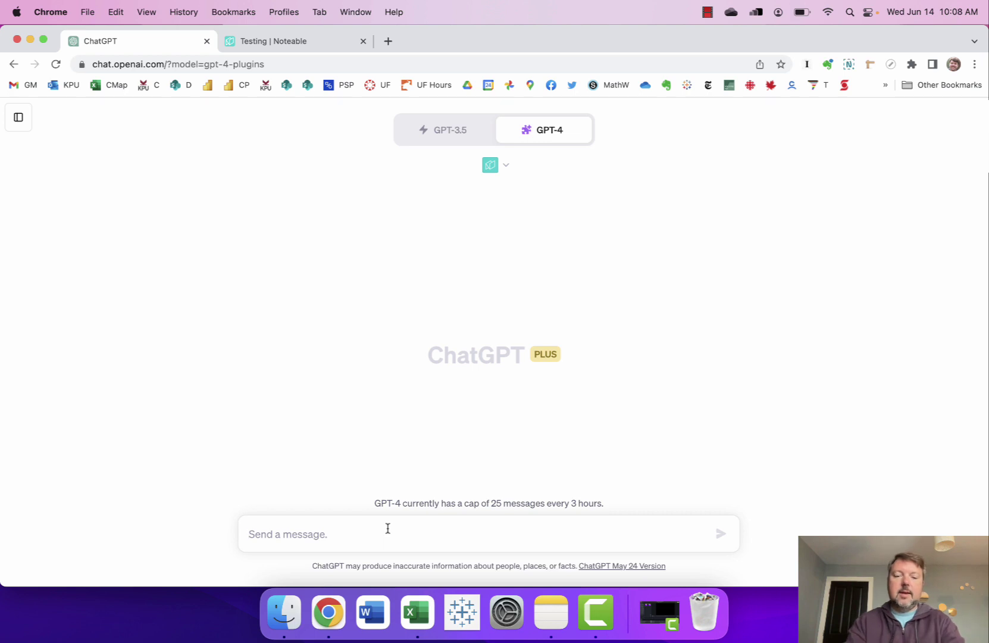
text(Please set this )
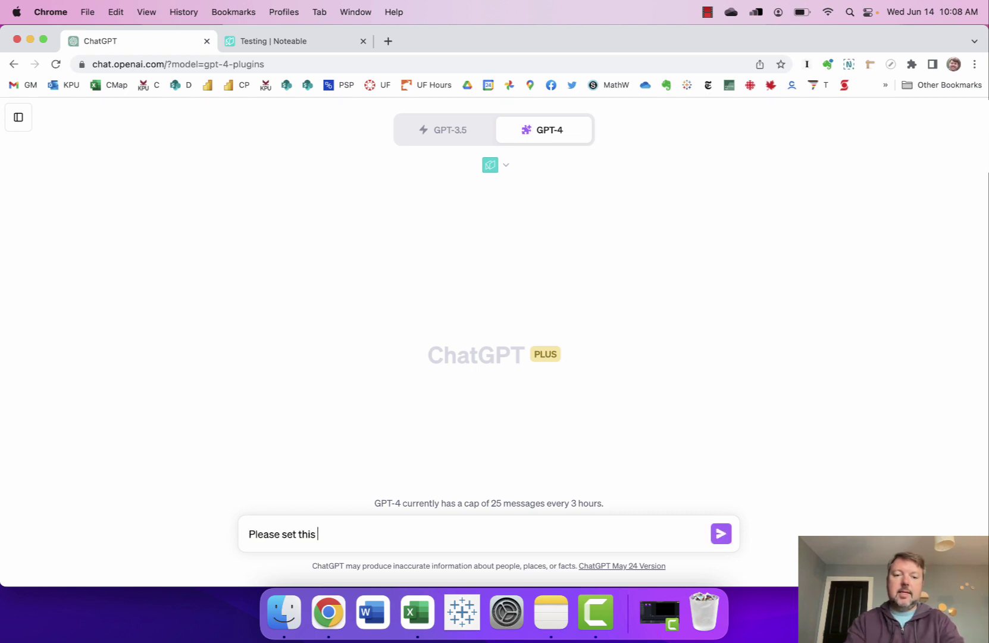
text(project as my d)
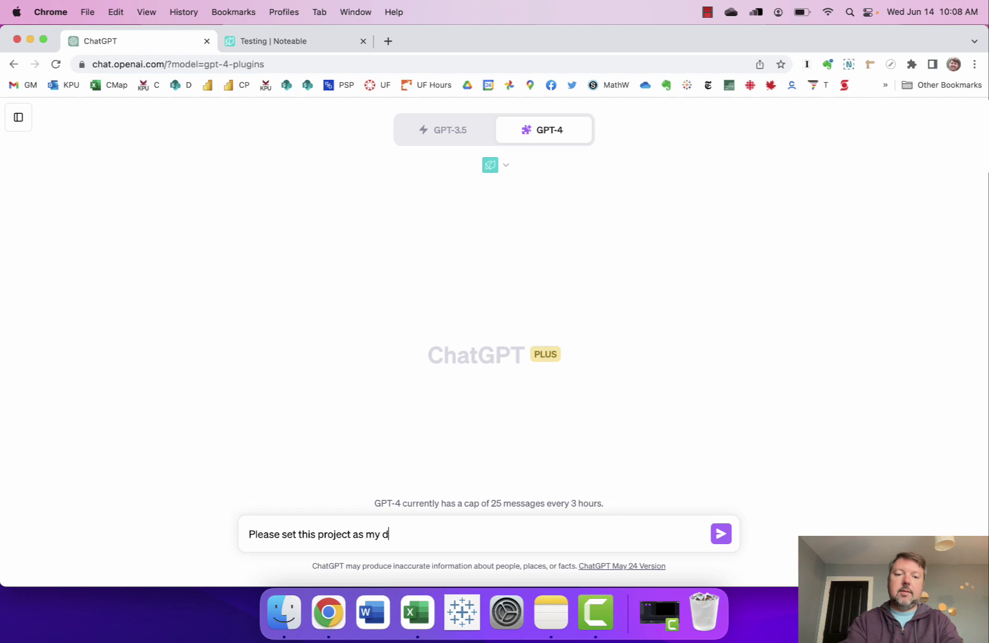
text(efault project for Noteable:)
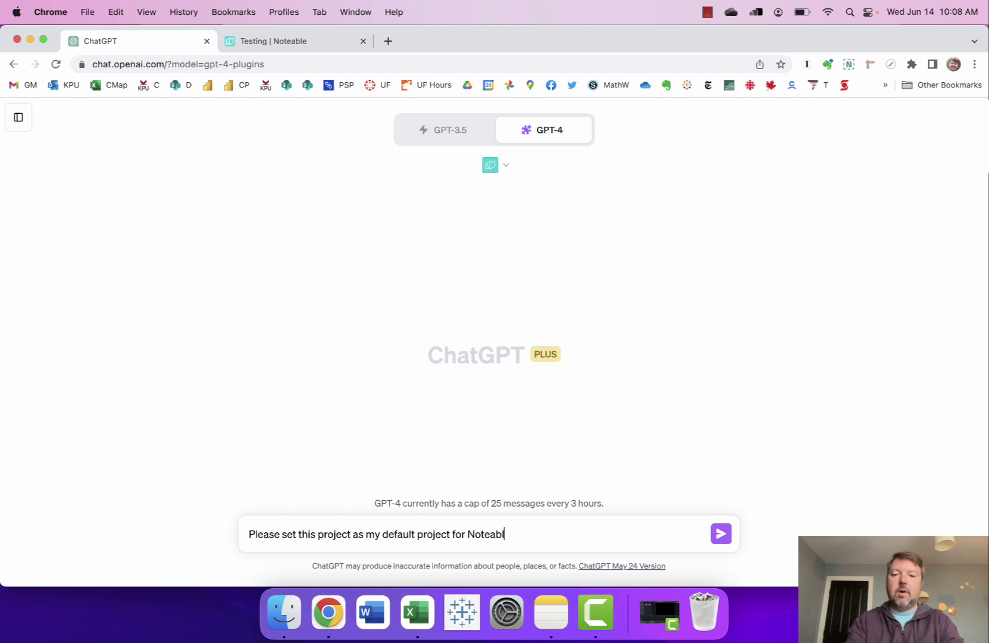
key(super+v)
key(Return)
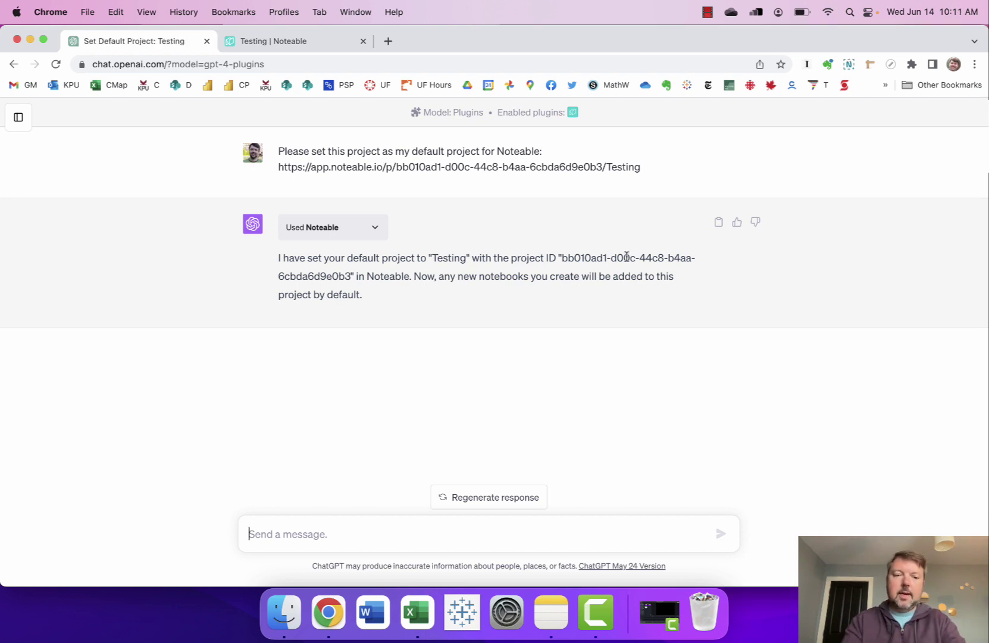
Step: Begin the prompt describing British Columbia donation data and the UNION, CORPORATION, INDIVIDUAL categories
text(I've go)
key(BackSpace)
key(BackSpace)
key(BackSpace)
key(BackSpace)
key(BackSpace)
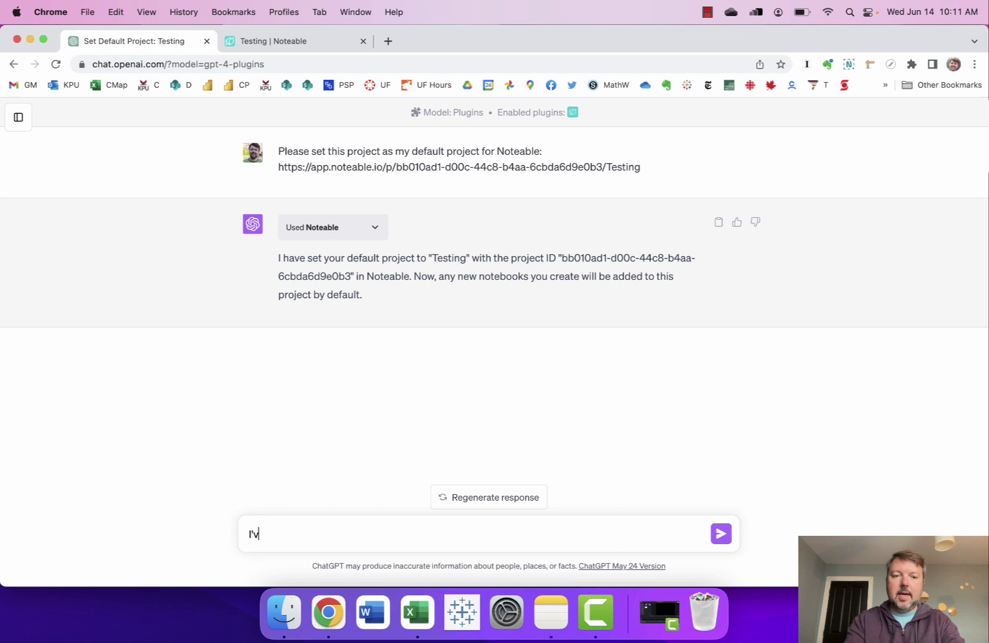
text(ve got some data on politi)
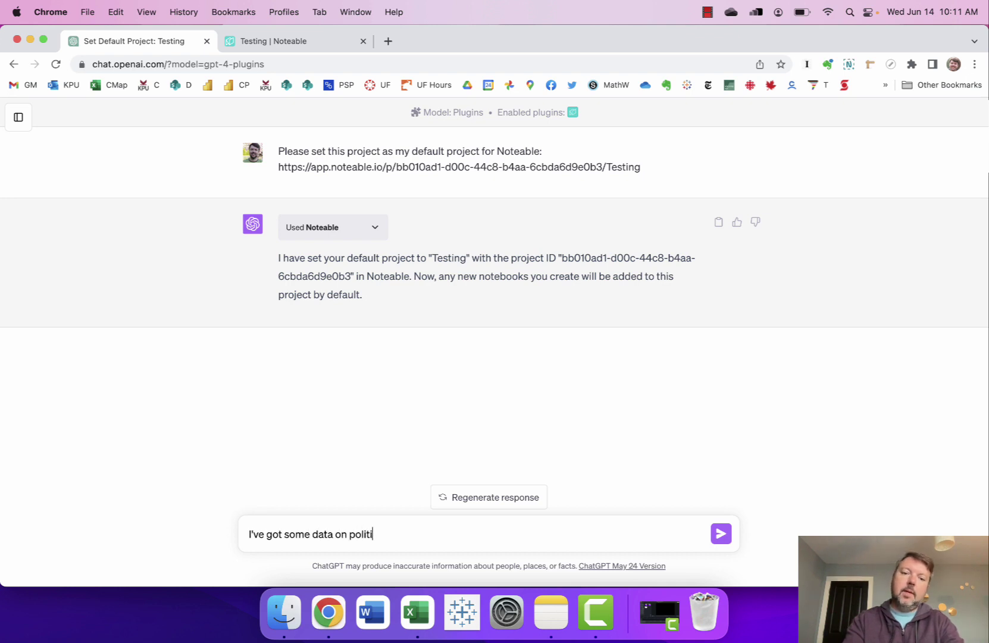
text(cal donations i Bri)
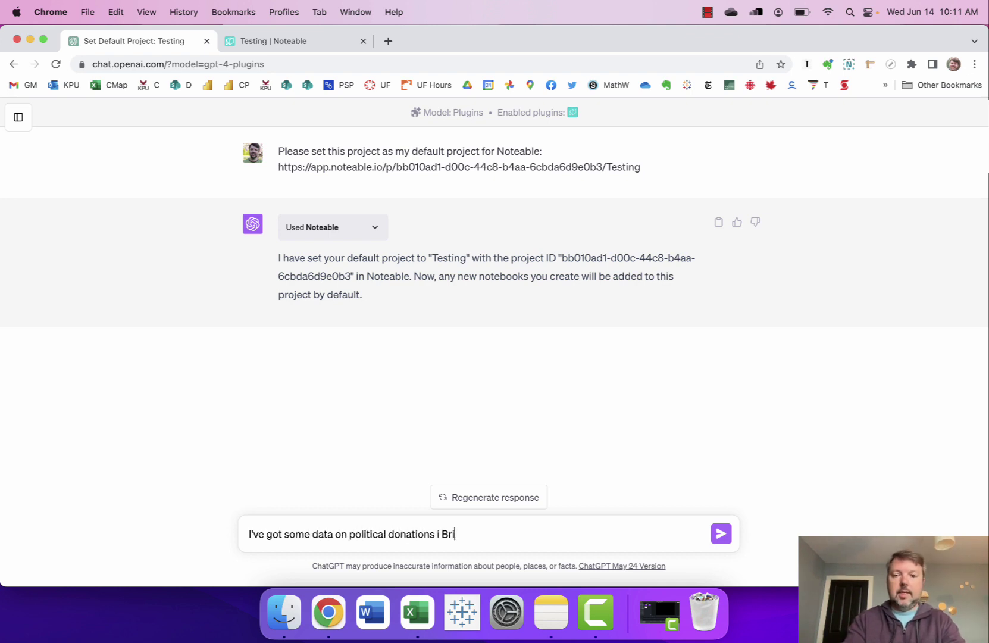
key(BackSpace)
key(BackSpace)
key(BackSpace)
text(n British Colu)
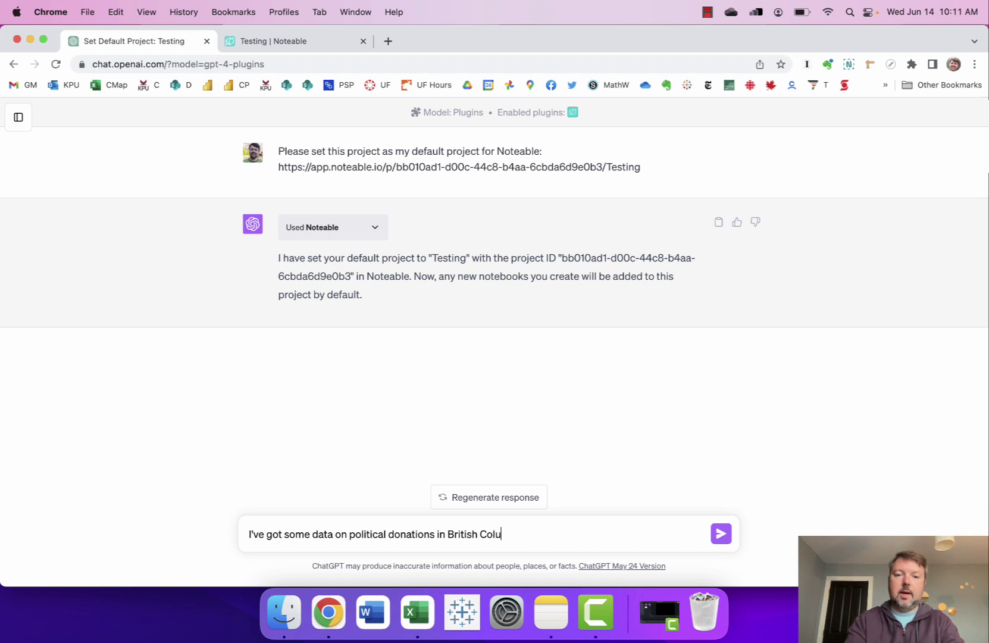
text(mbia, Canada. An)
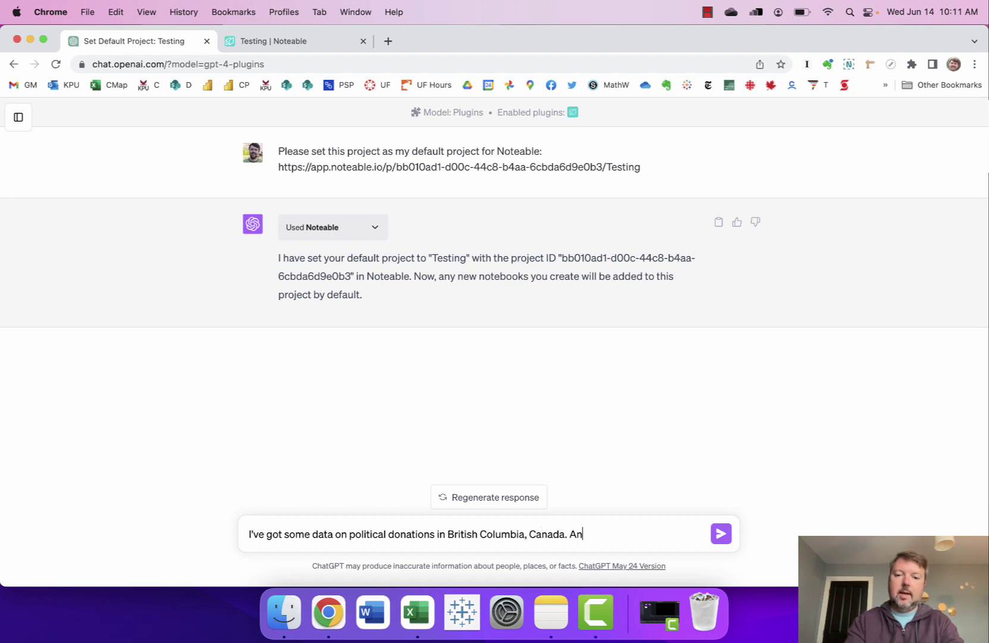
key(BackSpace)
key(BackSpace)
key(BackSpace)
text(and I"m trying to)
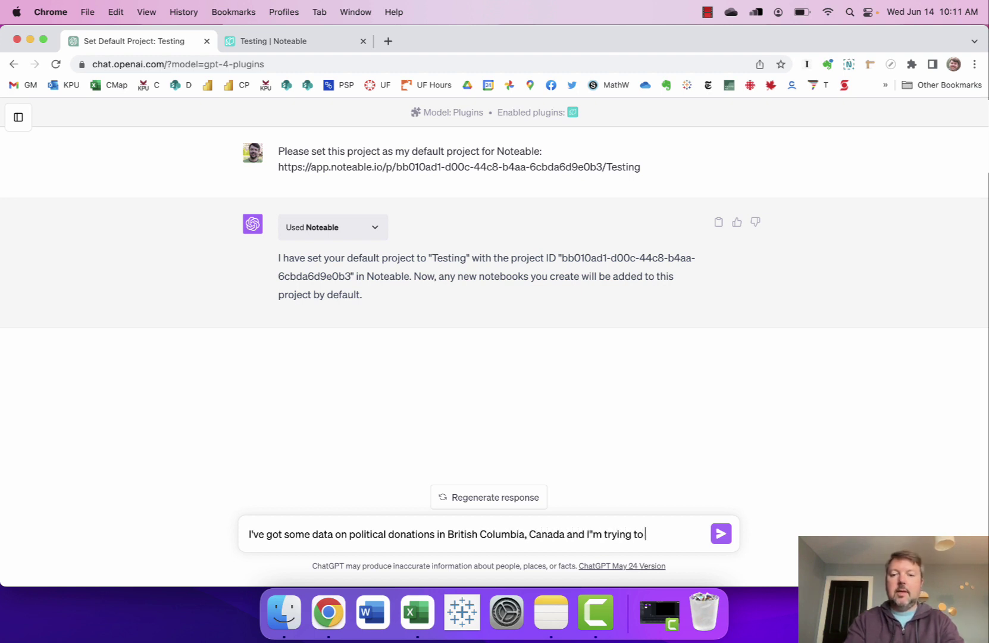
key(BackSpace)
key(BackSpace)
key(BackSpace)
key(BackSpace)
key(BackSpace)
key(BackSpace)
key(BackSpace)
key(BackSpace)
key(BackSpace)
key(BackSpace)
key(BackSpace)
key(BackSpace)
text('m)
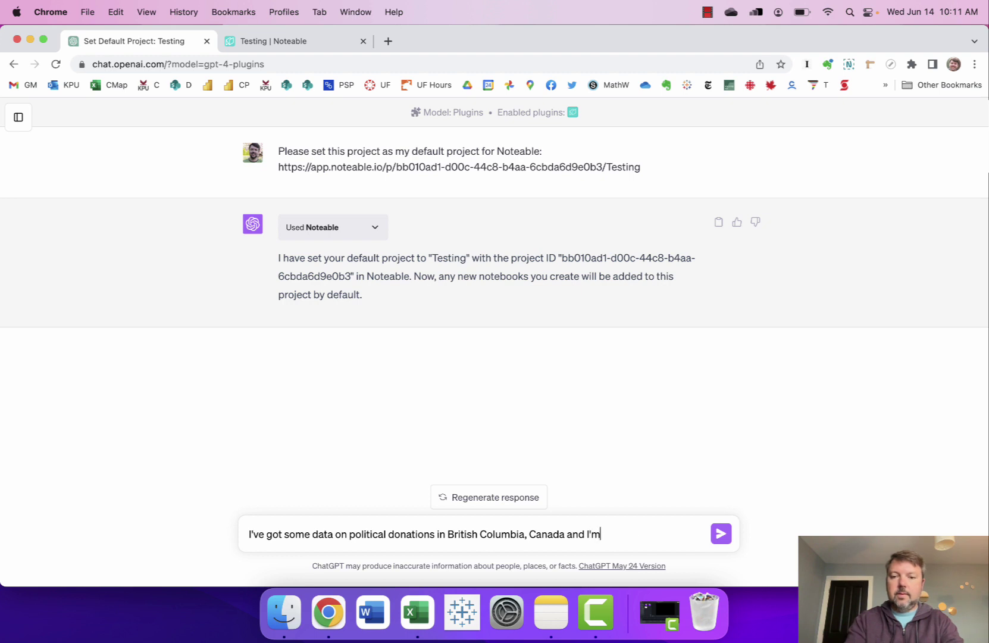
text( trying to classify the d)
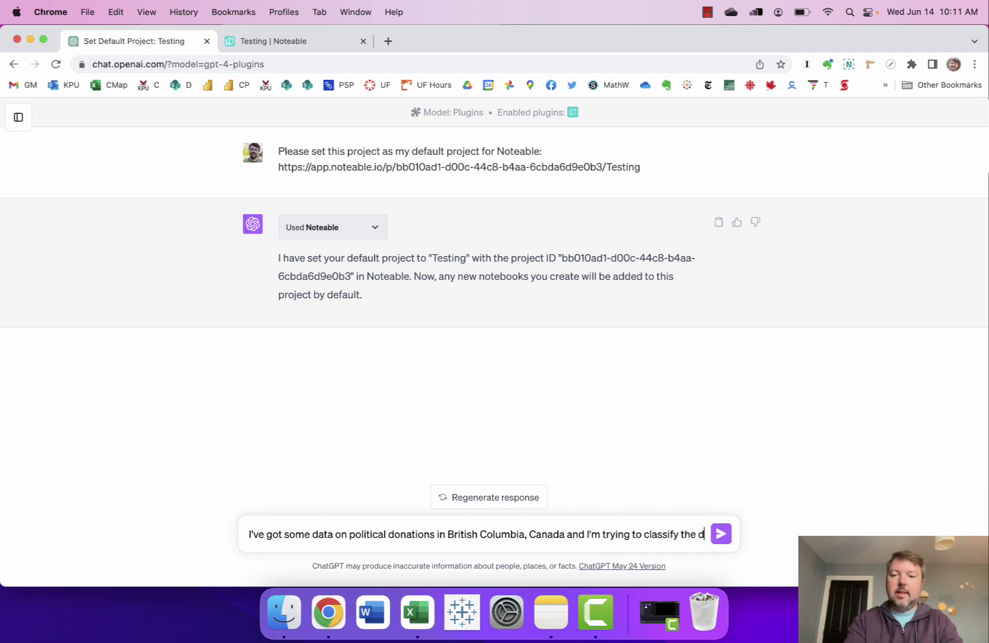
text(onors into one of three )
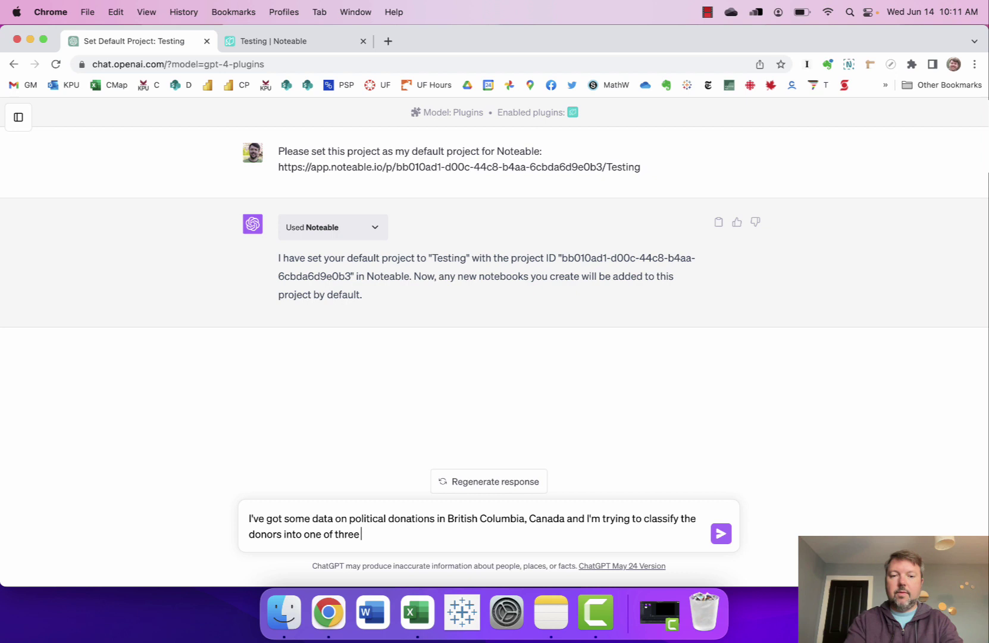
text(categories: UN)
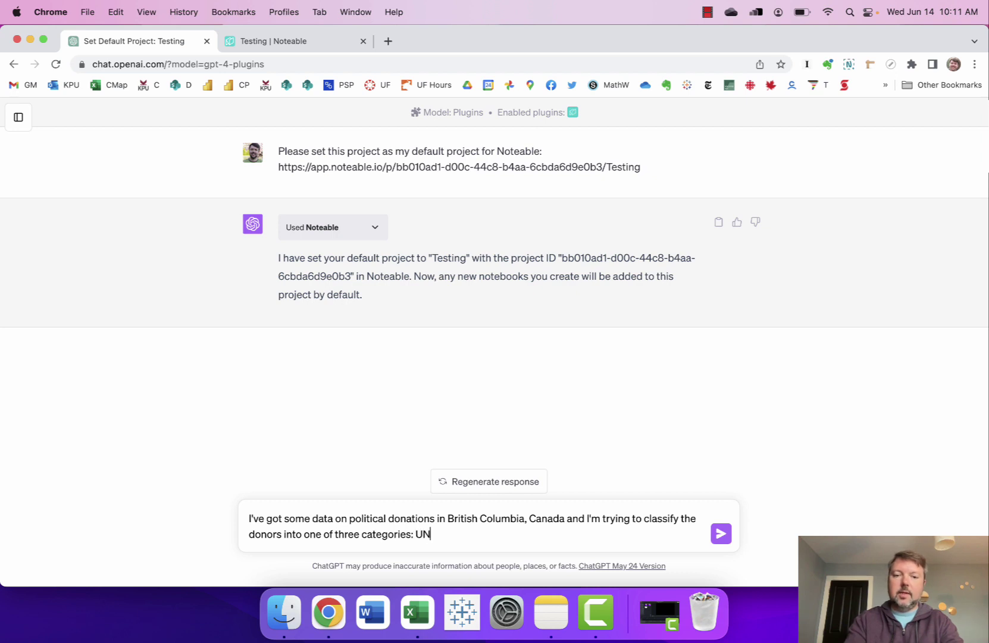
text(ION, CORPORATION)
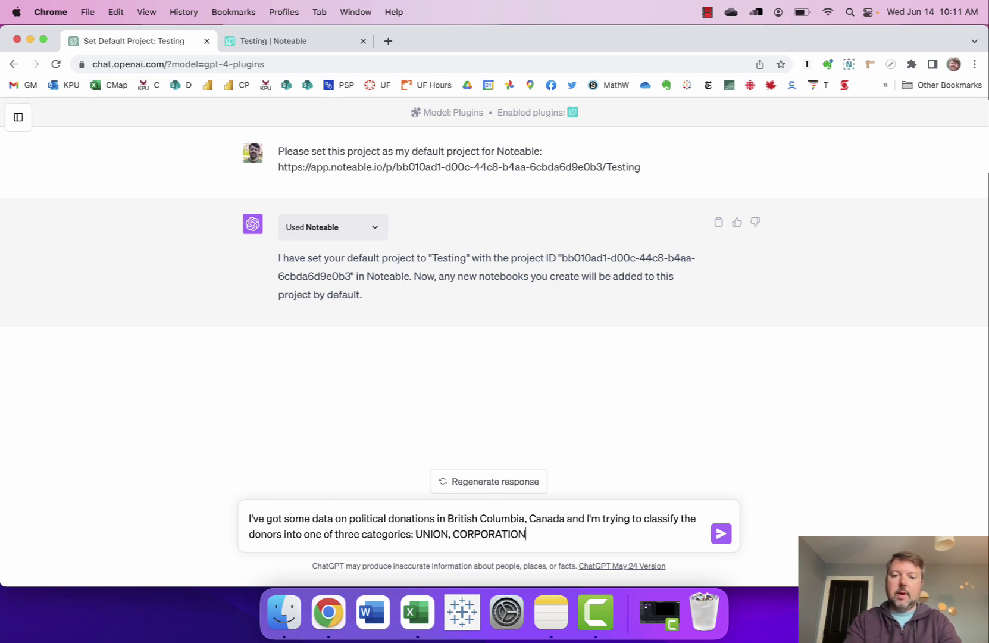
text( or INDIVIDUAL)
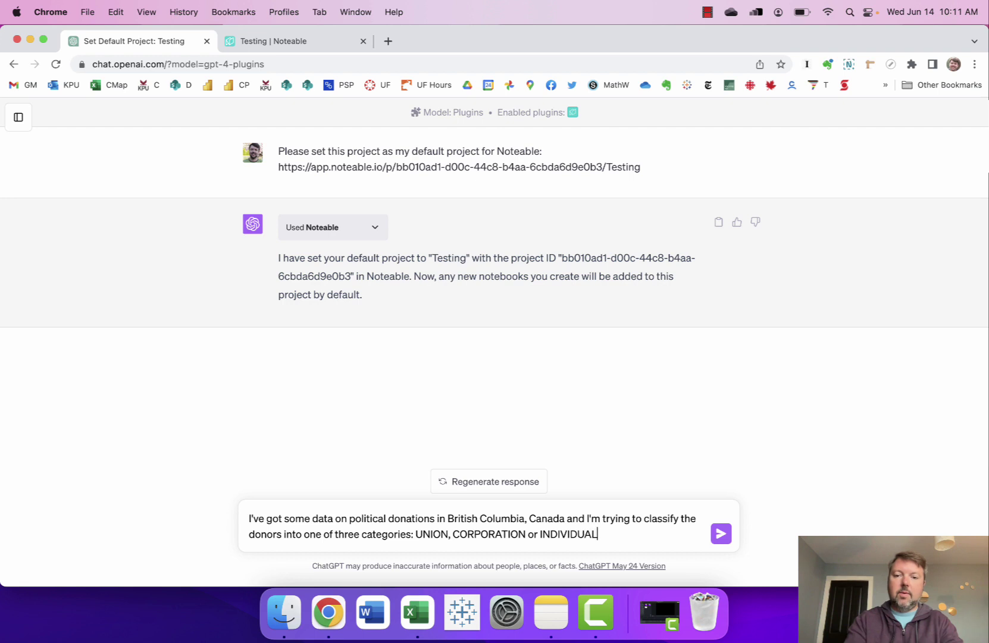
text(. I've manually match)
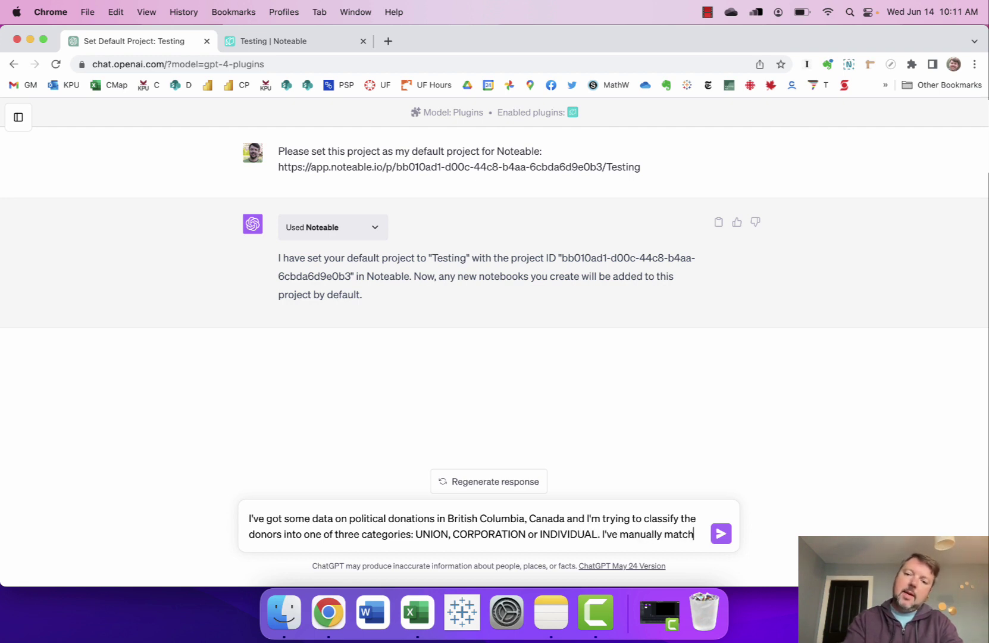
text(ed 300 don)
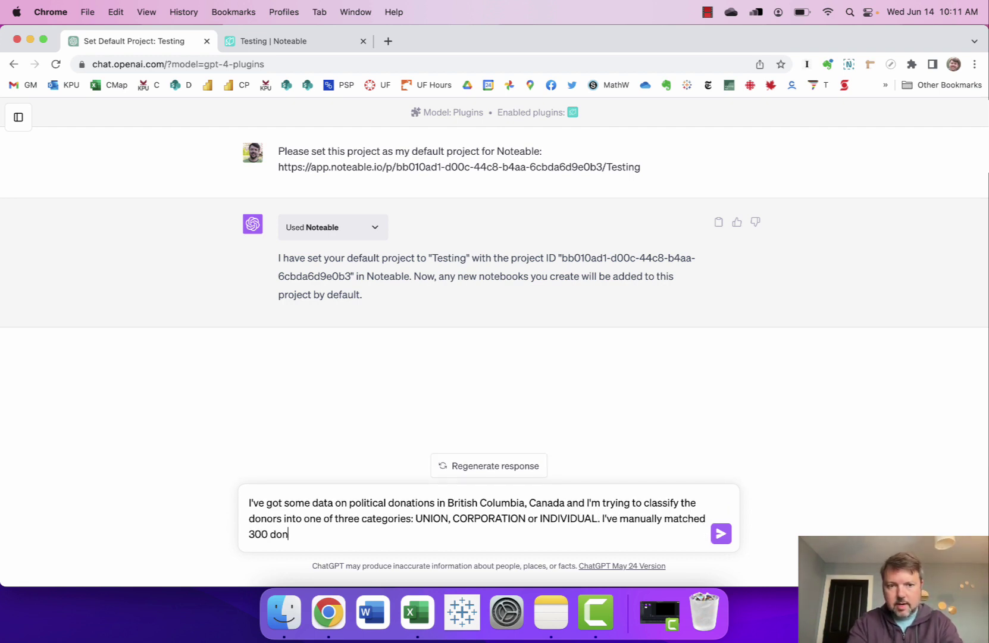
text(ations in a file cal)
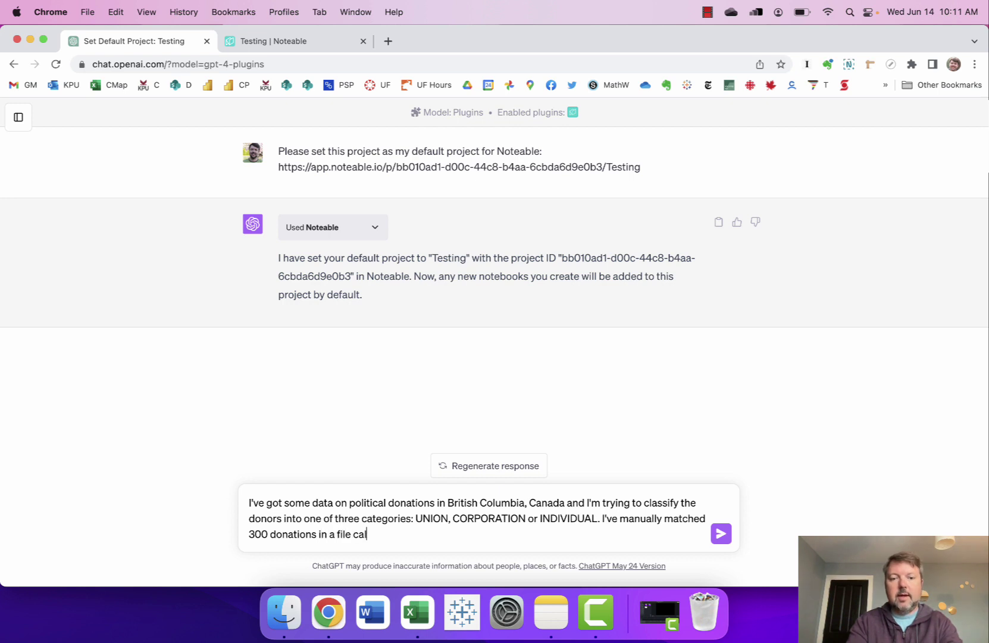
text(led donors-matc)
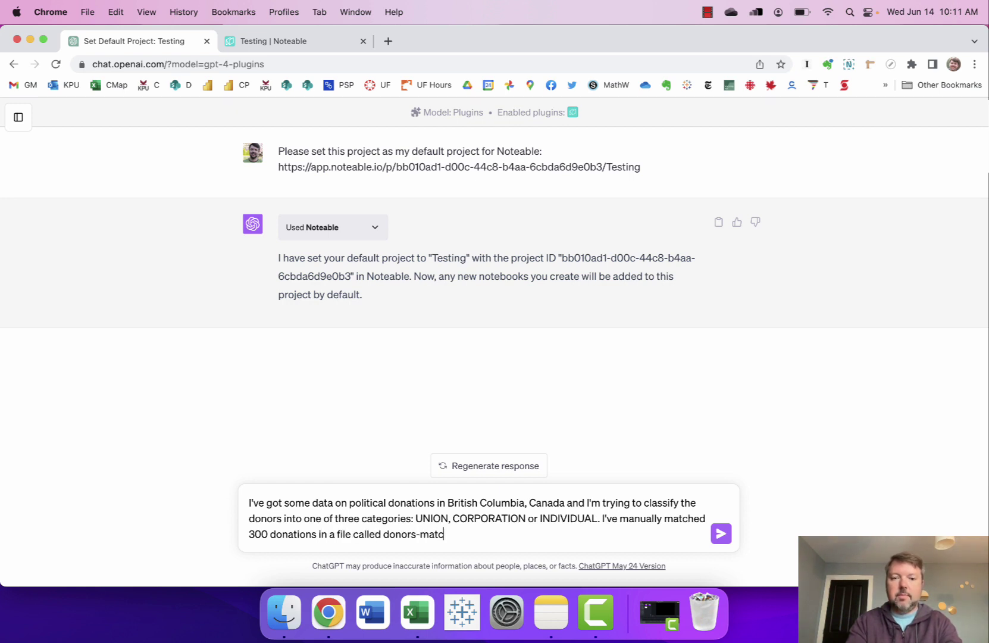
text(hed.csv)
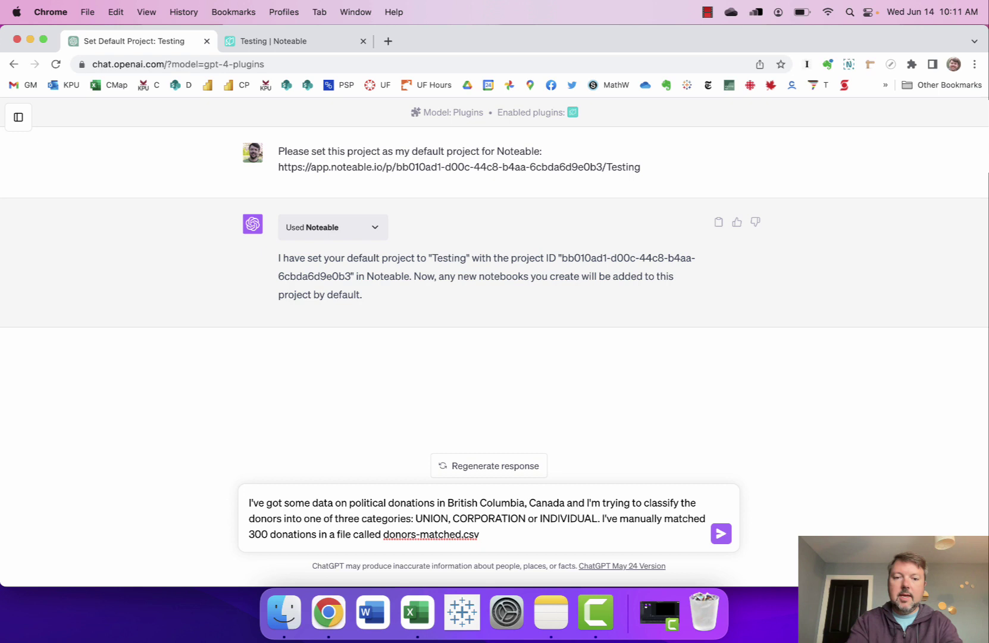
Step: Finish the prompt asking to classify the remaining donations in the file donors-unmatched.csv
key(BackSpace)
text(. Can you hel)
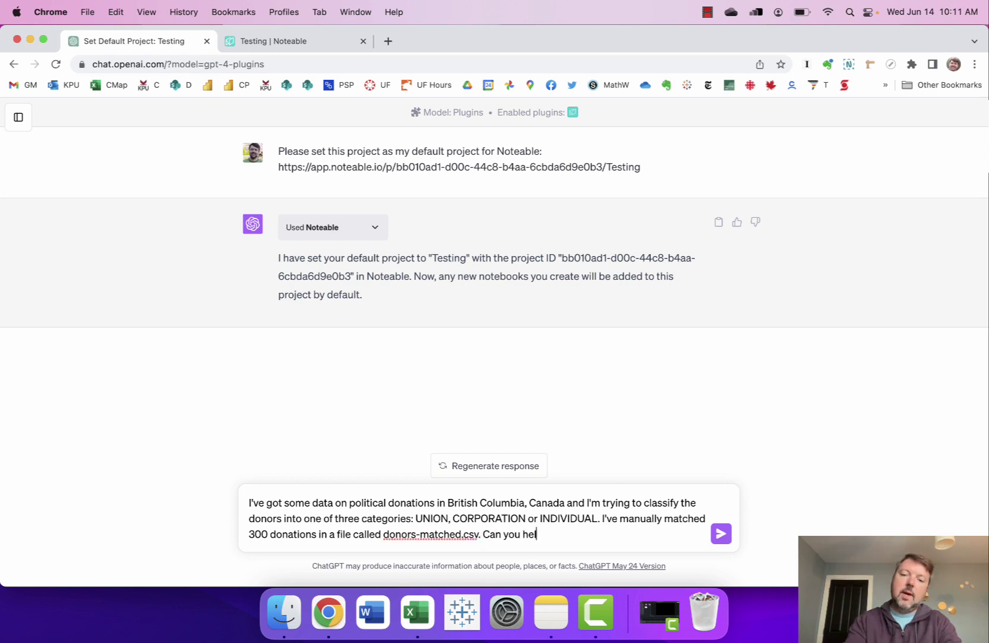
text(p me classify the)
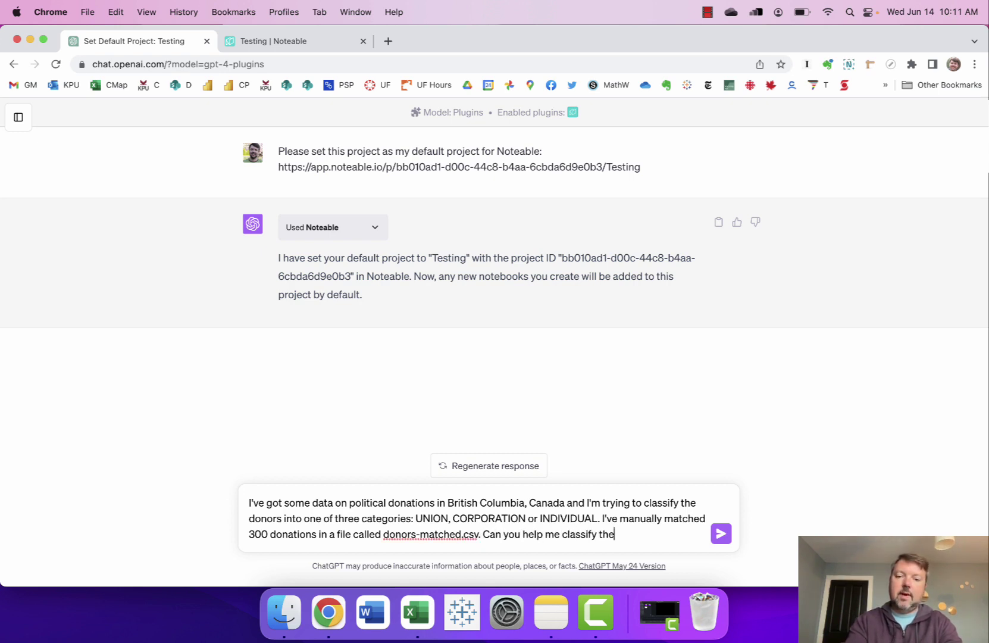
text( rest of the donations in donor)
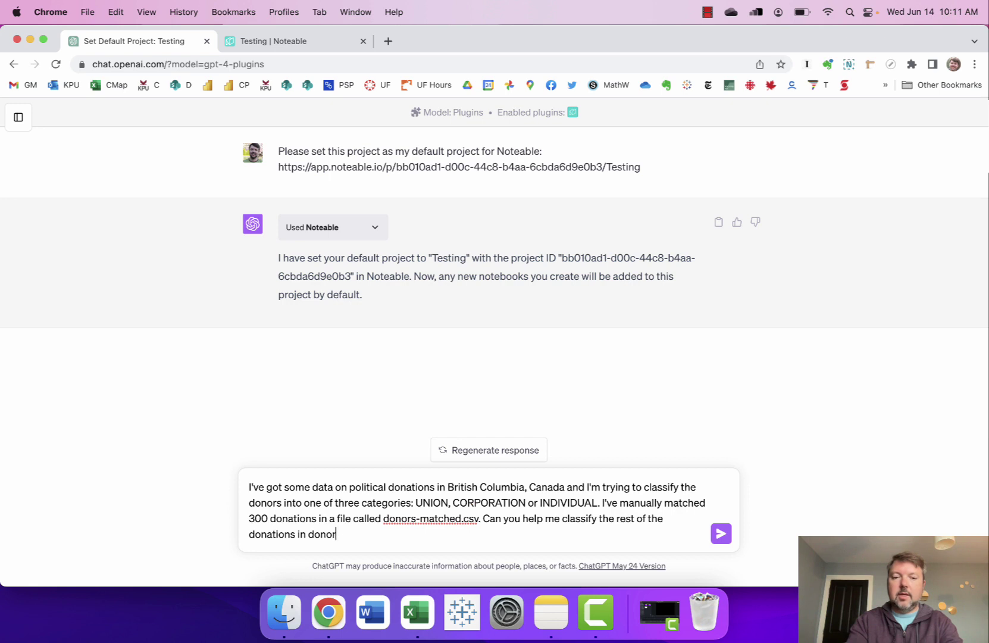
text(s-unmatched.s)
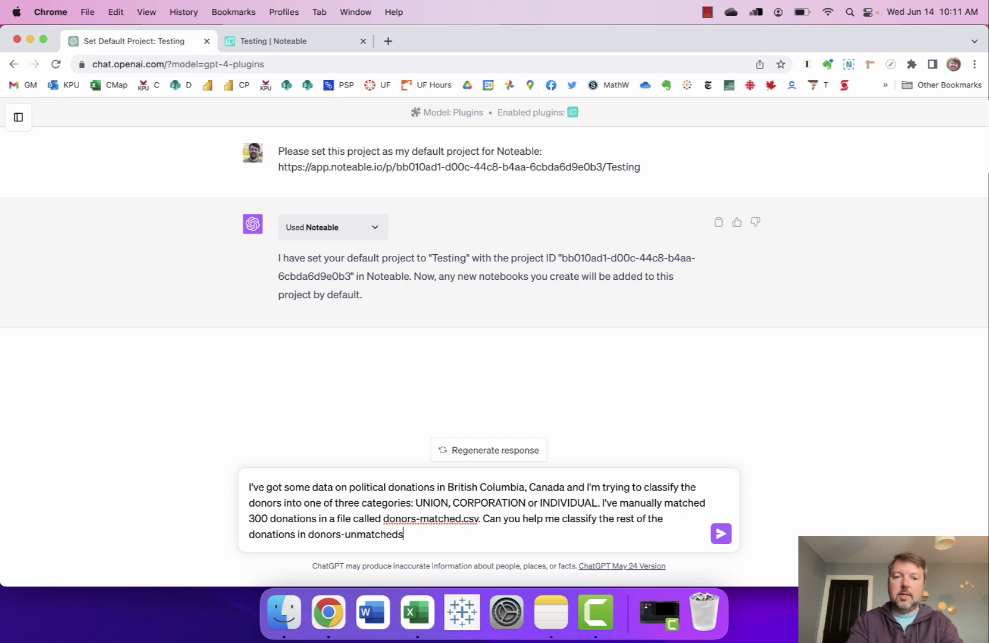
key(BackSpace)
text(csv)
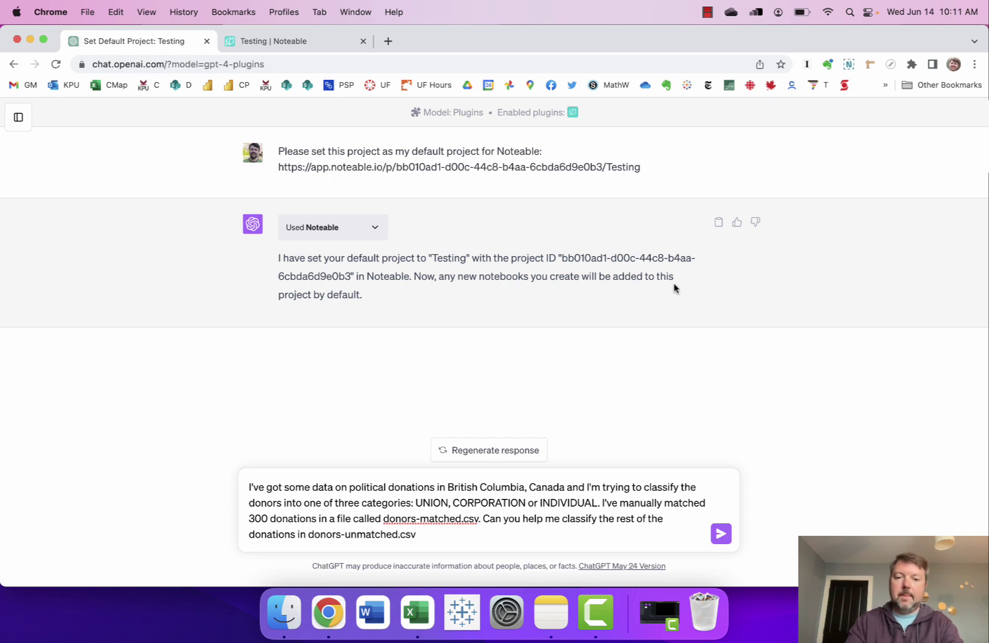
click(309, 533)
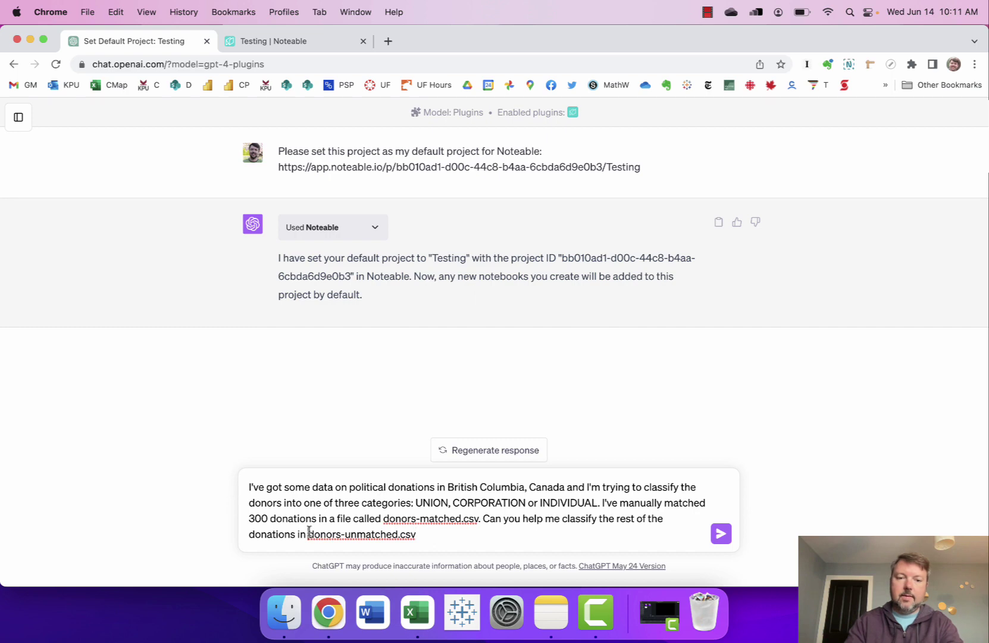
text(the file)
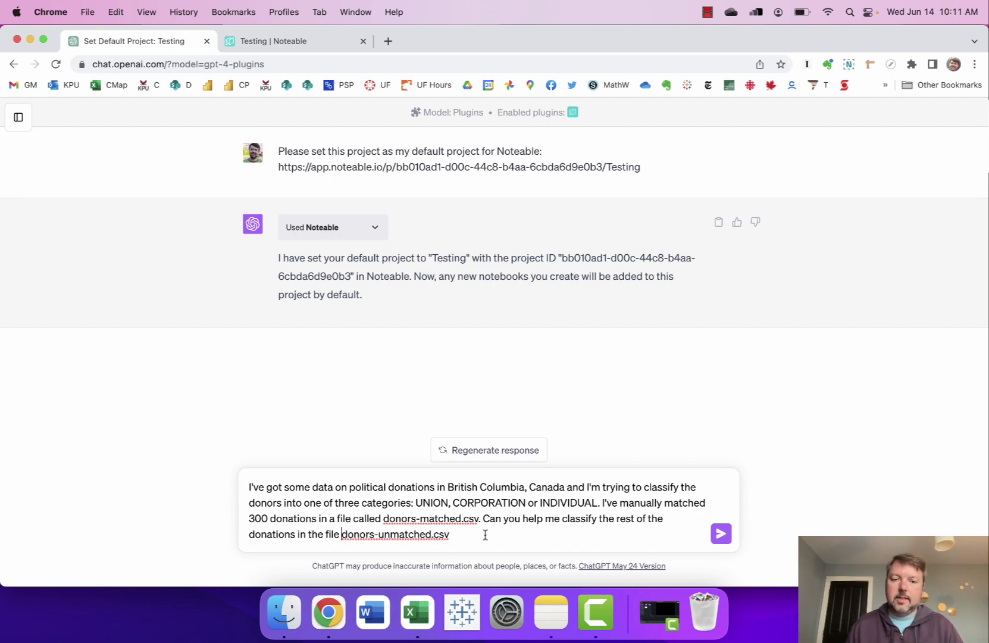
click(717, 538)
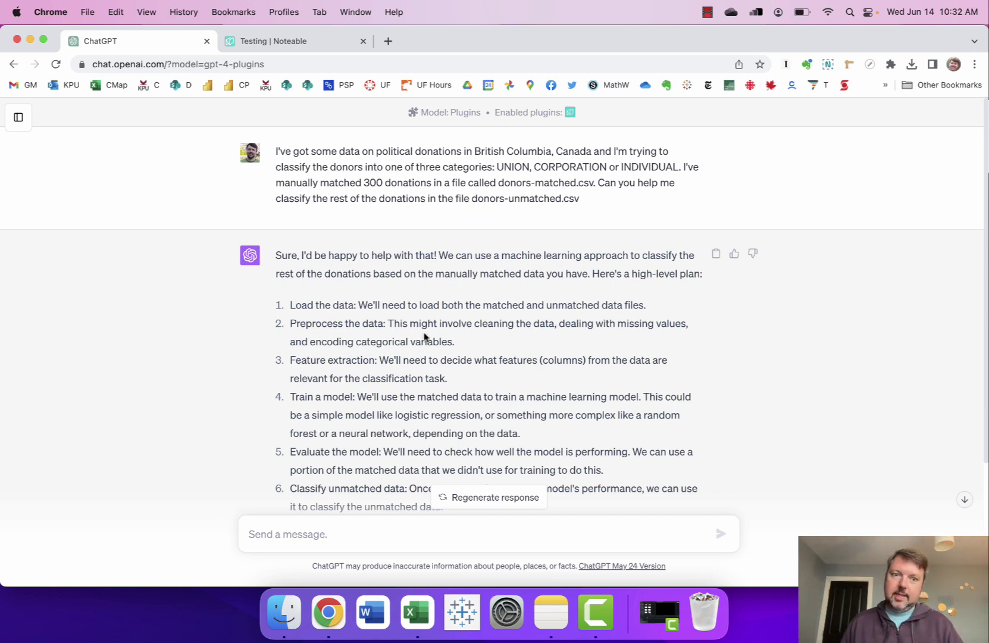
scroll(425, 334, down, 3)
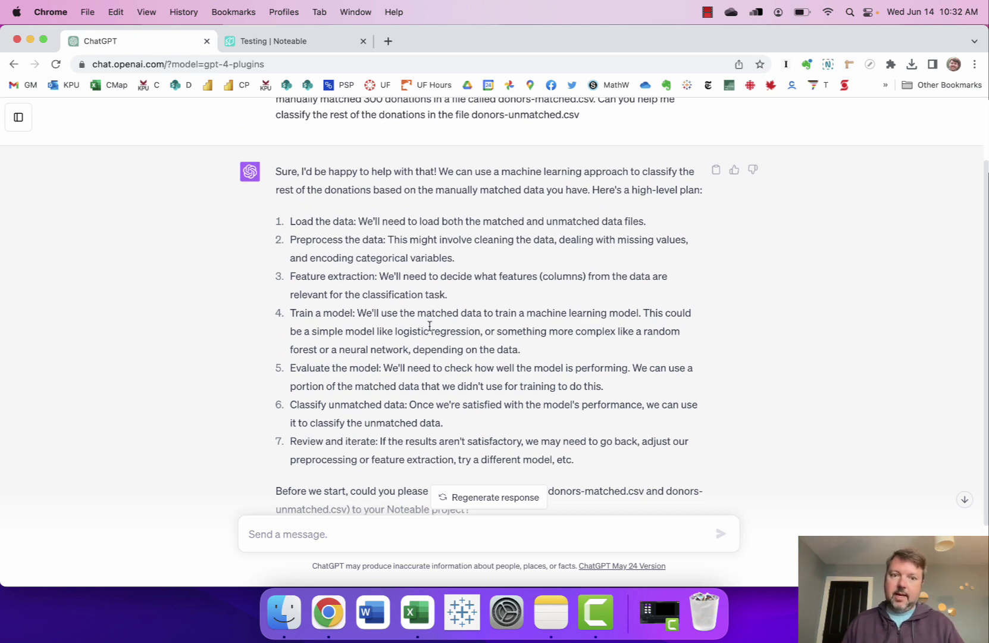
scroll(428, 326, down, 2)
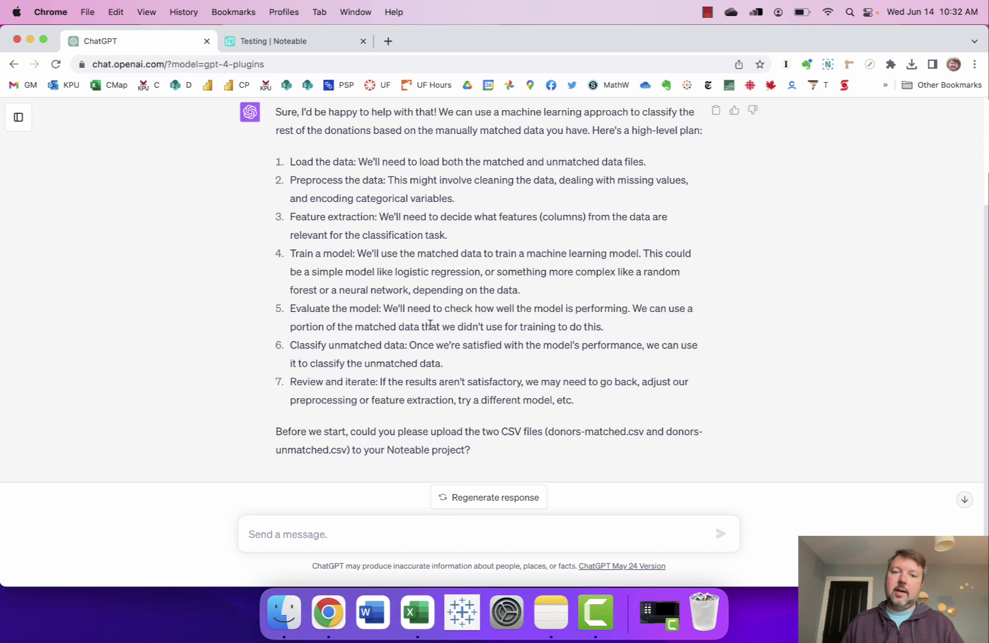
scroll(429, 324, down, 1)
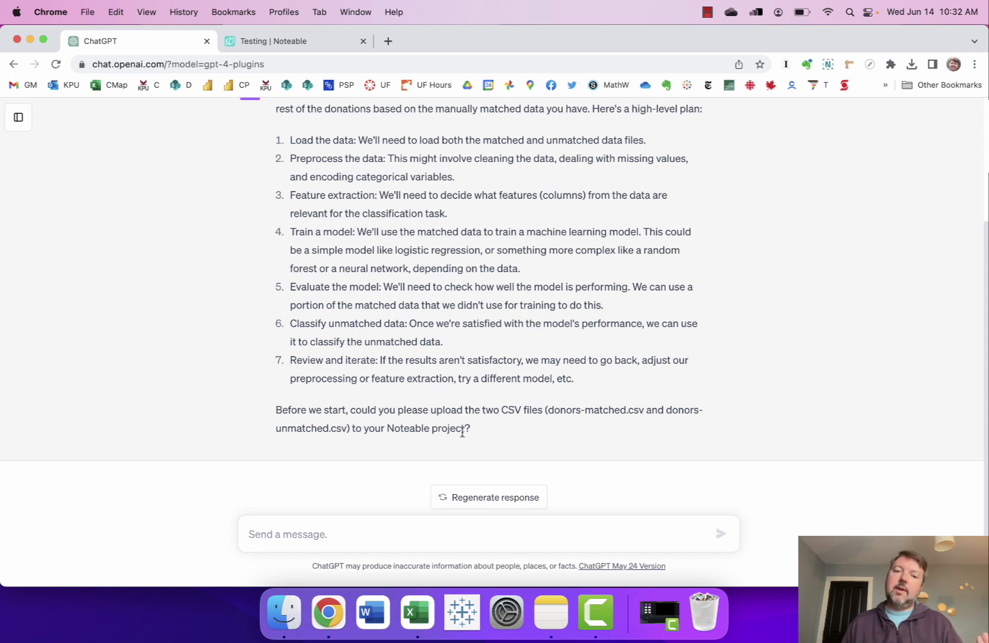
Step: Reply "I've done that." to confirm both CSV files are uploaded
click(398, 536)
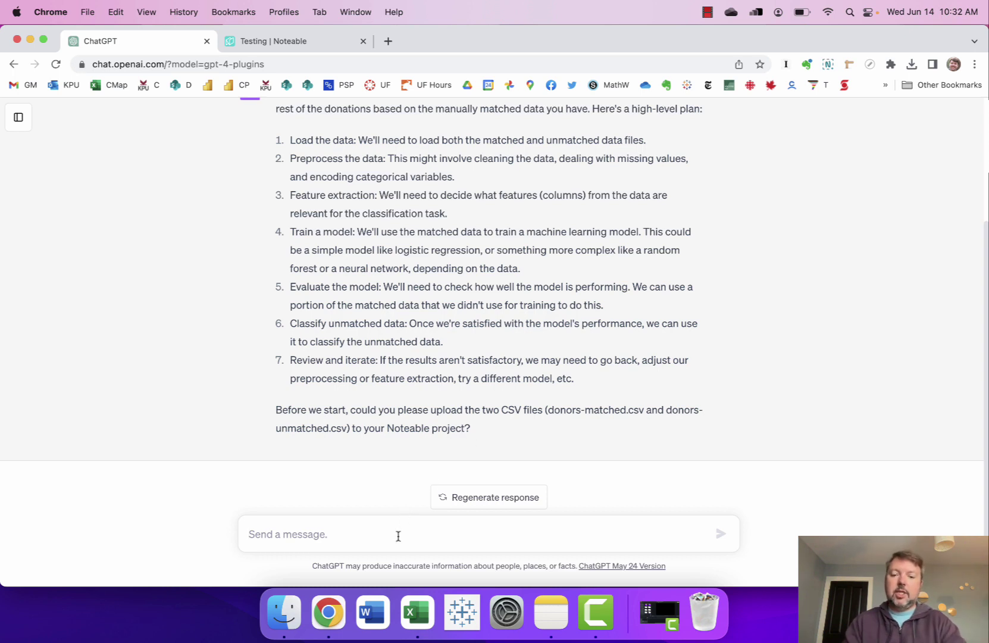
text(I've done th)
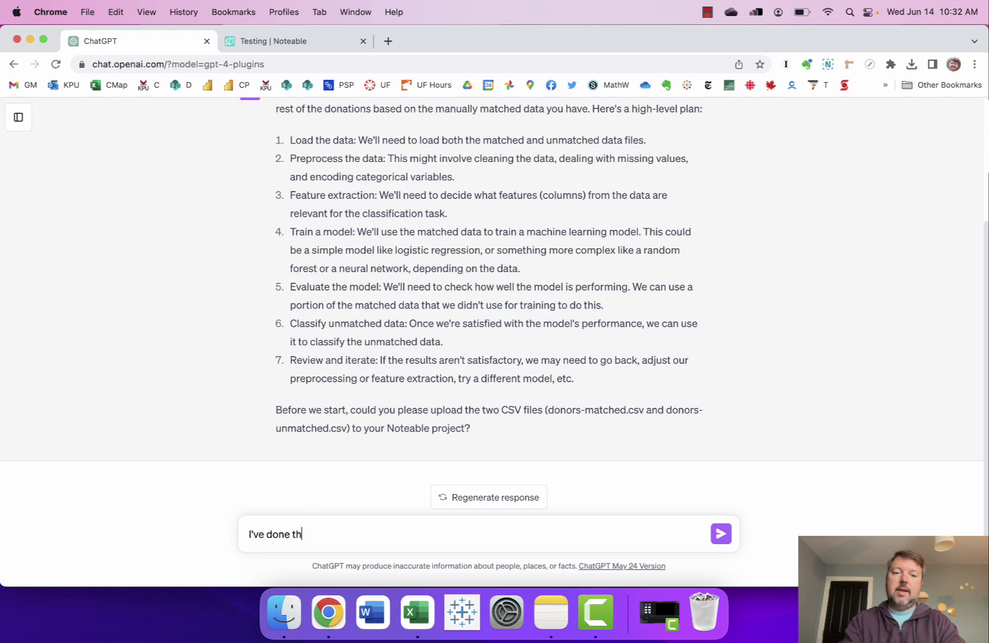
text(at.)
key(Return)
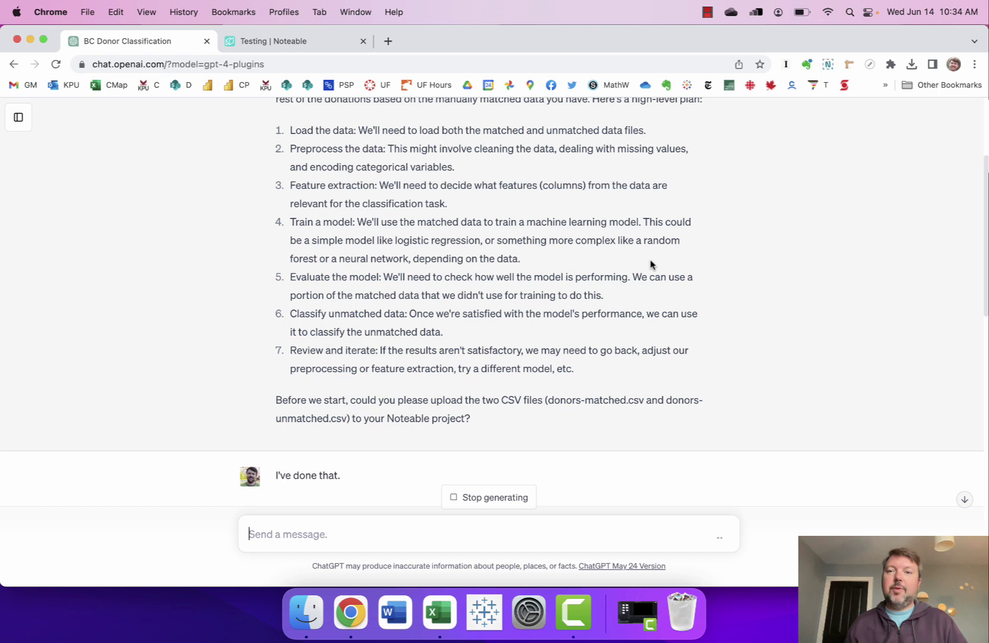
scroll(642, 268, down, 5)
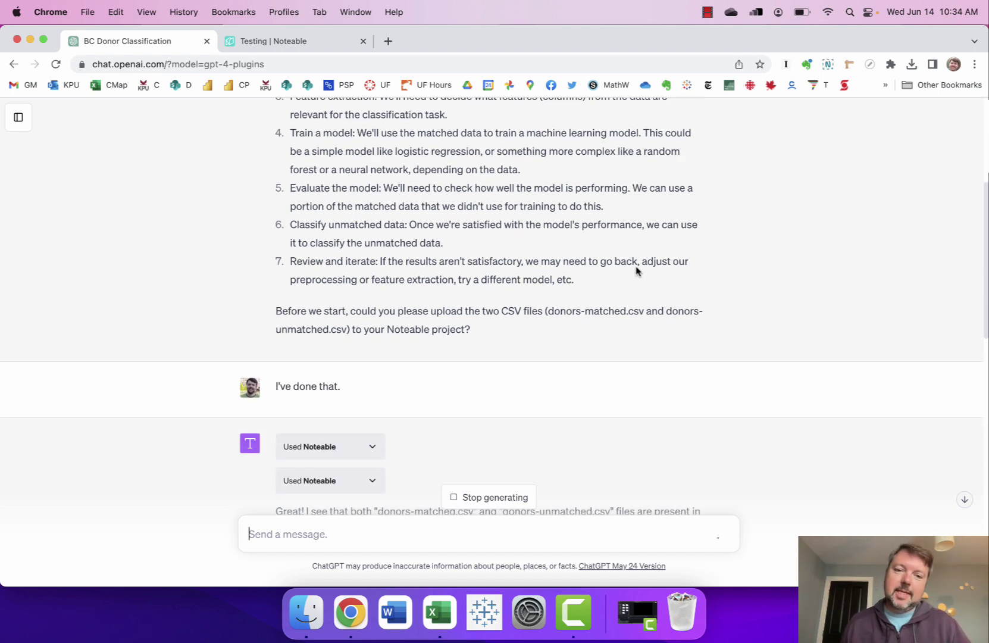
scroll(635, 273, down, 3)
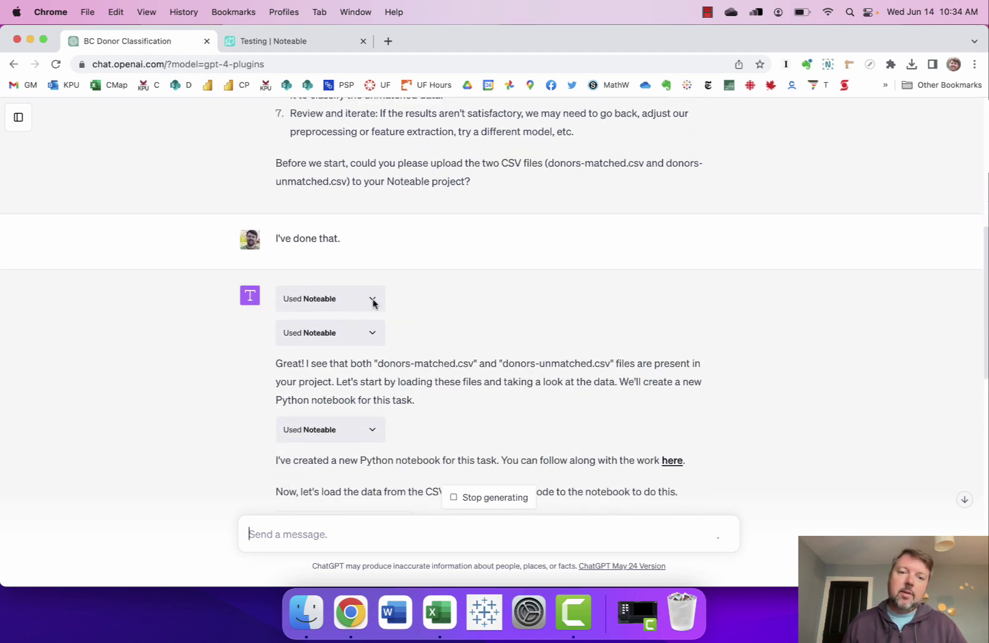
Step: Inspect the two Noteable call details and read the sample matched and unmatched donor tables
click(374, 302)
click(374, 302)
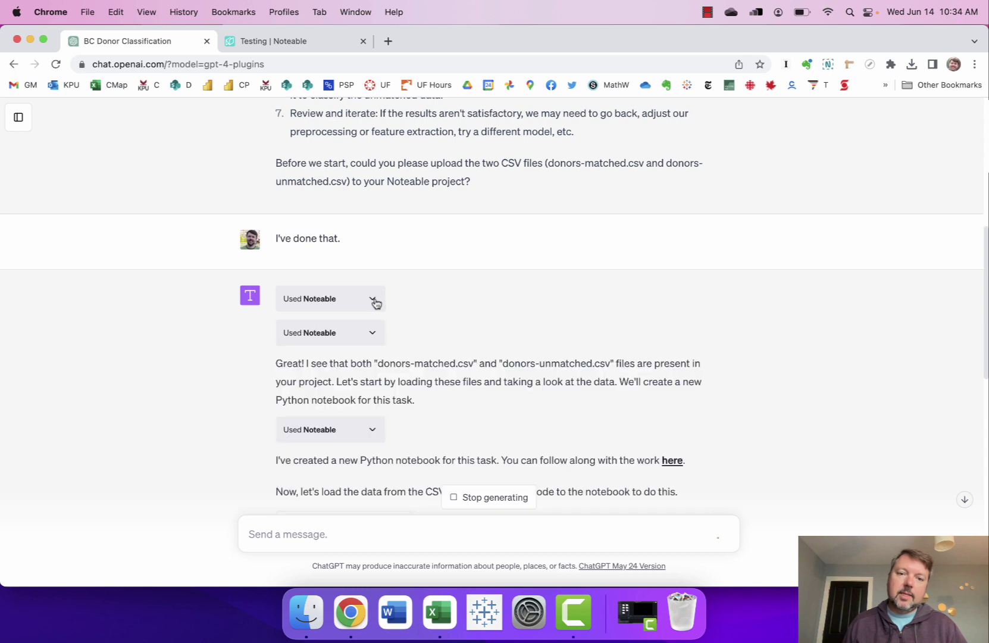
click(374, 334)
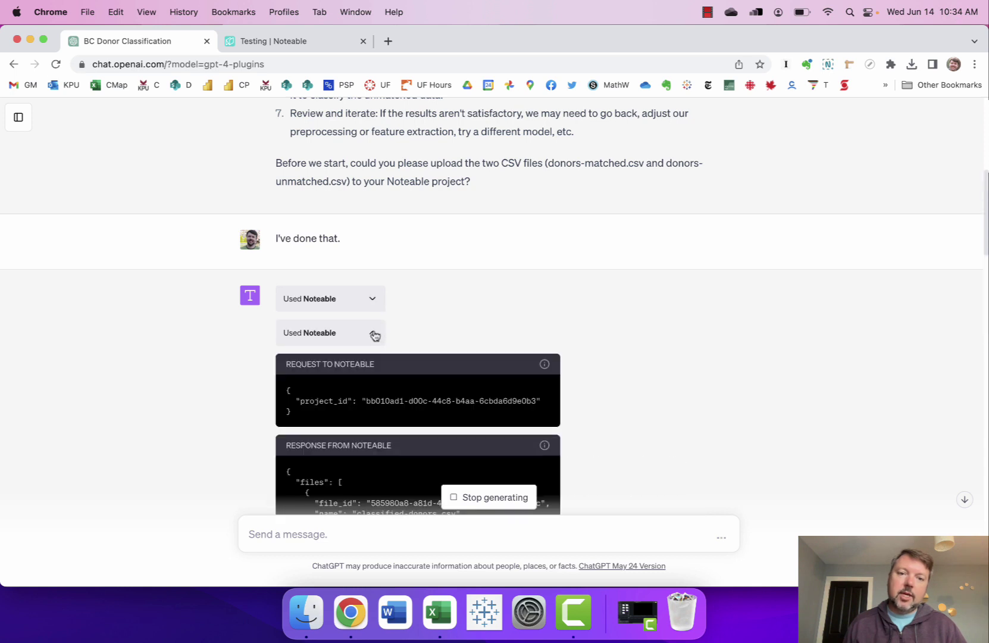
click(374, 334)
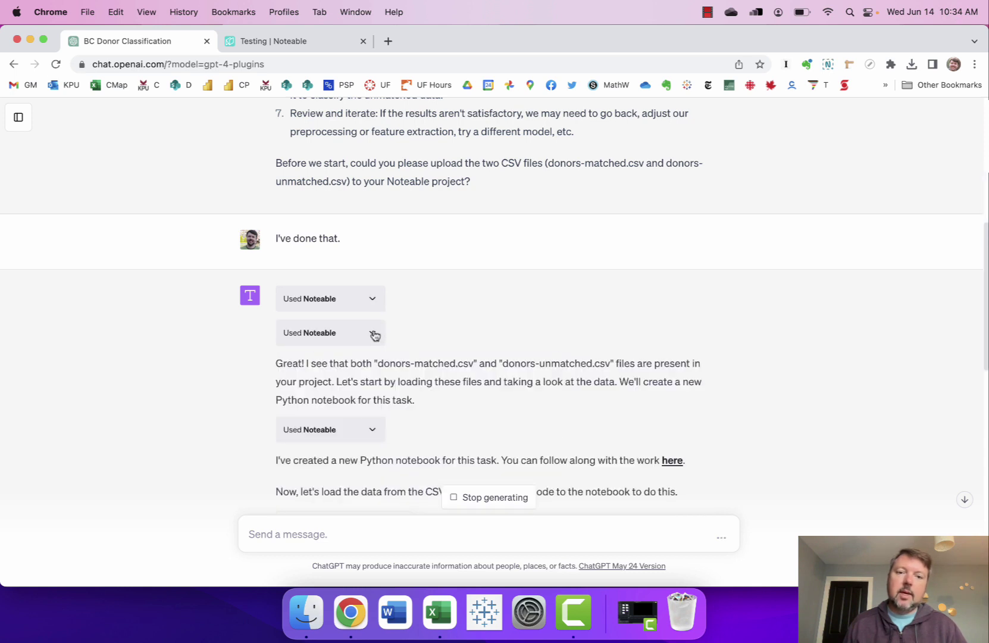
scroll(514, 380, down, 2)
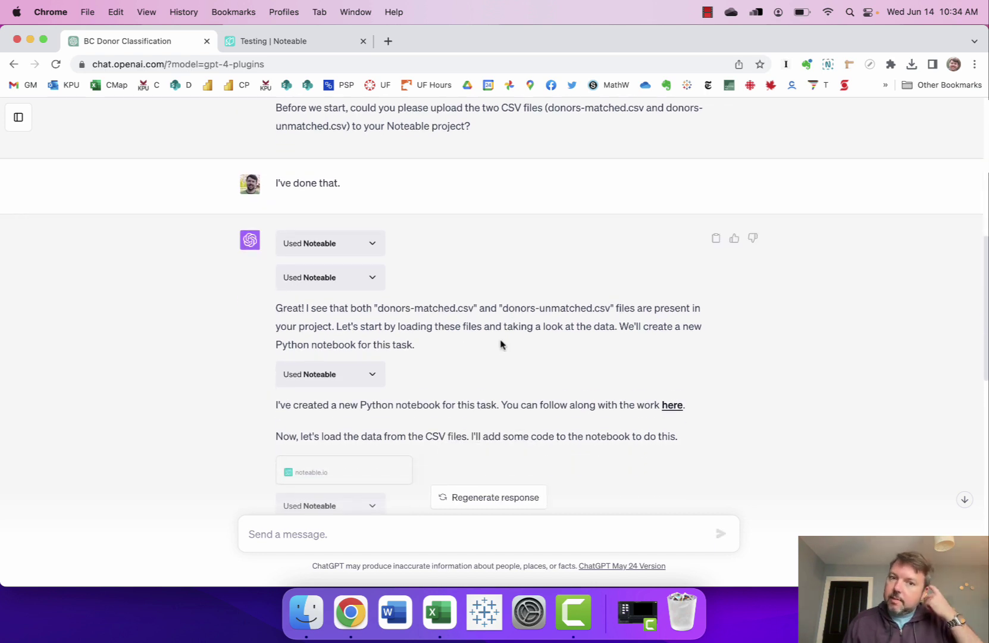
scroll(546, 343, down, 1)
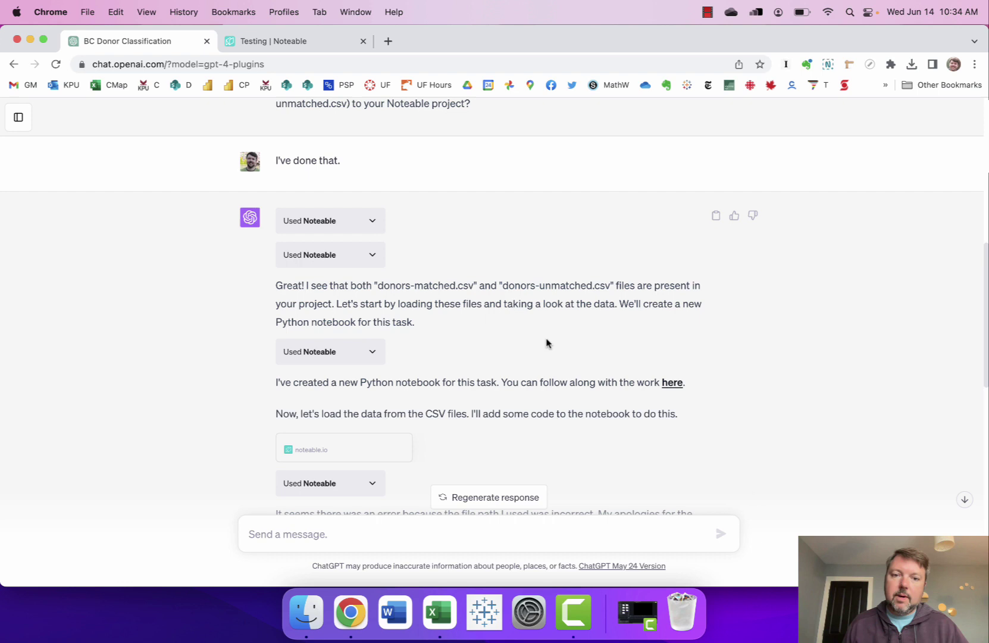
scroll(547, 343, down, 6)
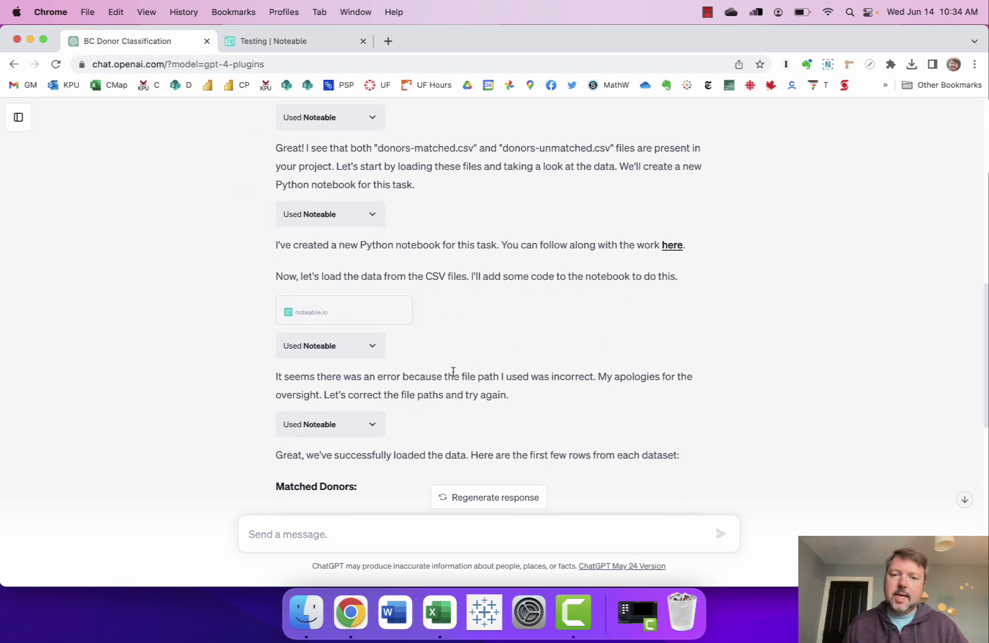
scroll(467, 370, down, 7)
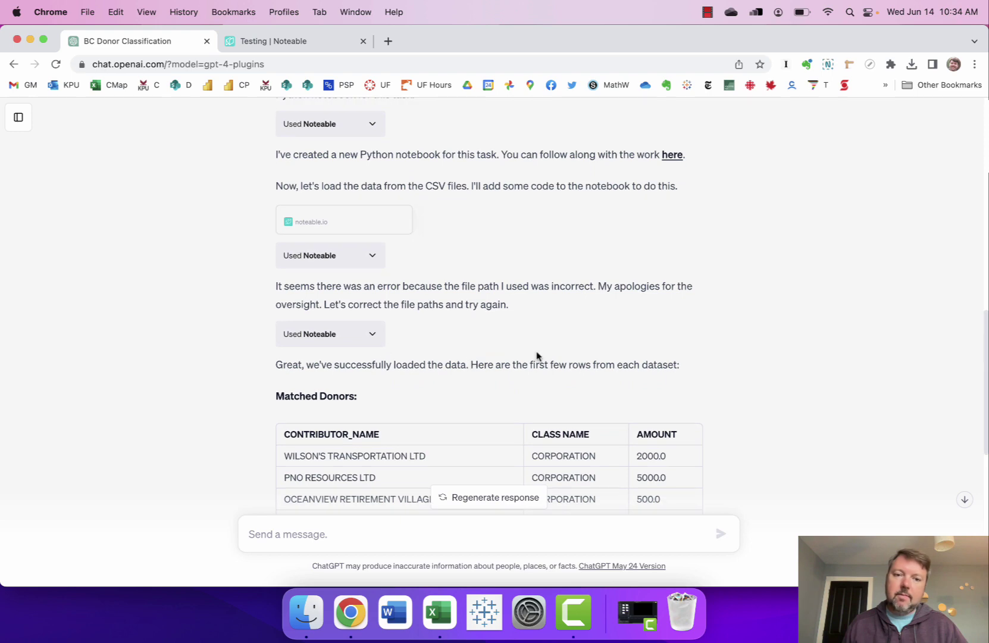
scroll(532, 353, down, 3)
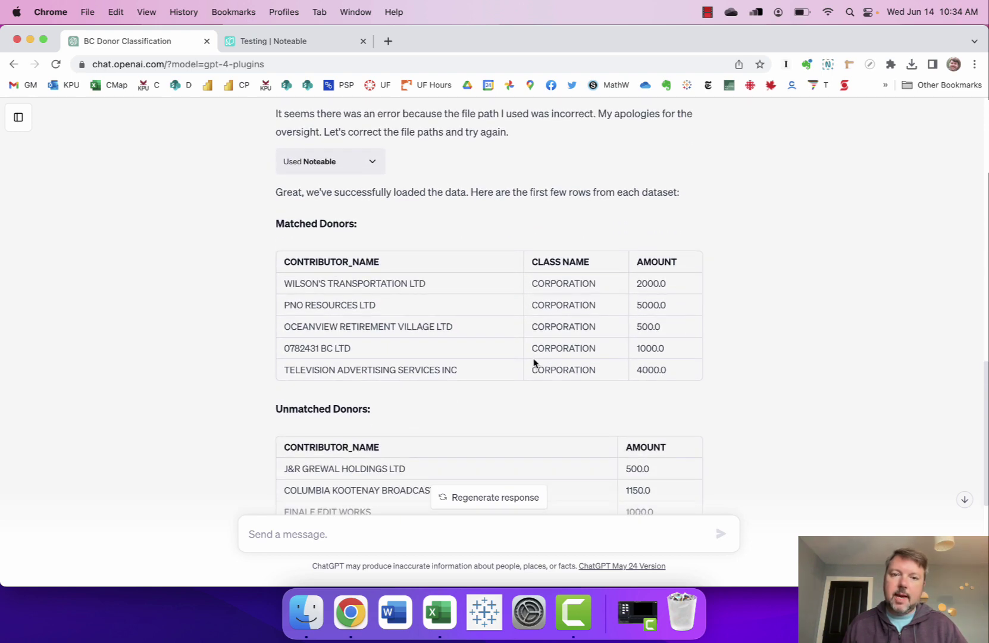
scroll(533, 360, down, 8)
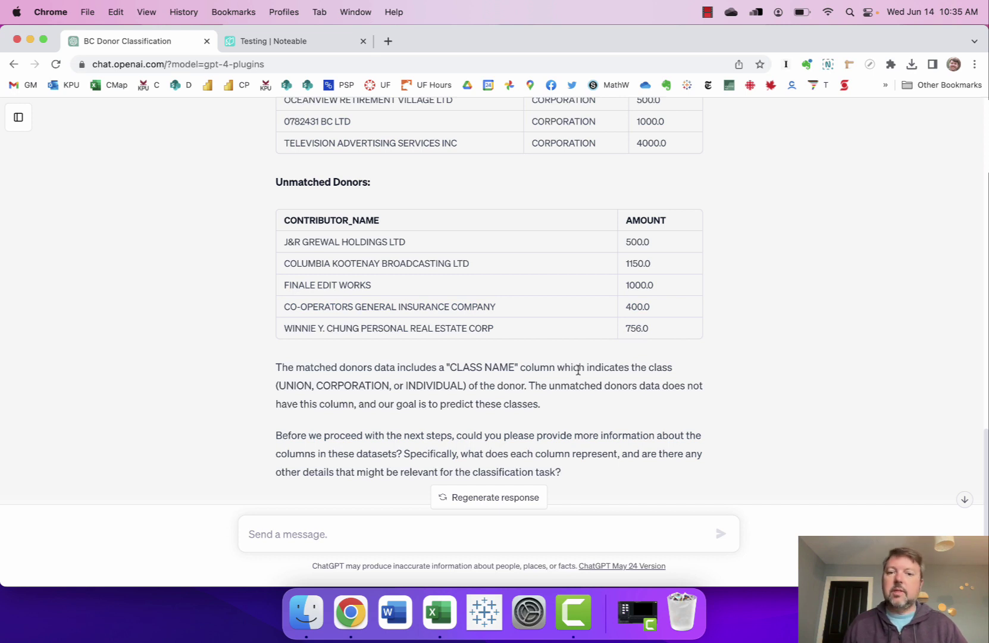
scroll(577, 370, down, 2)
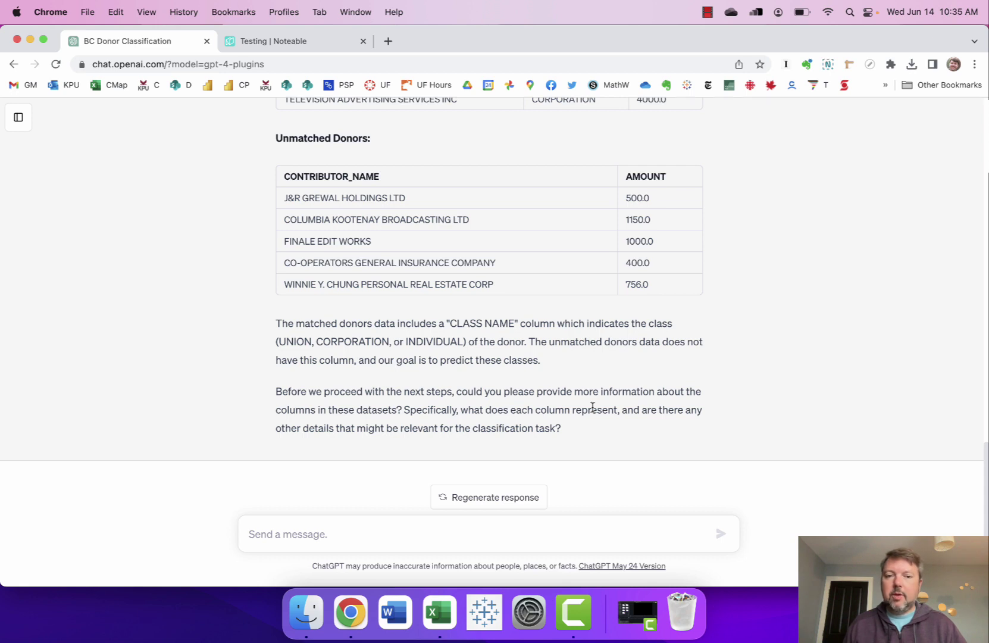
Step: Reply that CONTRIBUTOR_NAME is the contributor's name and AMOUNT the total amount donated
click(553, 536)
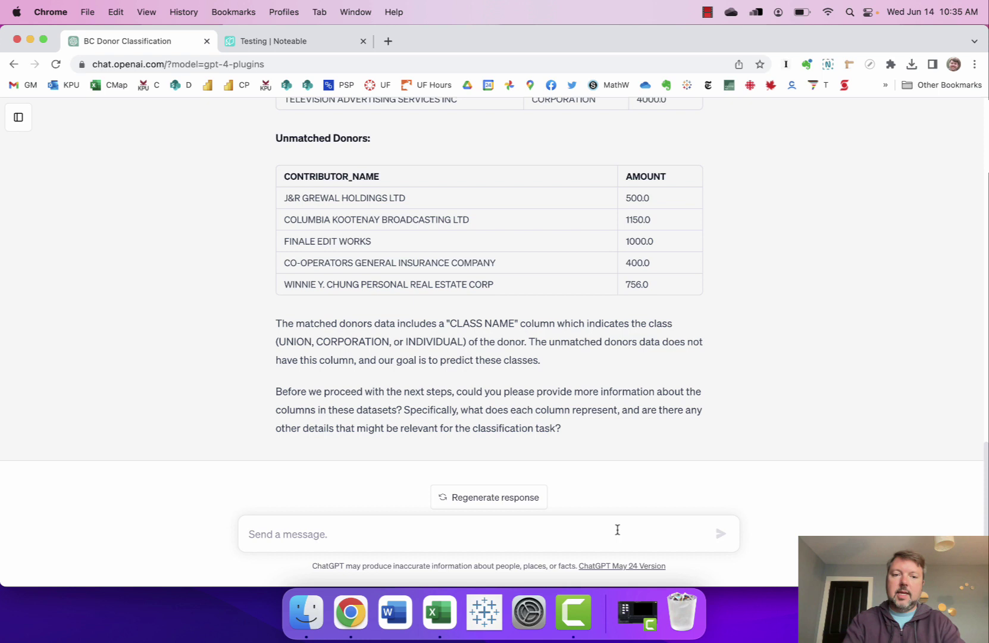
text(The column CONTR)
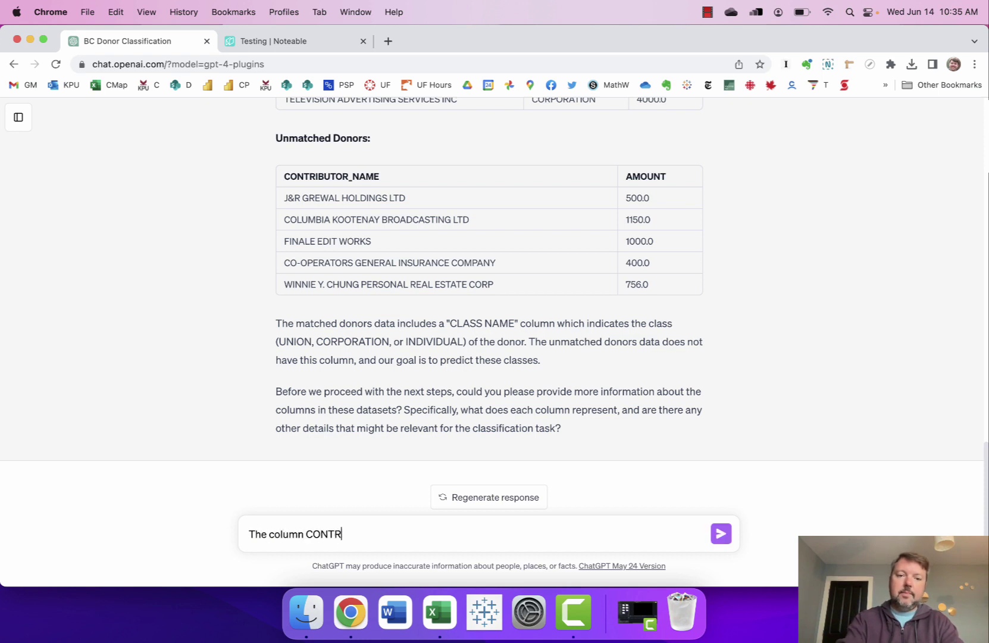
text(IBUTOR_NAME is the name of the )
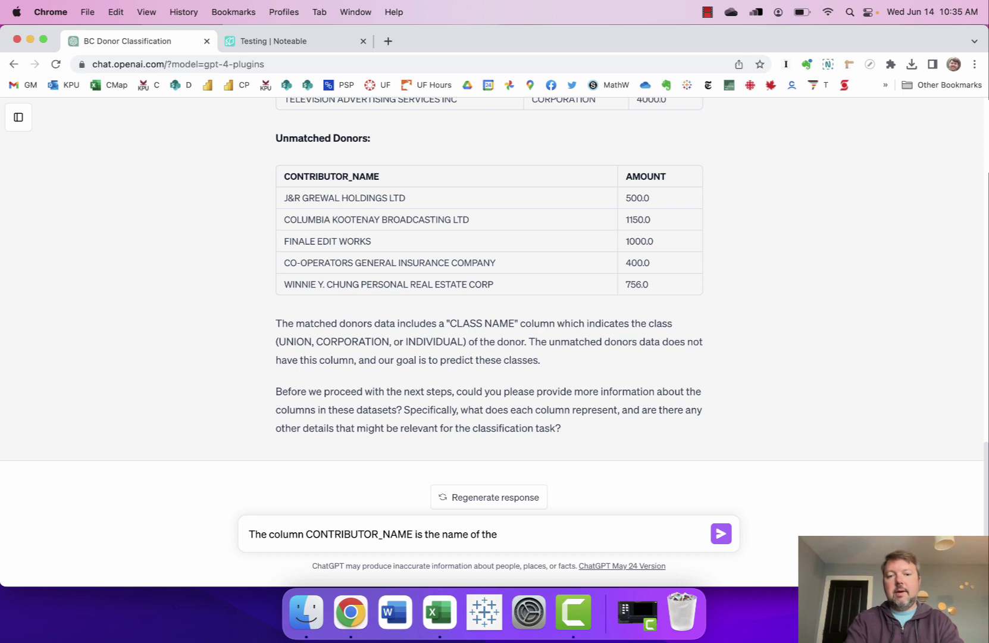
text(contributor. )
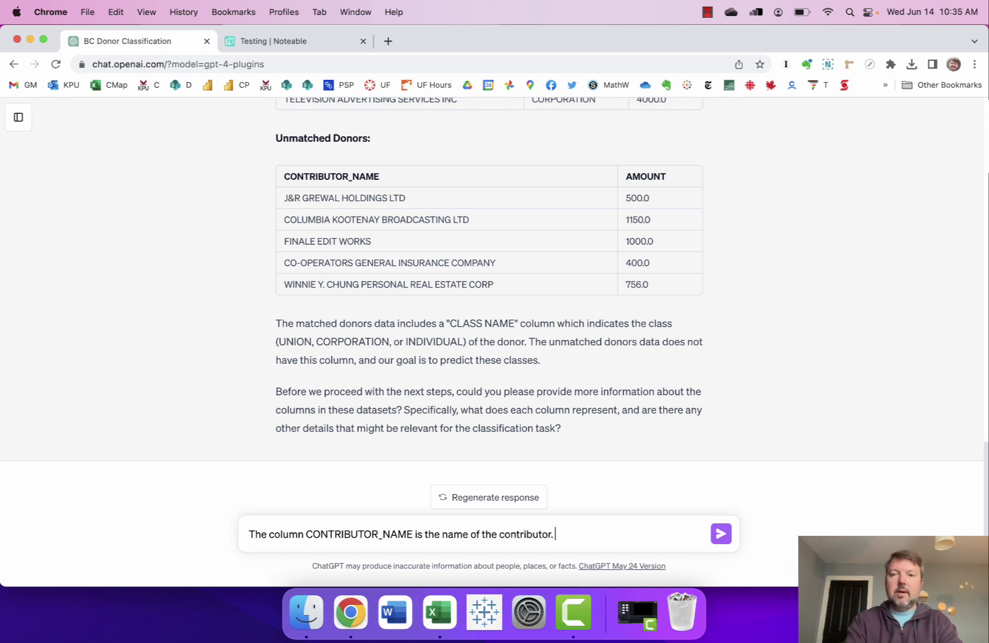
text(And the AMOUNT field is )
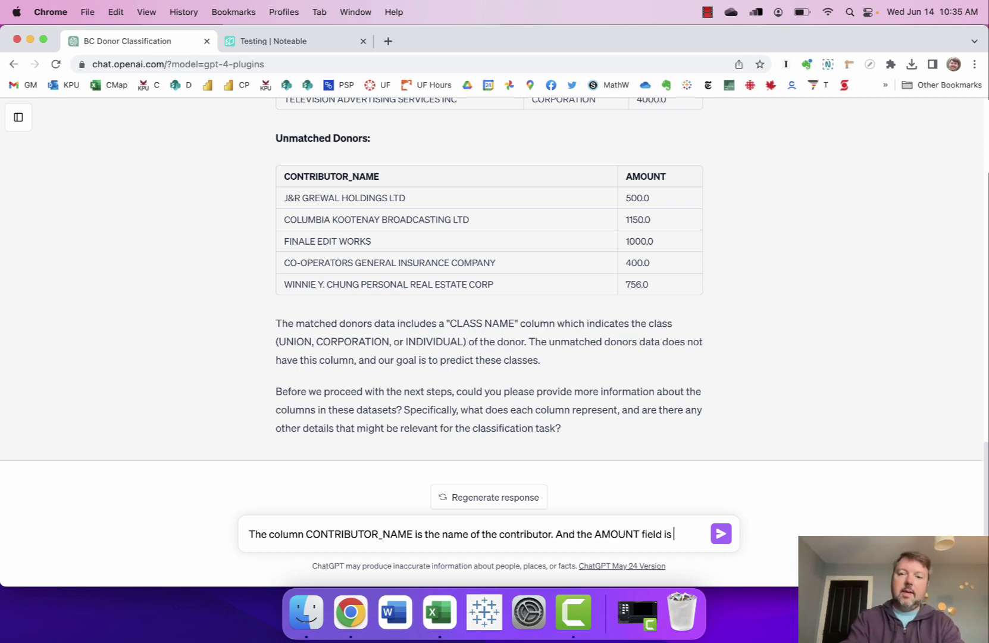
text(the total amount of money )
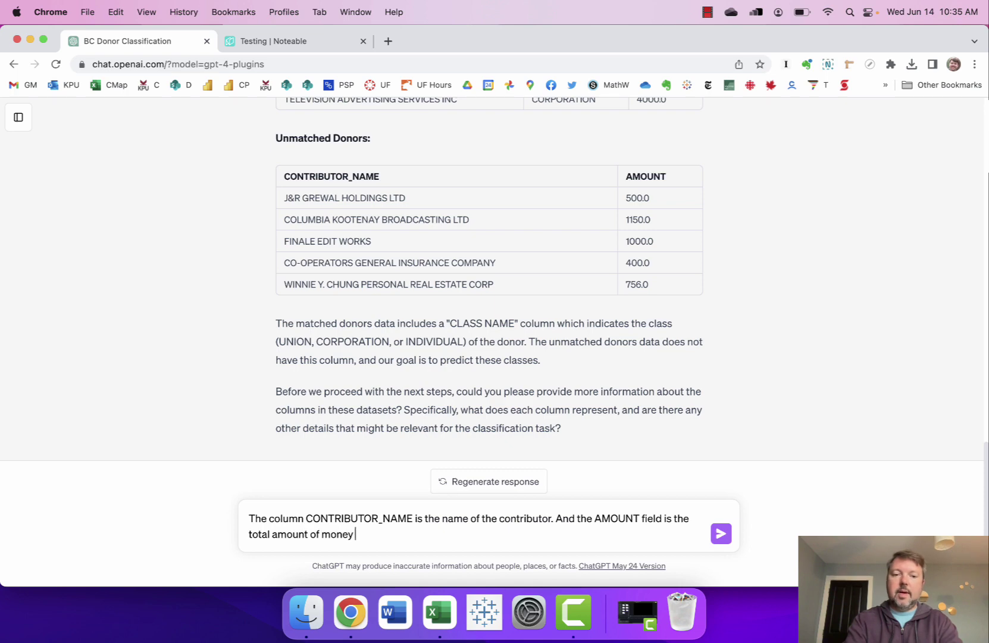
text(donated by that contr)
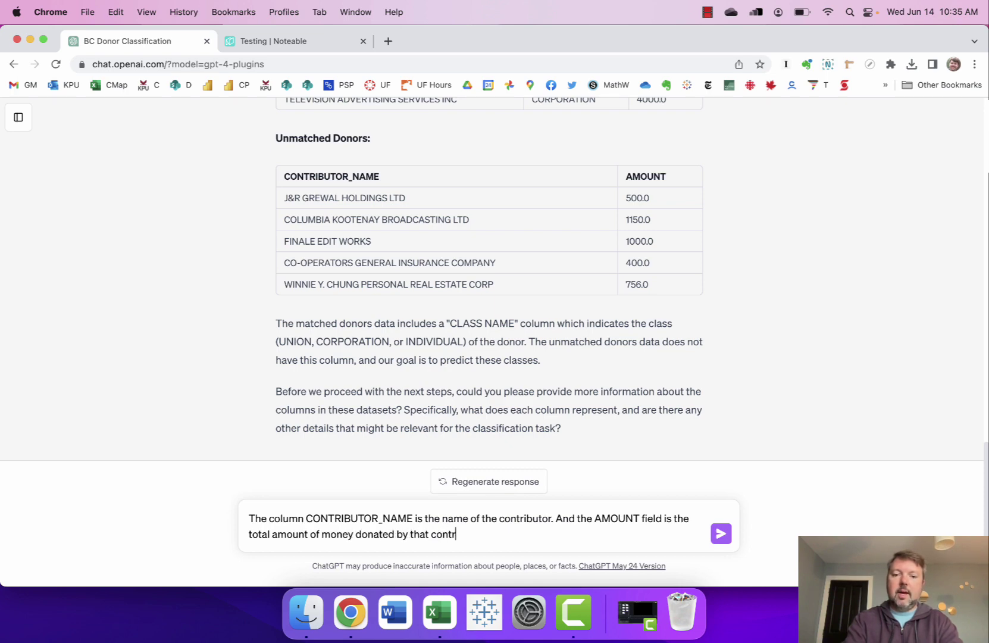
text(ibutor.)
key(Return)
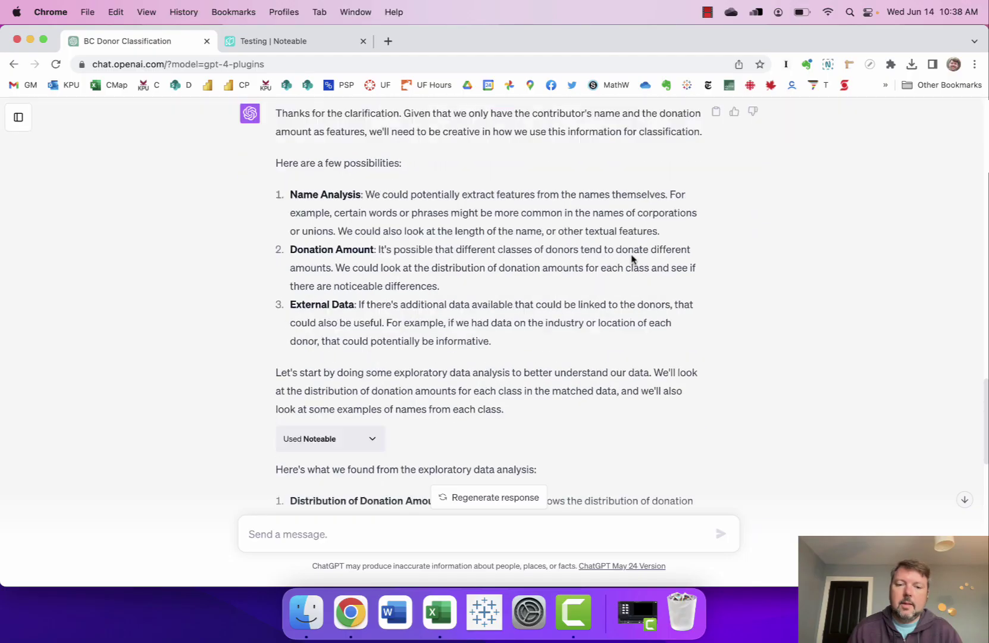
scroll(631, 259, down, 5)
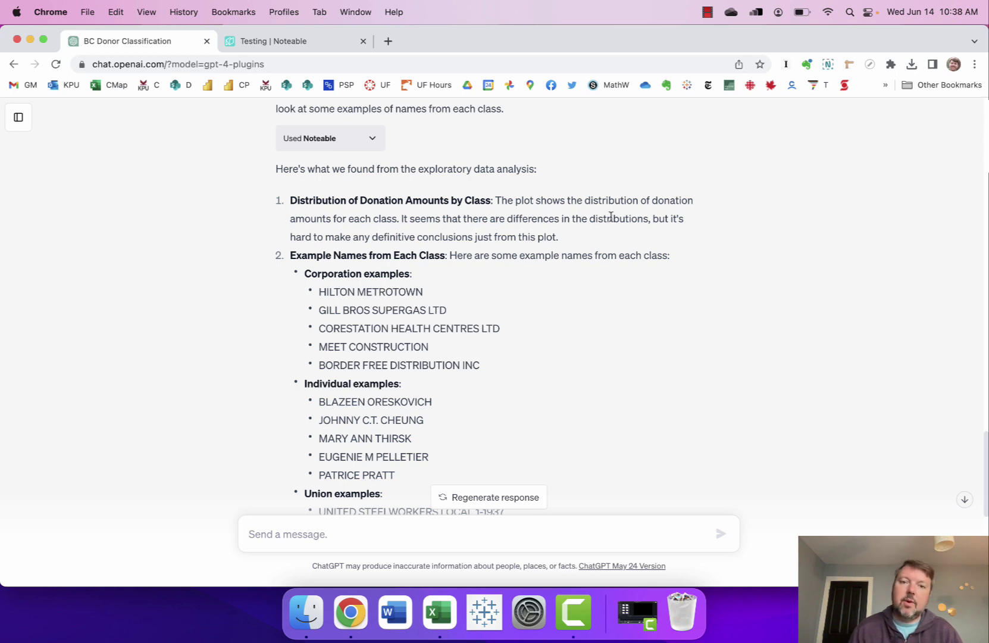
scroll(452, 231, down, 1)
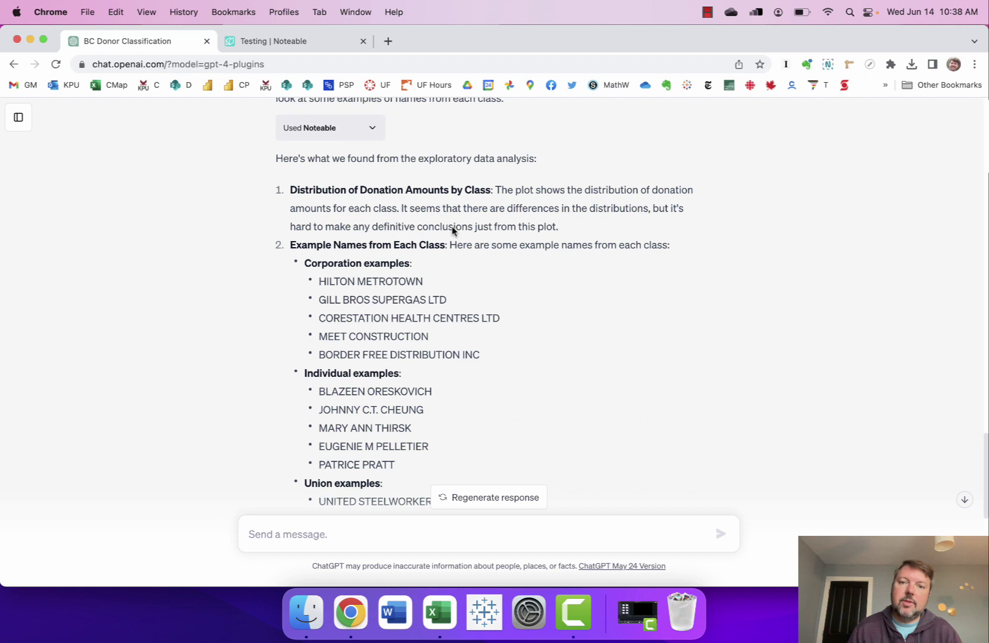
scroll(452, 226, down, 2)
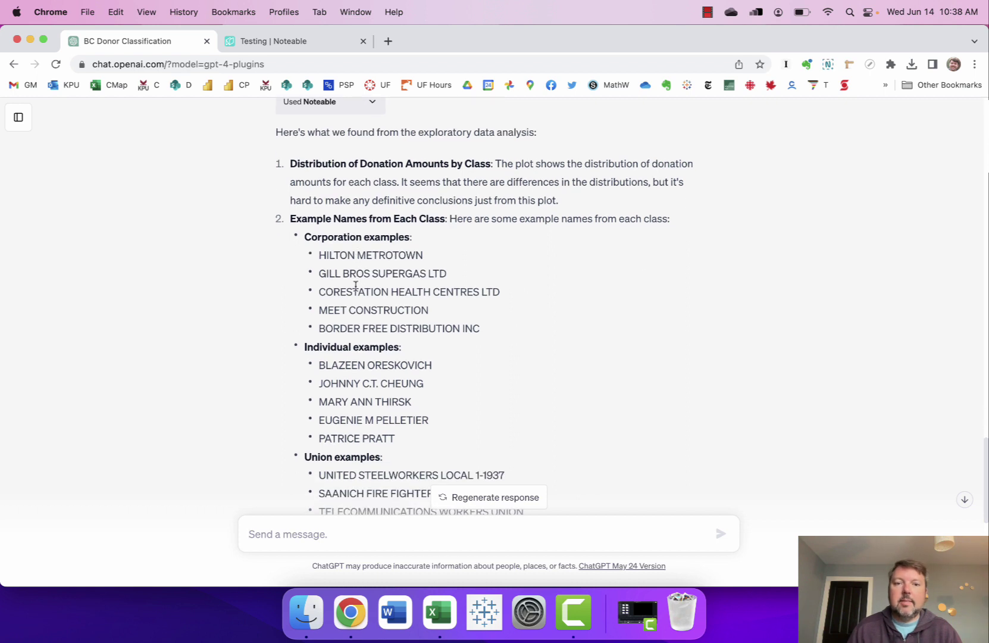
scroll(402, 320, down, 1)
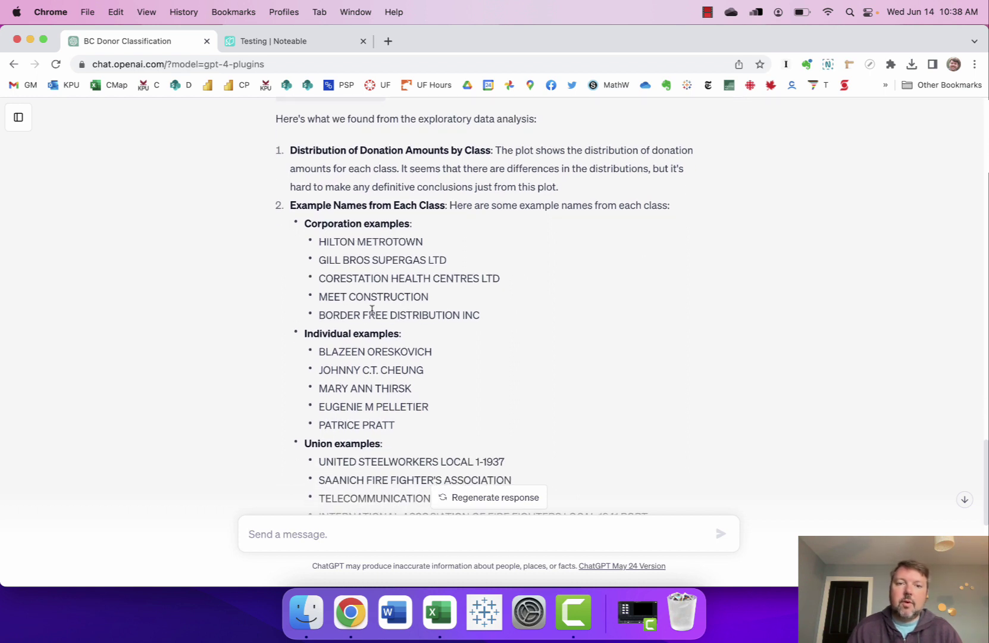
scroll(360, 330, down, 5)
scroll(369, 380, down, 8)
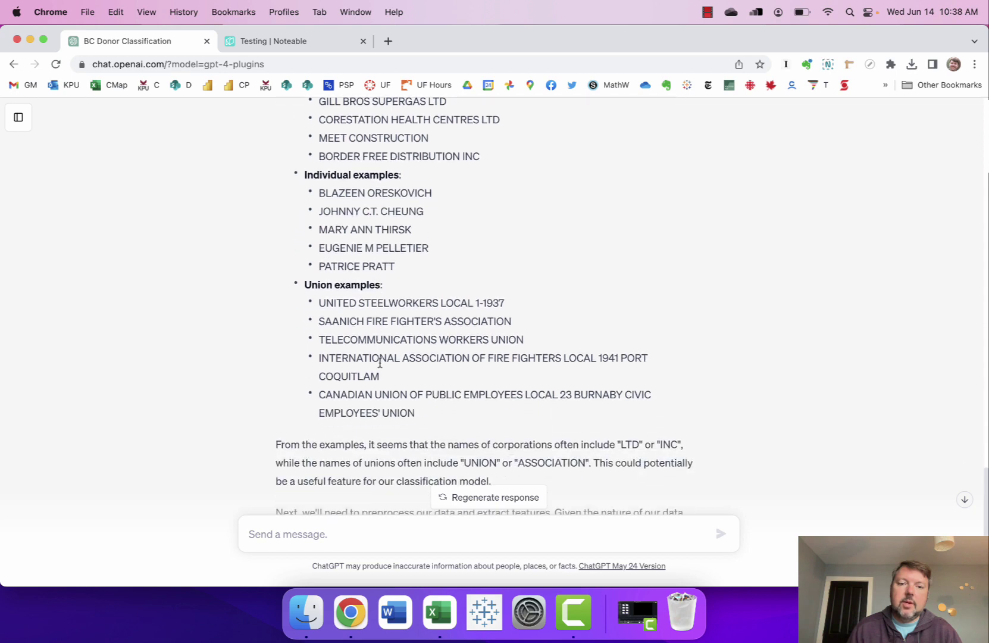
scroll(489, 462, down, 1)
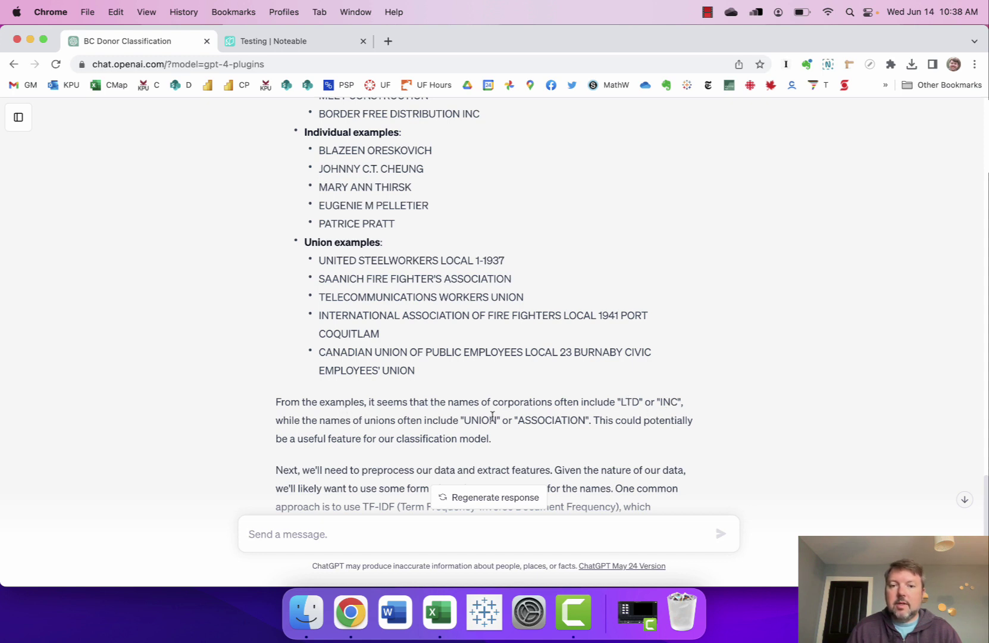
scroll(578, 420, down, 2)
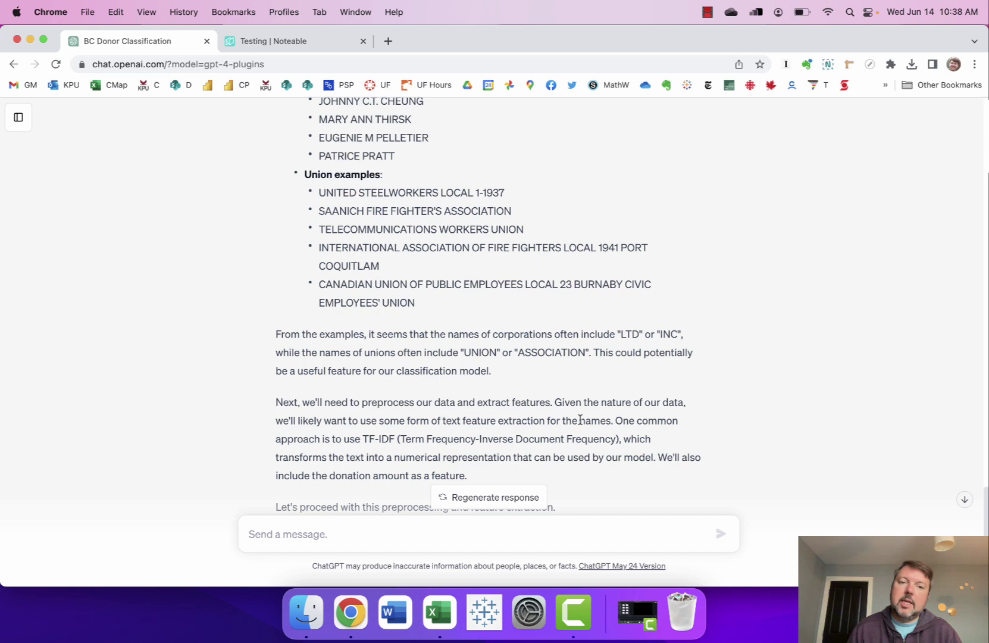
scroll(579, 420, down, 2)
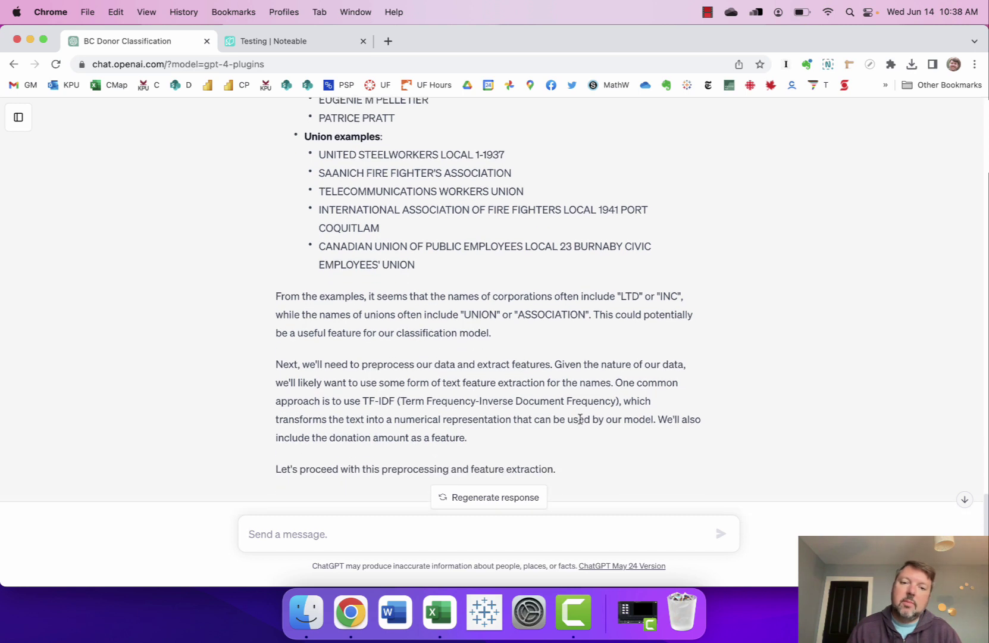
scroll(578, 422, down, 1)
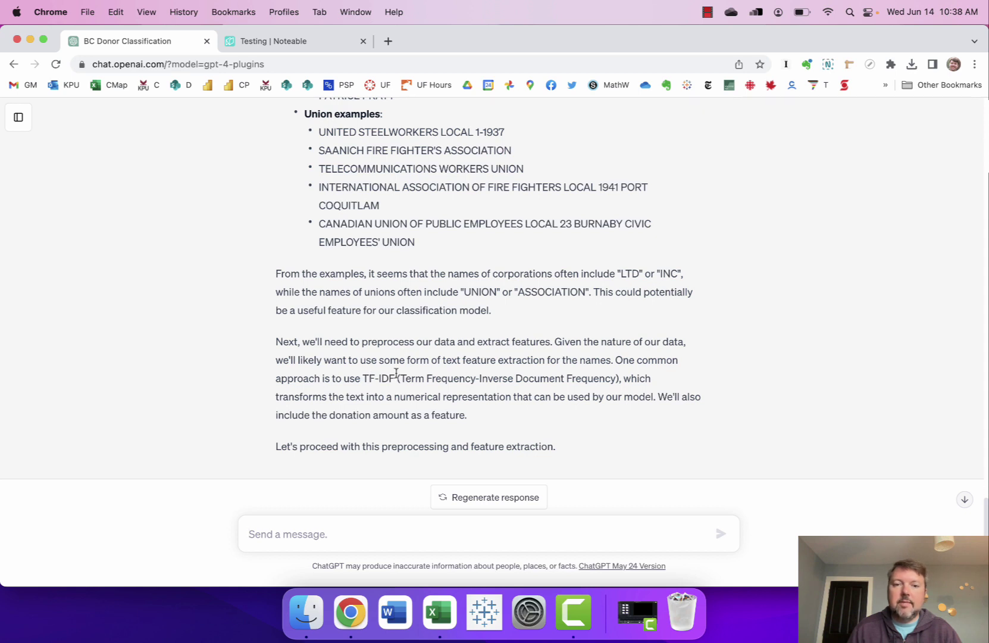
scroll(395, 372, down, 1)
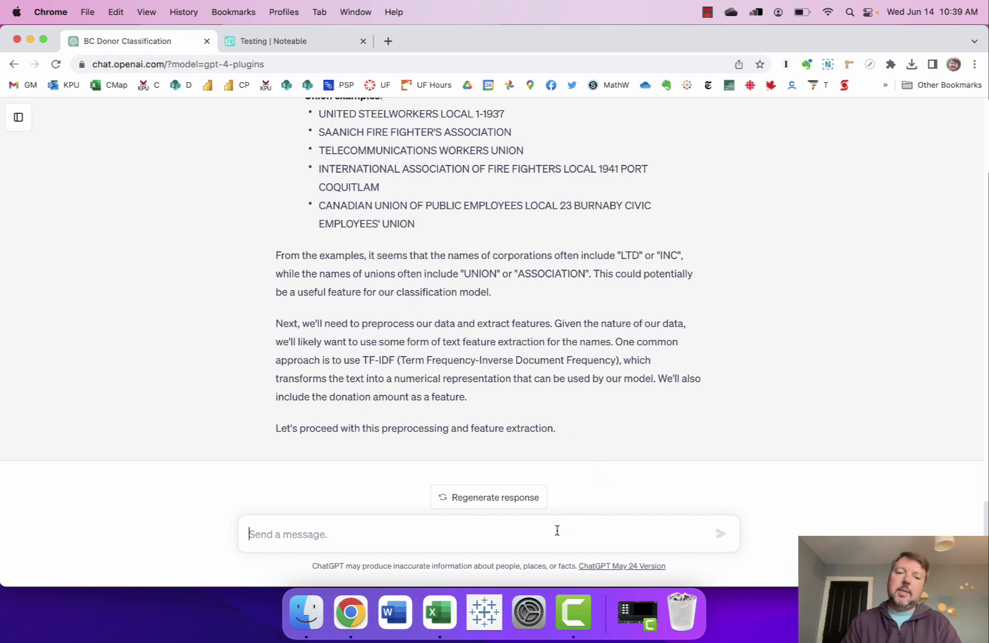
Step: Send "Please continue." so the assistant carries on with the analysis
text(Please continue.)
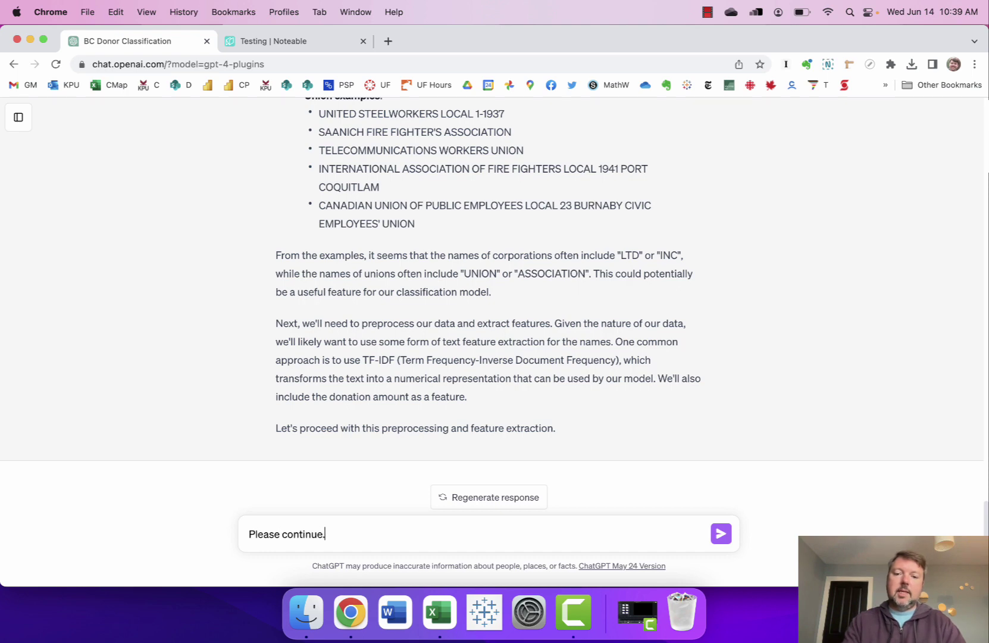
key(Return)
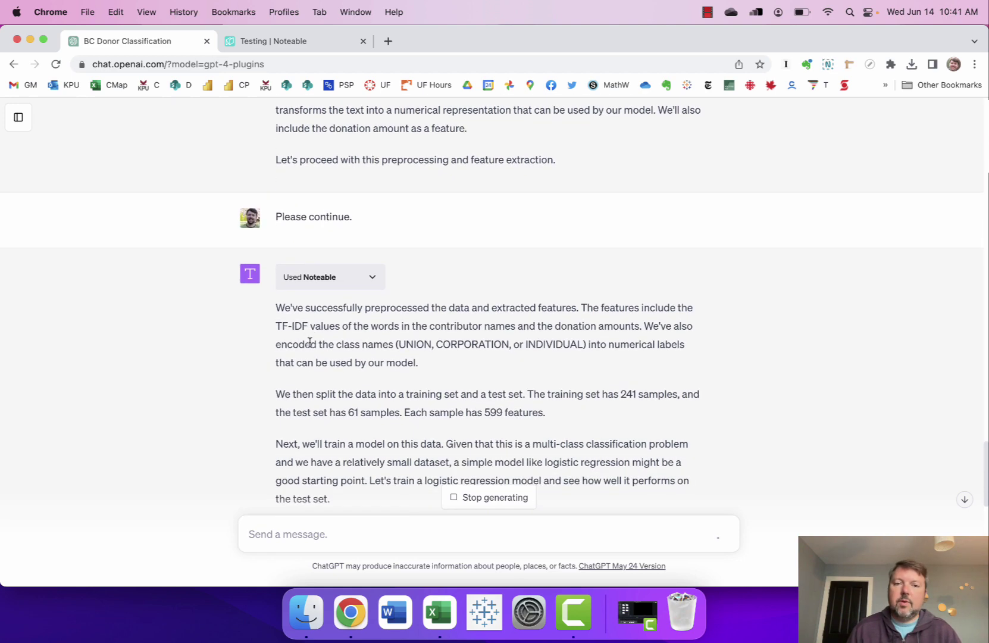
scroll(313, 321, up, 5)
scroll(523, 329, down, 5)
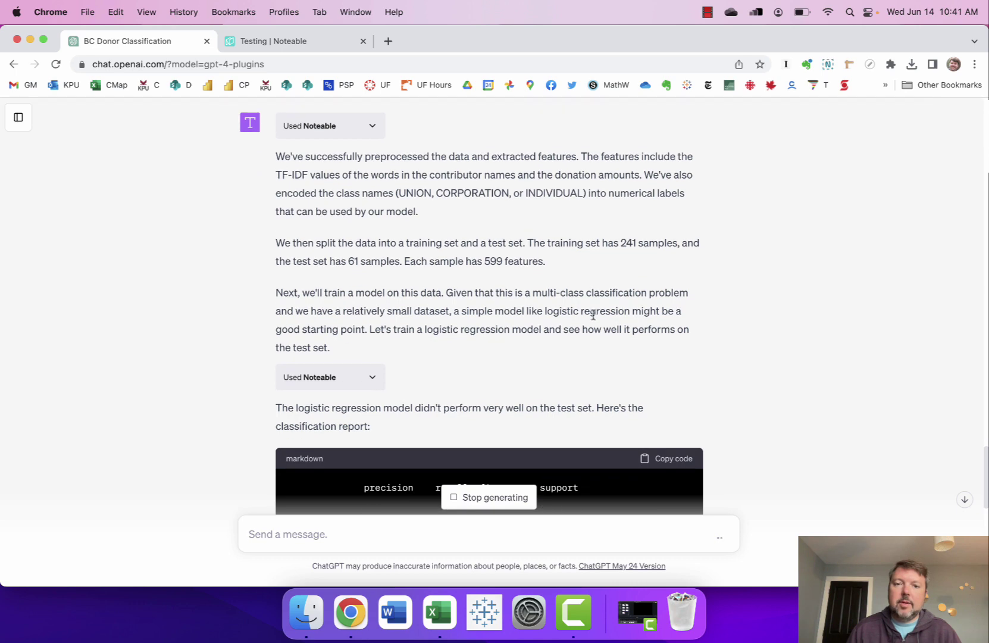
Step: Read through the logistic regression classification report and the four suggested model improvements
scroll(532, 323, down, 5)
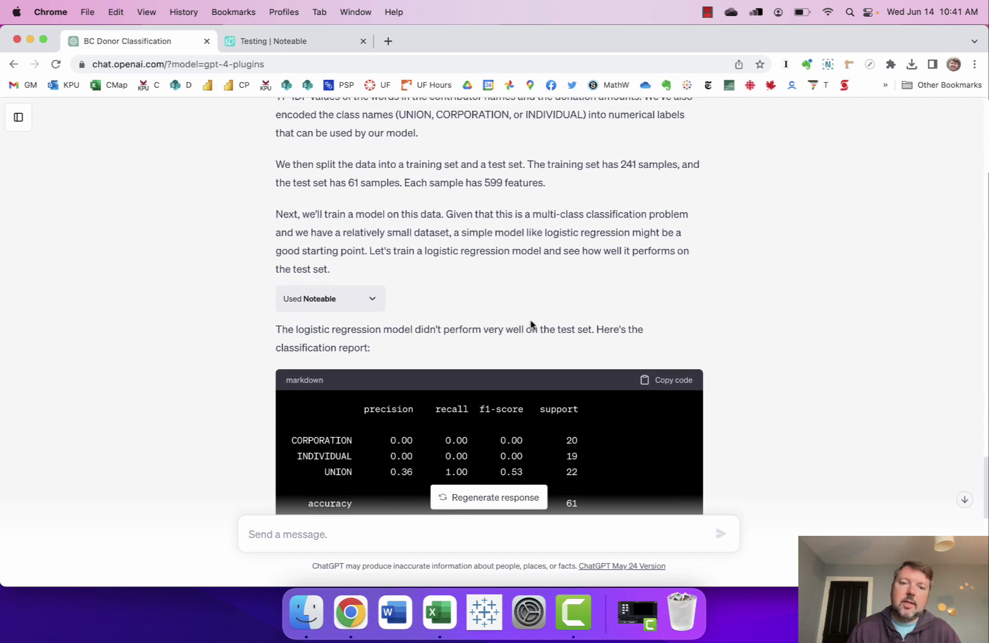
scroll(454, 314, down, 3)
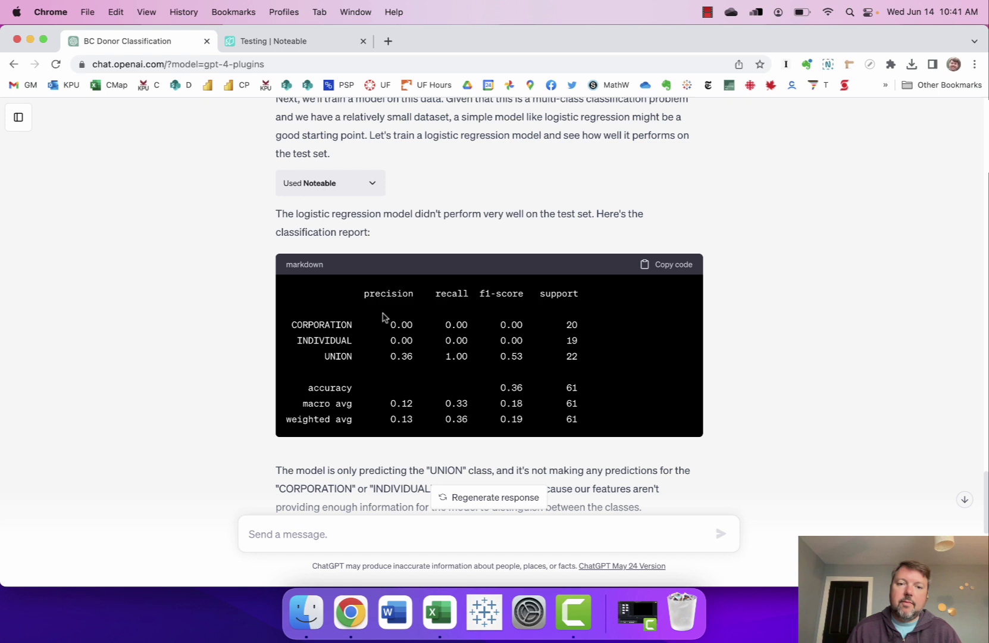
scroll(476, 399, down, 5)
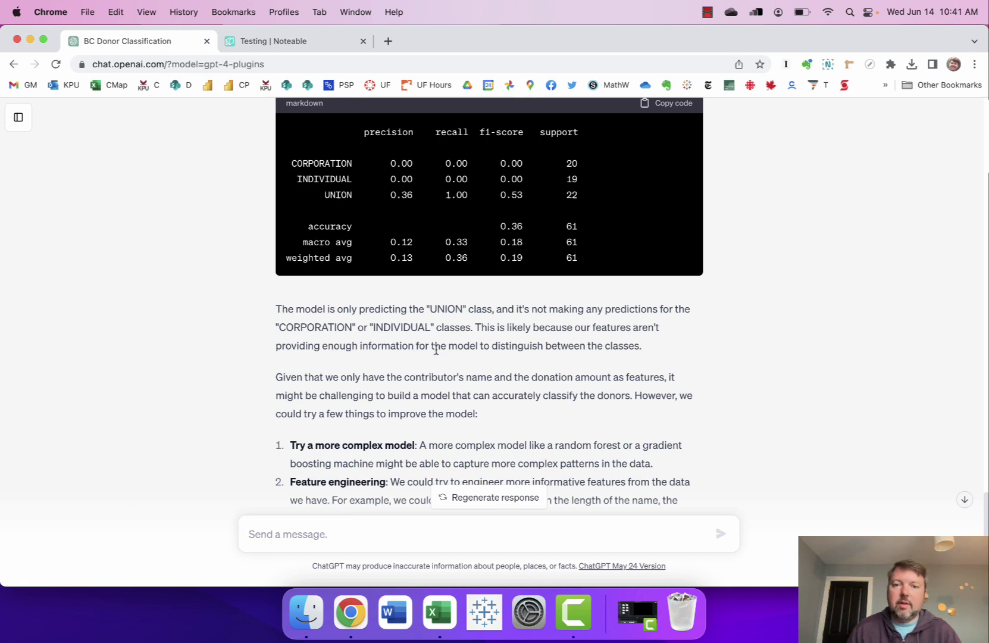
scroll(436, 351, down, 2)
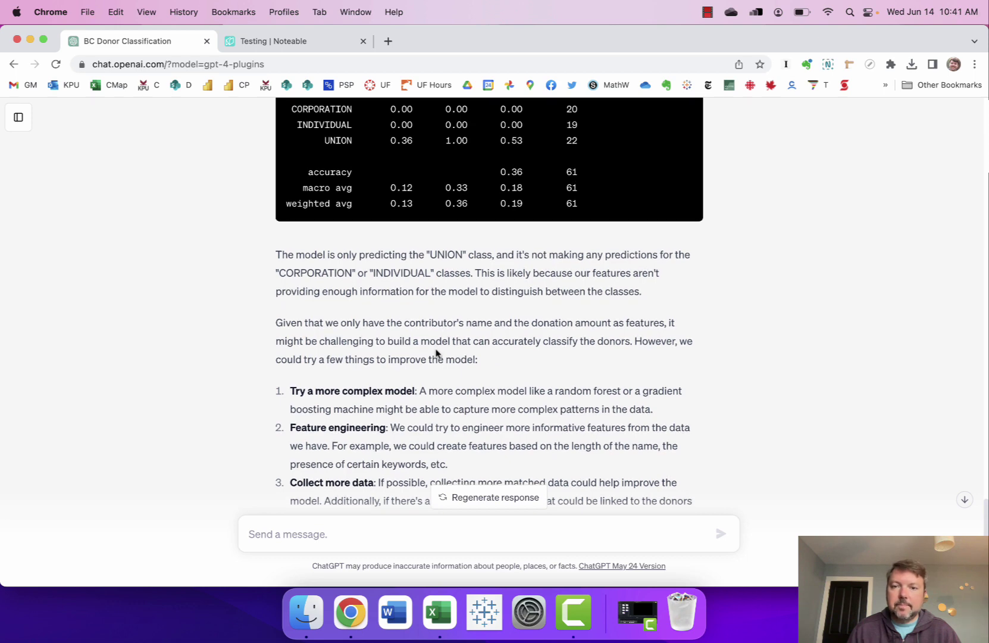
scroll(436, 352, down, 1)
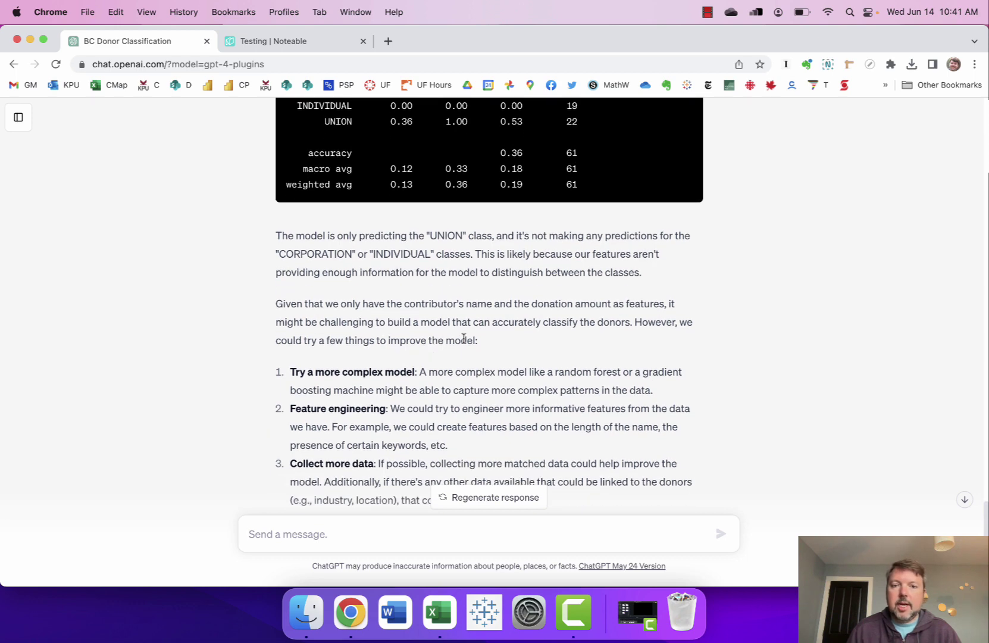
scroll(463, 338, down, 1)
scroll(463, 338, down, 4)
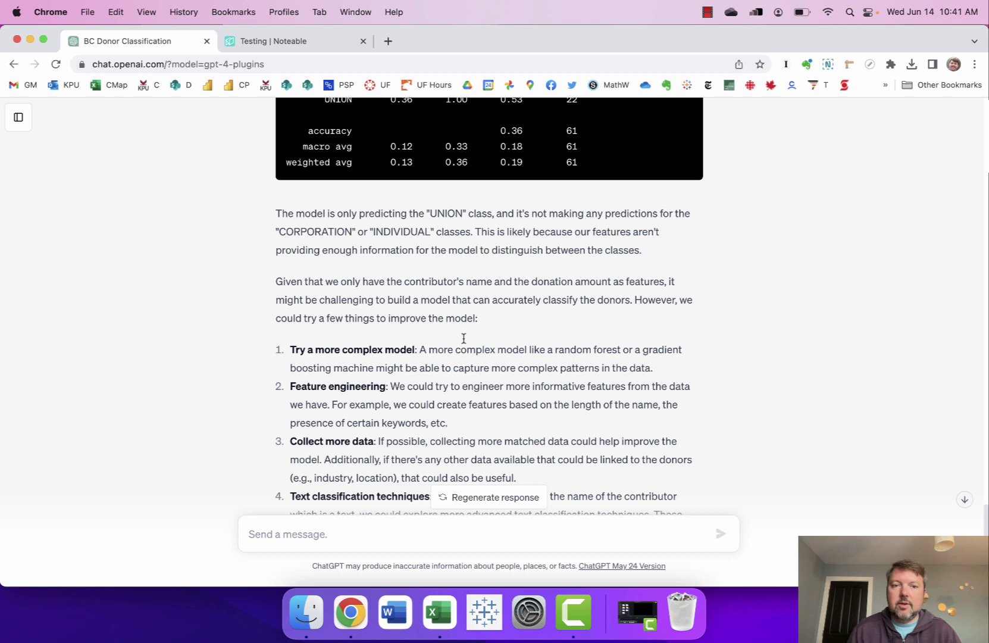
scroll(463, 337, down, 1)
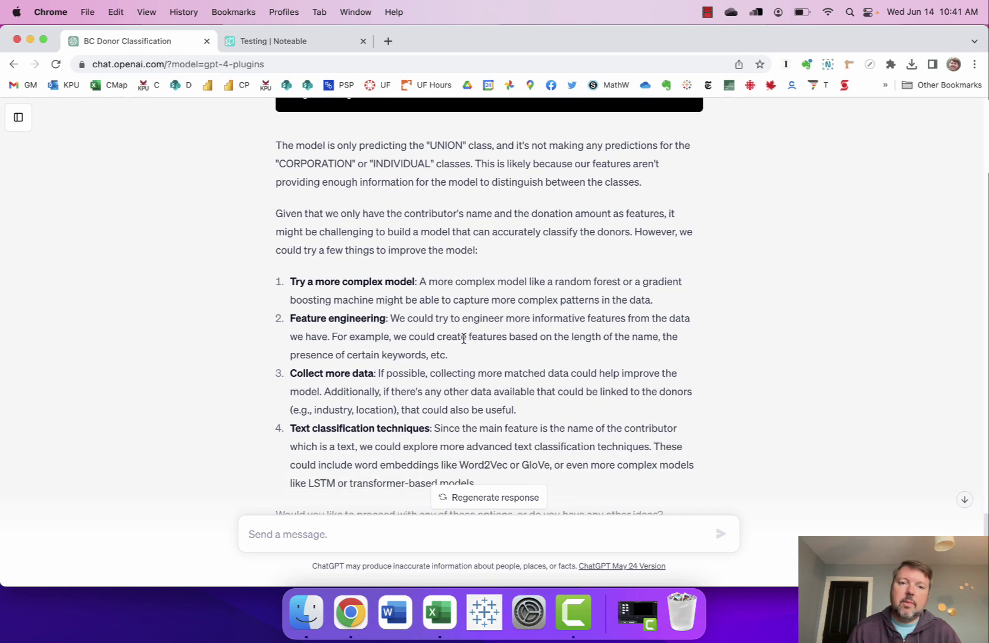
scroll(470, 337, down, 1)
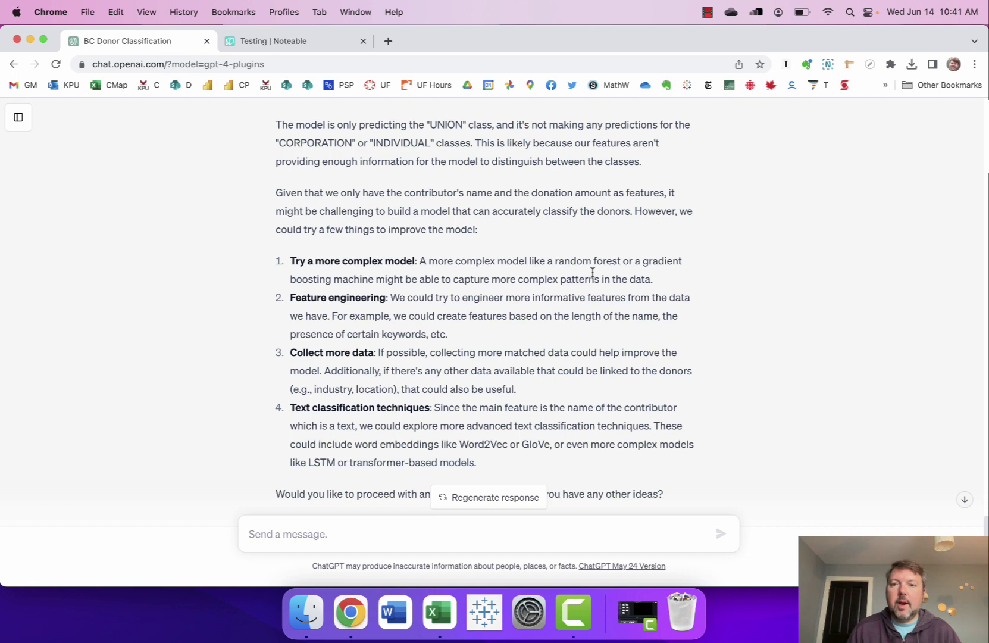
scroll(592, 271, down, 1)
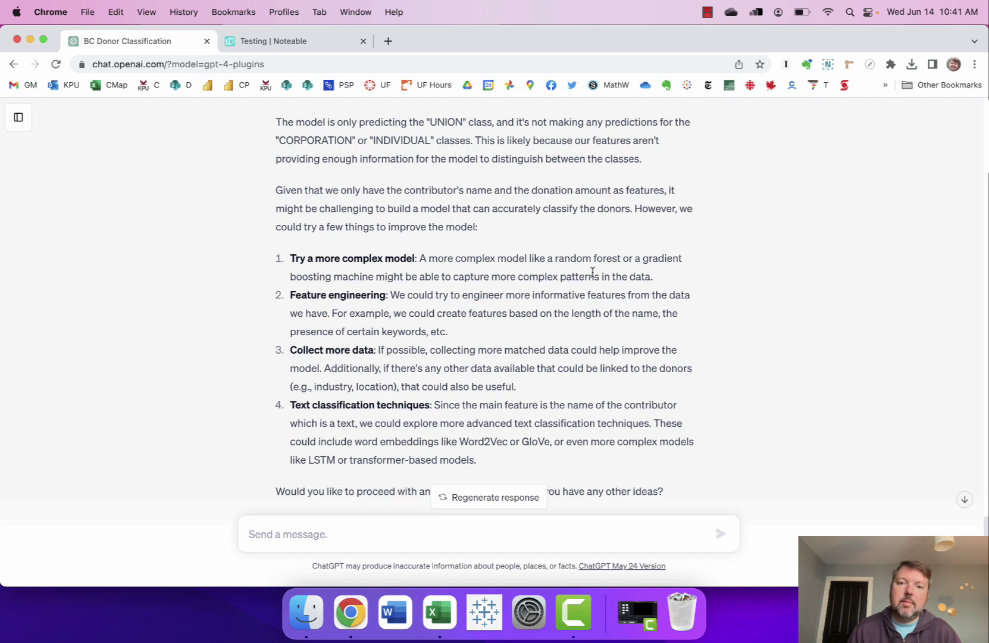
scroll(592, 272, down, 1)
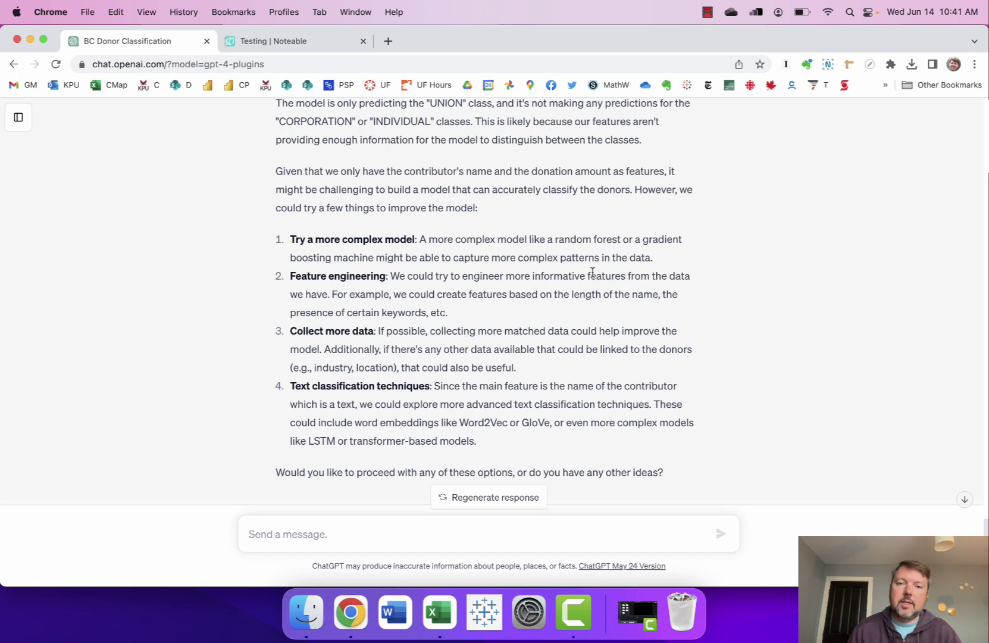
scroll(592, 271, down, 1)
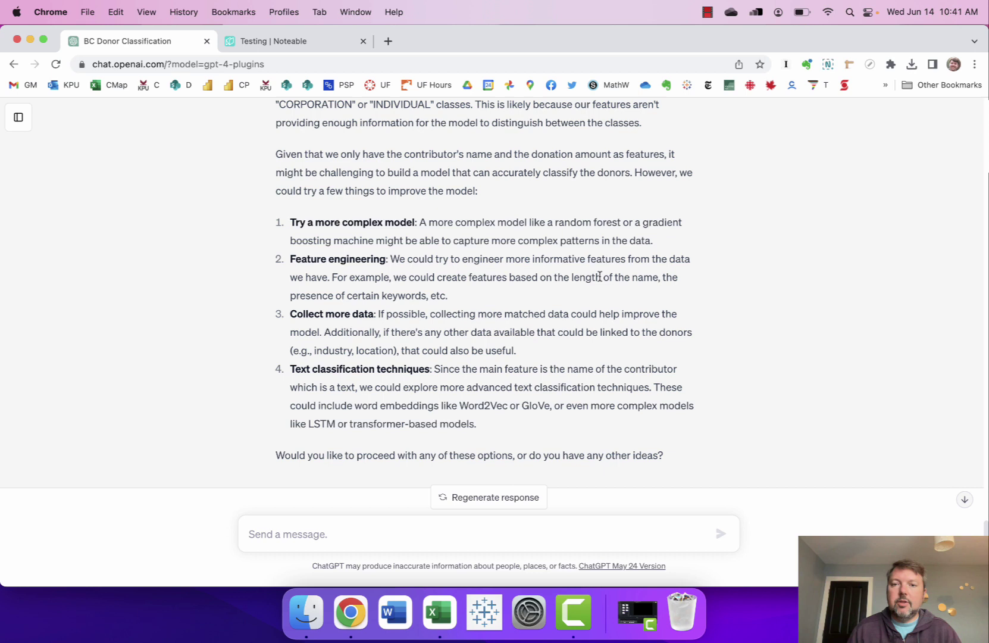
scroll(600, 276, down, 2)
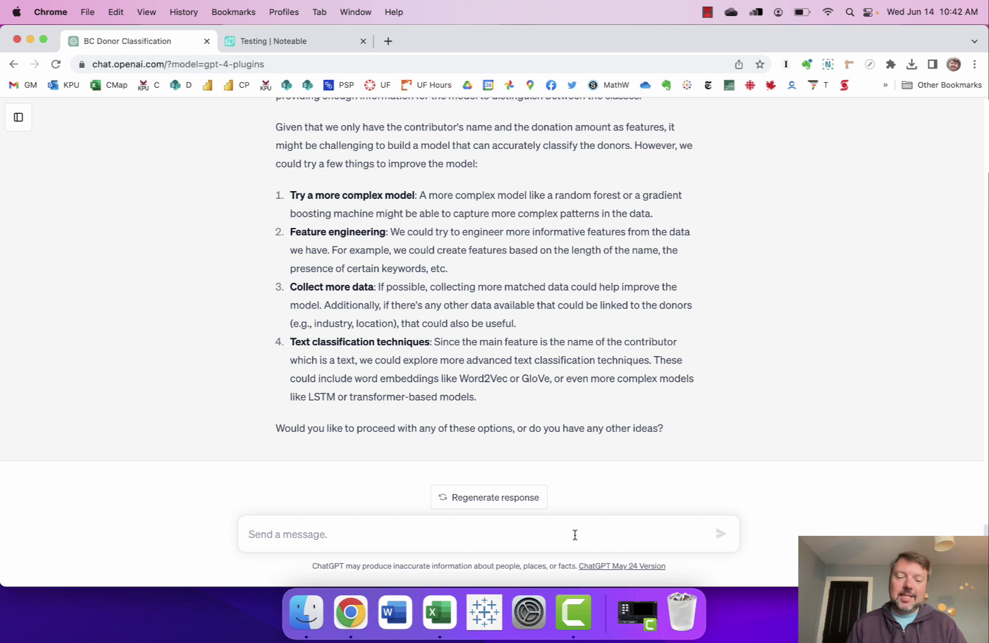
Step: Send "Let's try a more complex model" and review the Random Forest report reaching 0.89 accuracy
text(Let's try a more )
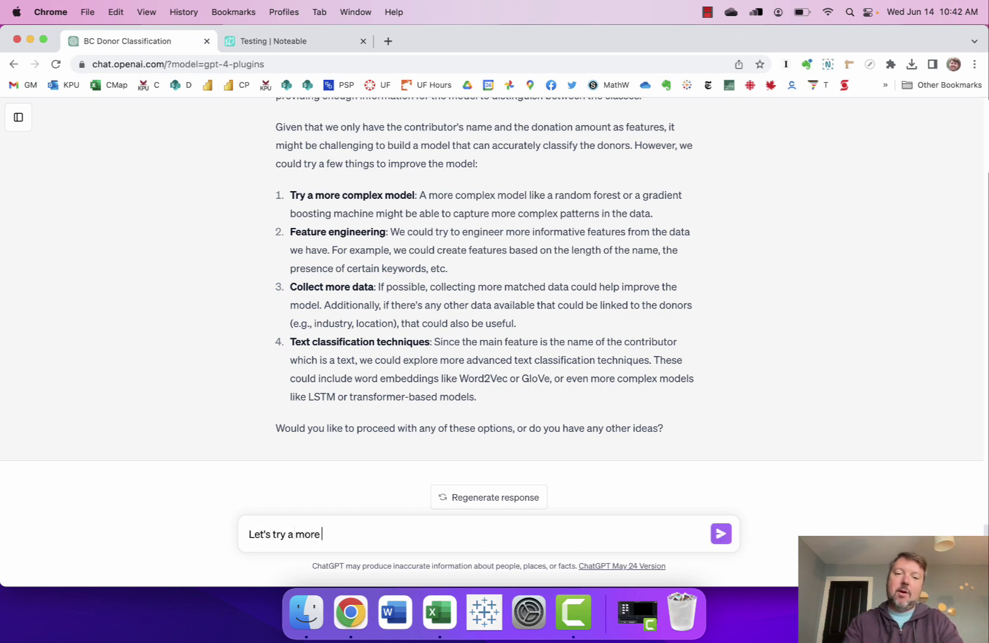
text(complex model.)
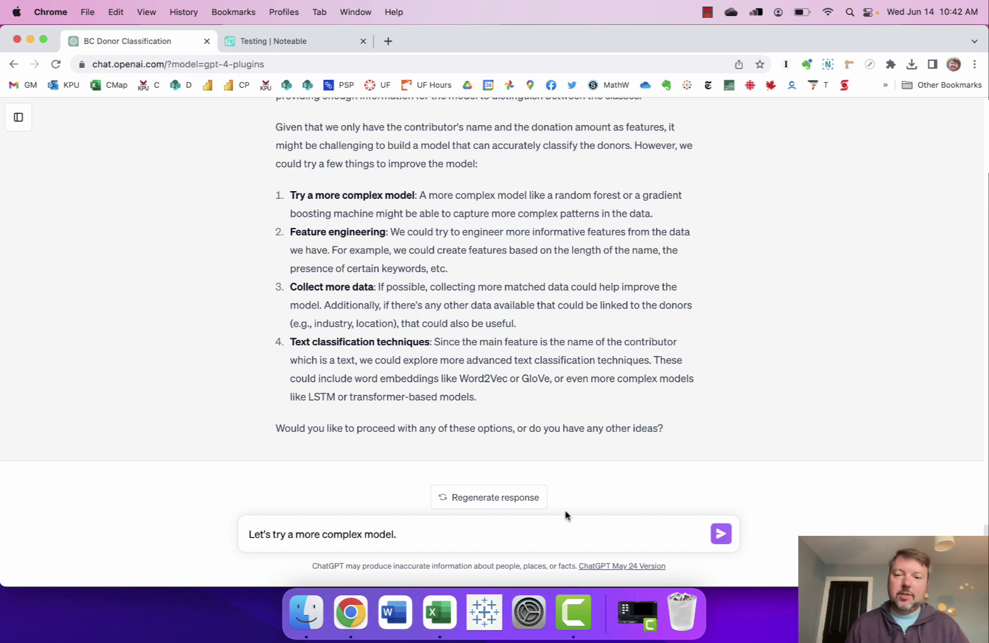
key(Return)
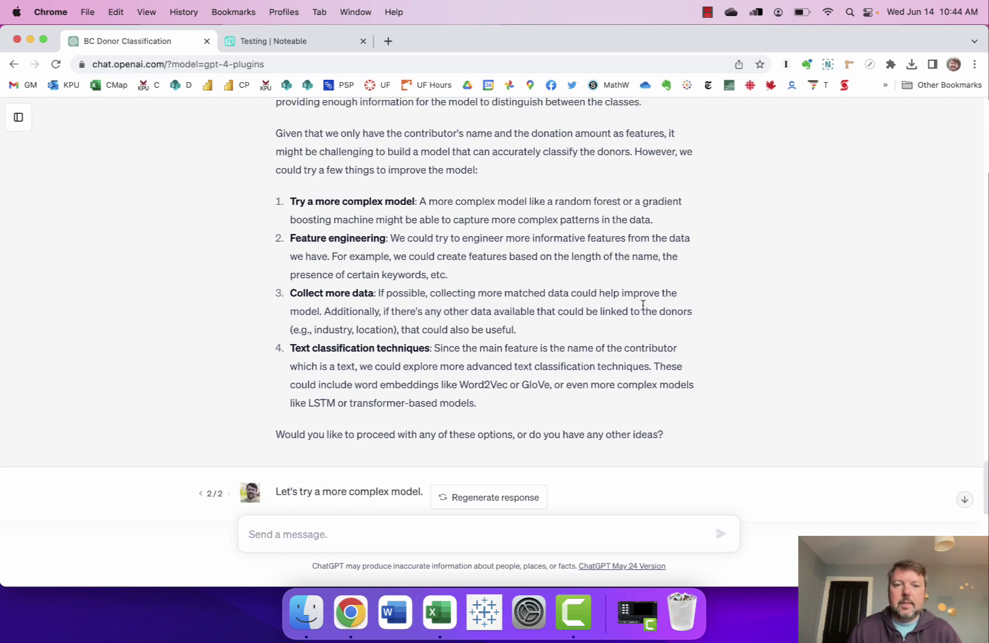
scroll(643, 304, down, 6)
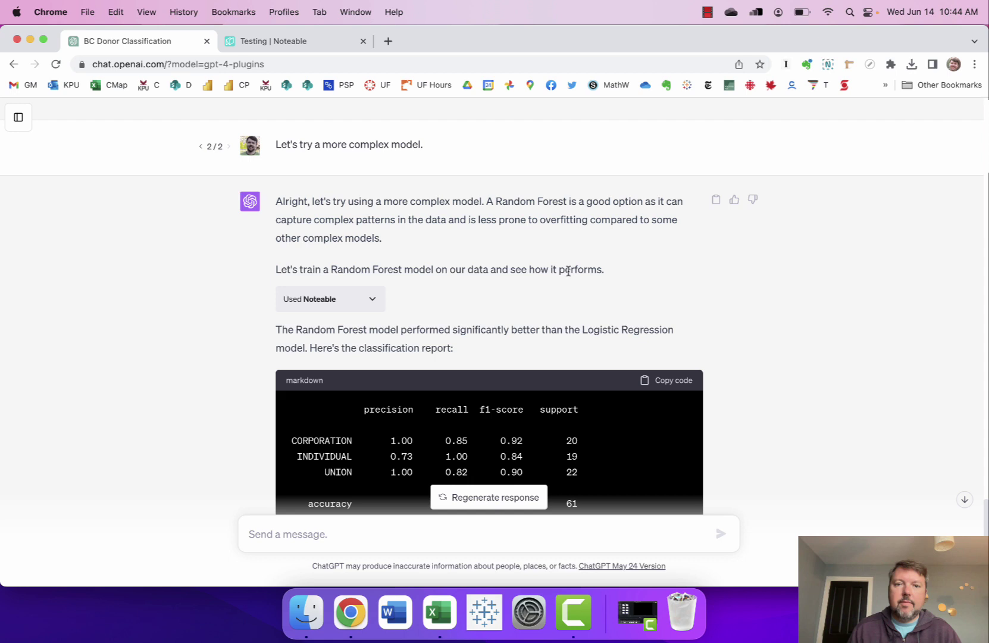
scroll(565, 259, down, 3)
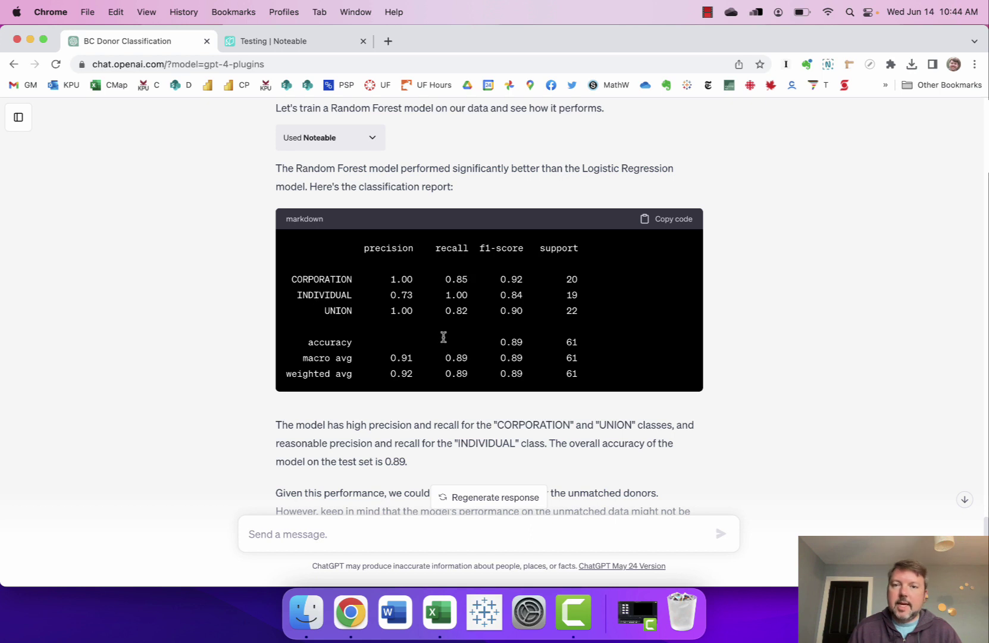
scroll(441, 336, down, 2)
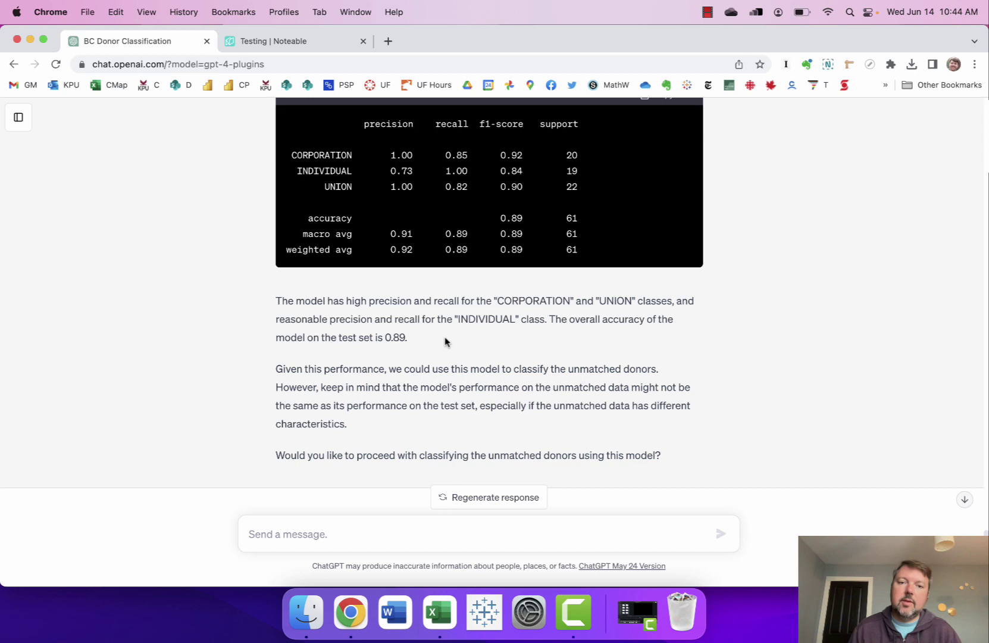
scroll(450, 341, down, 1)
scroll(450, 340, down, 1)
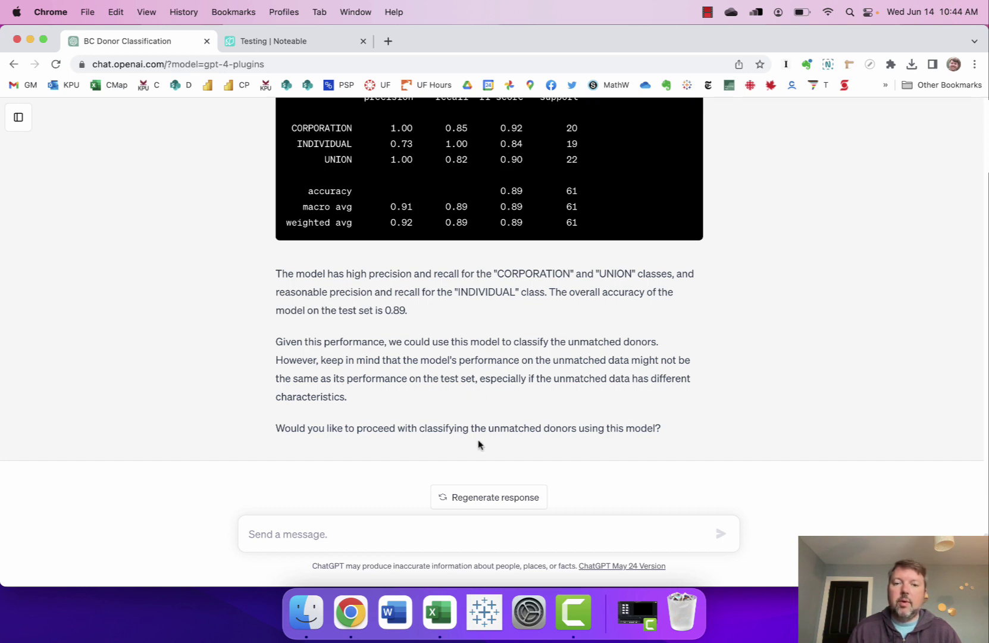
Step: Reply "Yes." to classify the unmatched donors with the Random Forest model
click(514, 533)
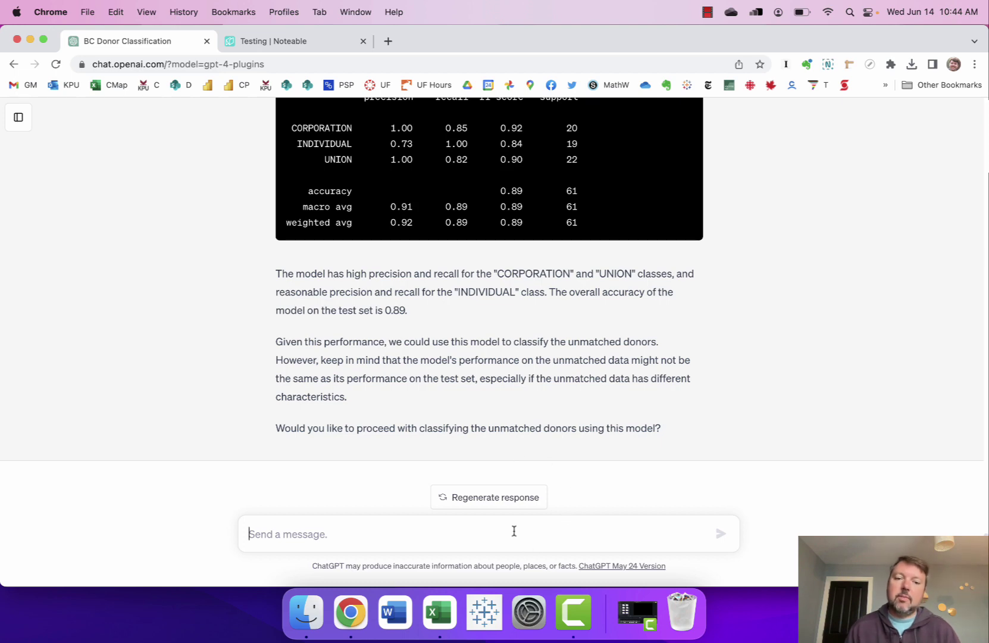
text(Yes.)
key(Return)
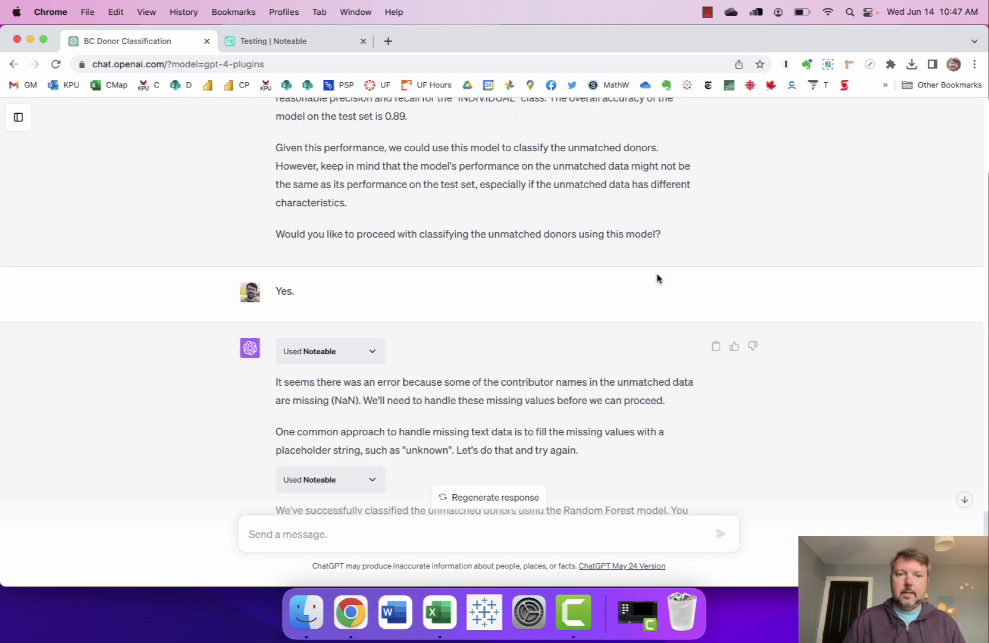
Step: Review the classification results and answer "Yes please." to export them as classified_donors.csv
scroll(656, 278, down, 4)
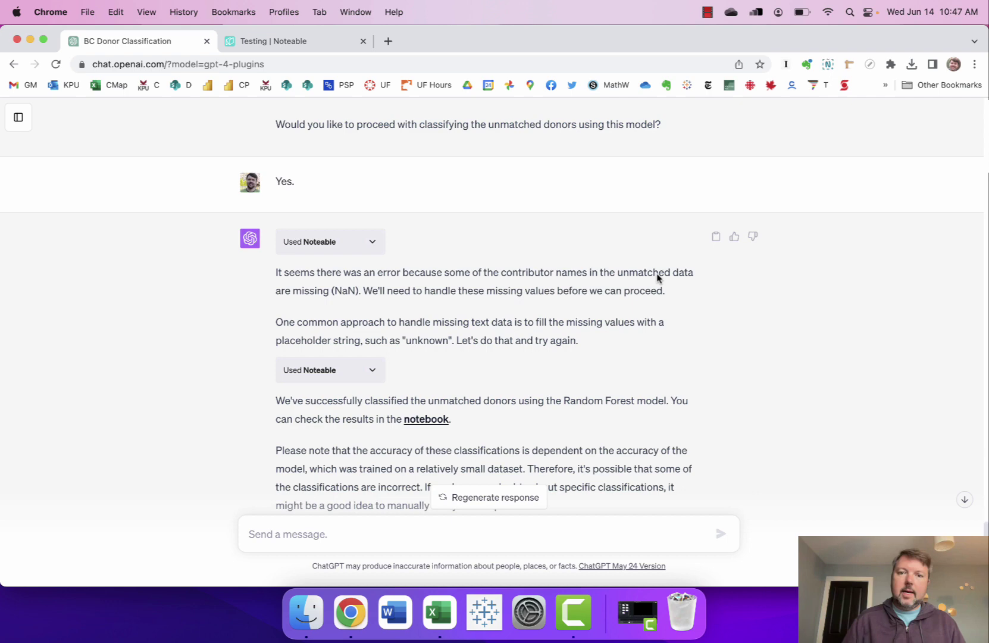
scroll(562, 305, down, 3)
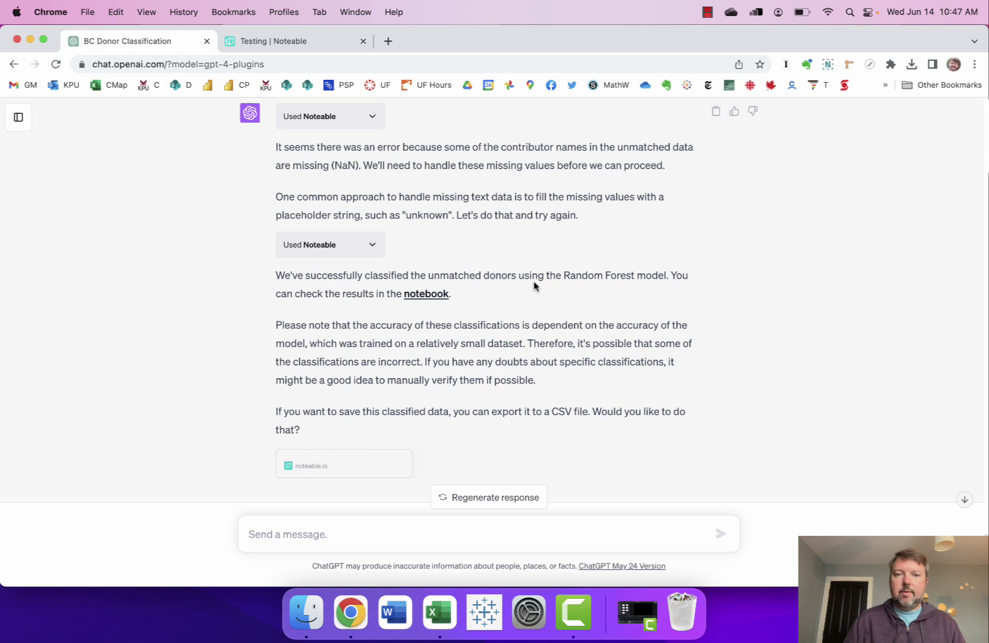
scroll(534, 286, down, 1)
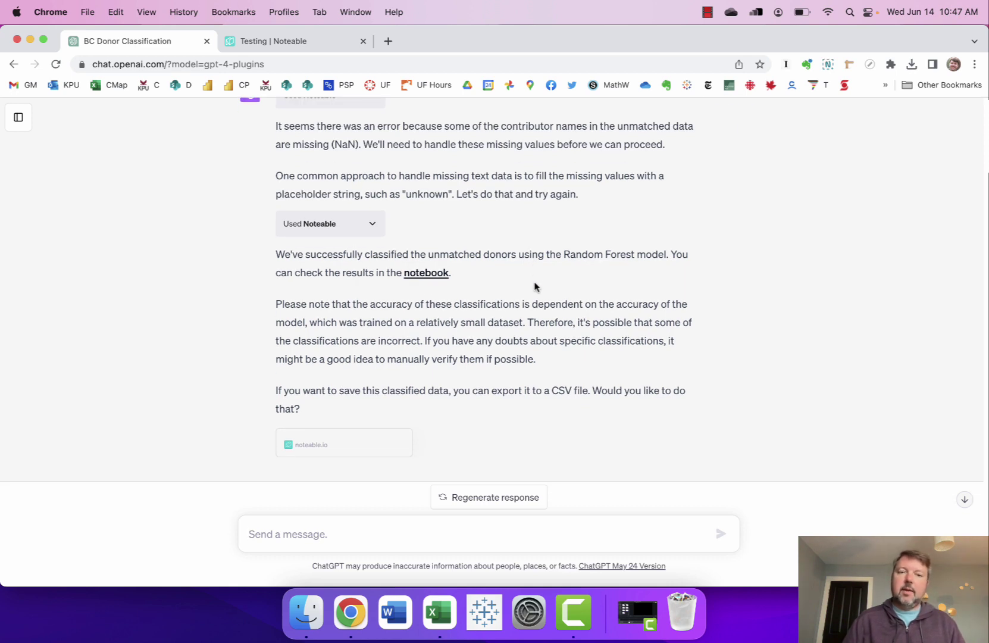
scroll(536, 285, down, 1)
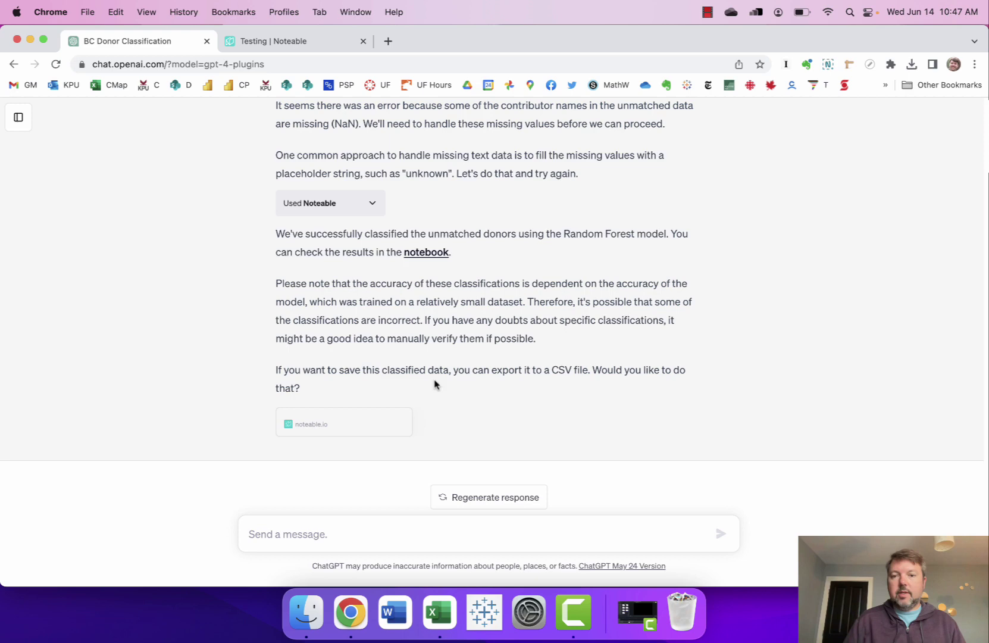
text(Yes)
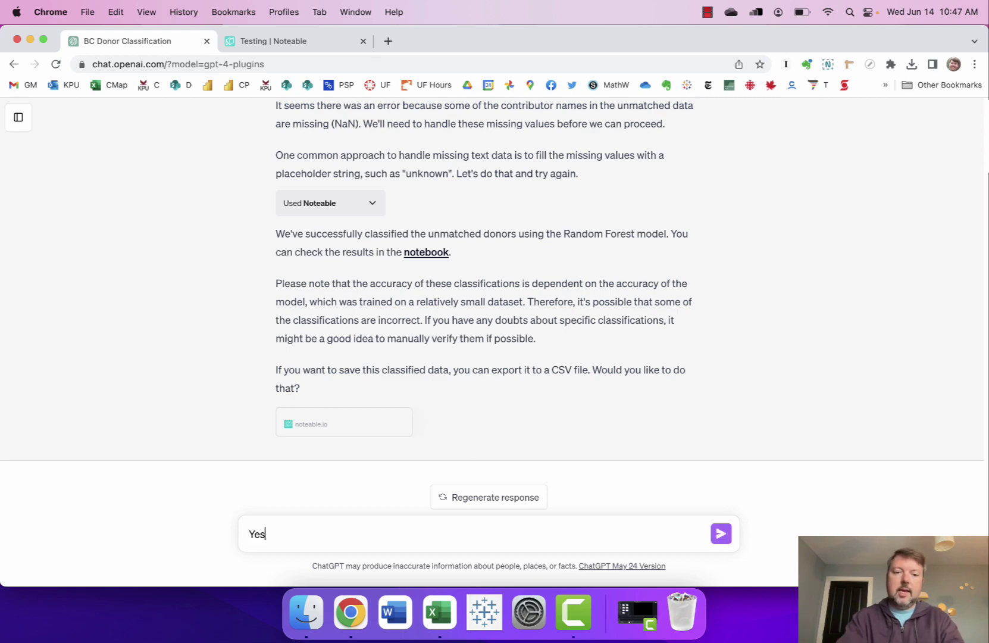
text( please.)
key(Return)
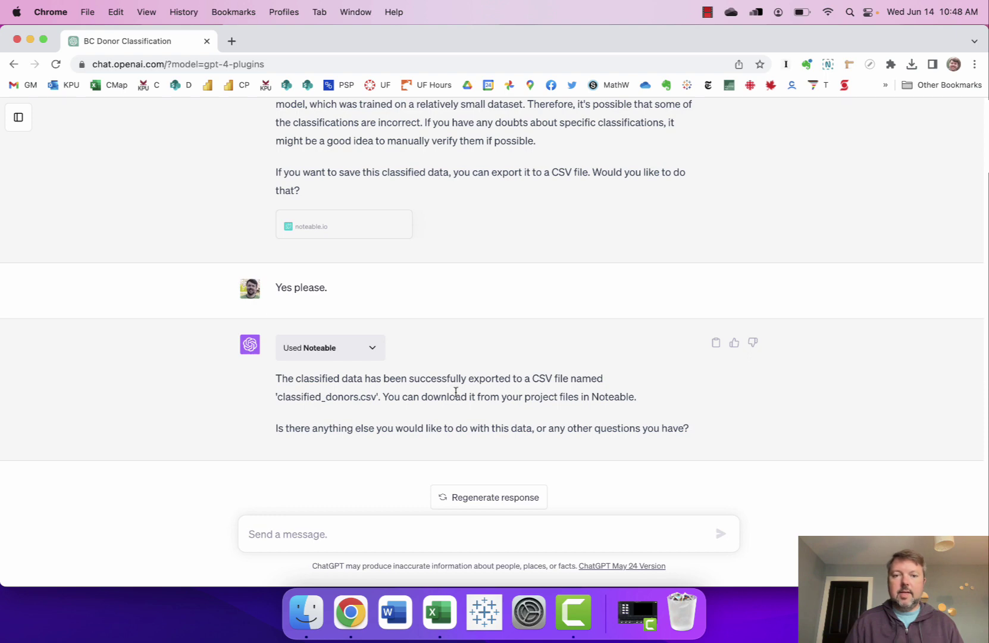
Step: Open the Testing project on app.noteable.io in a new browser tab
click(231, 40)
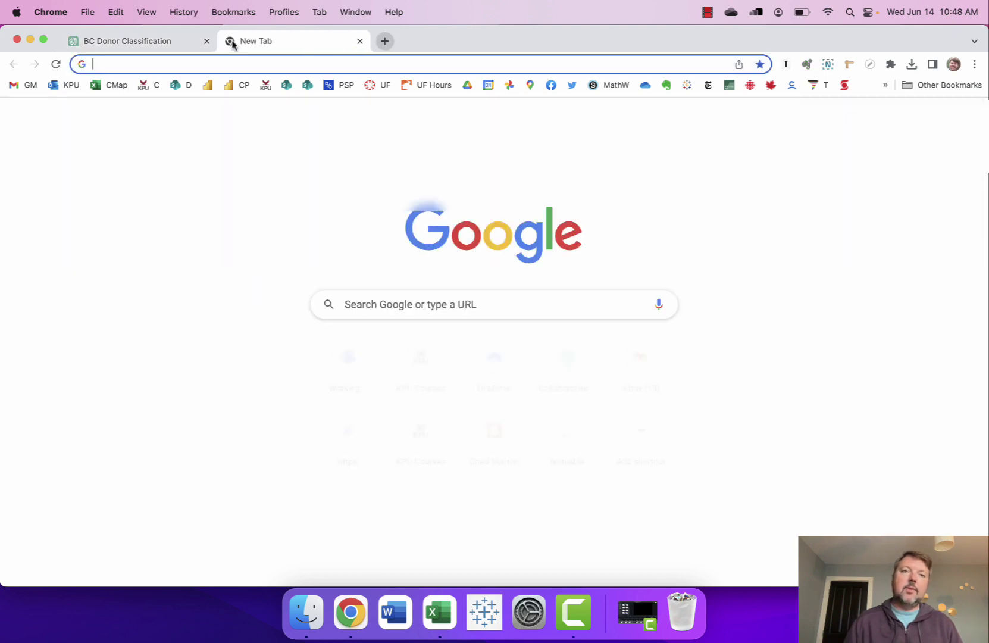
text(app)
key(Return)
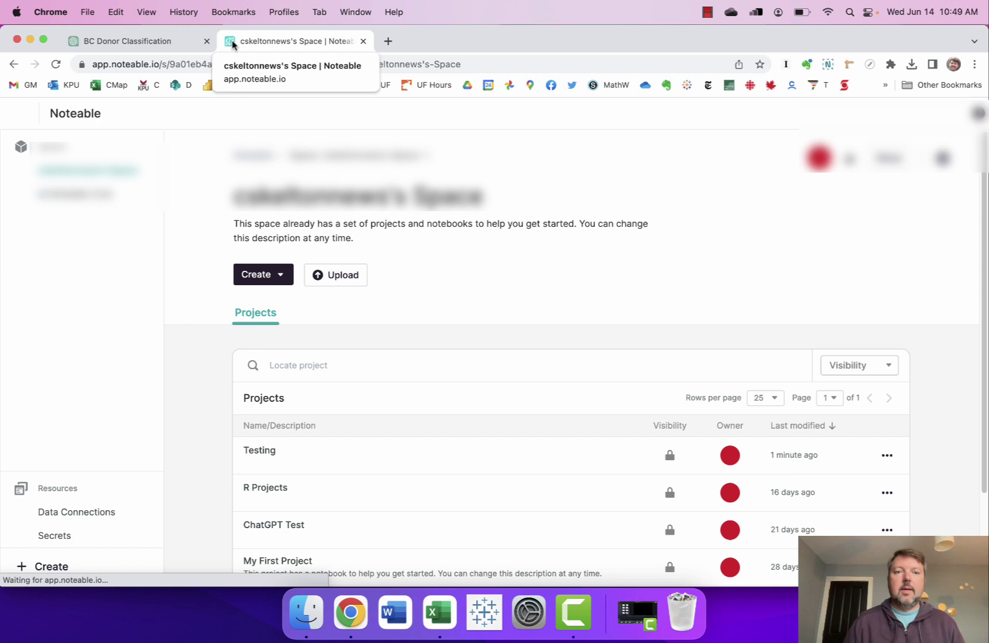
click(255, 459)
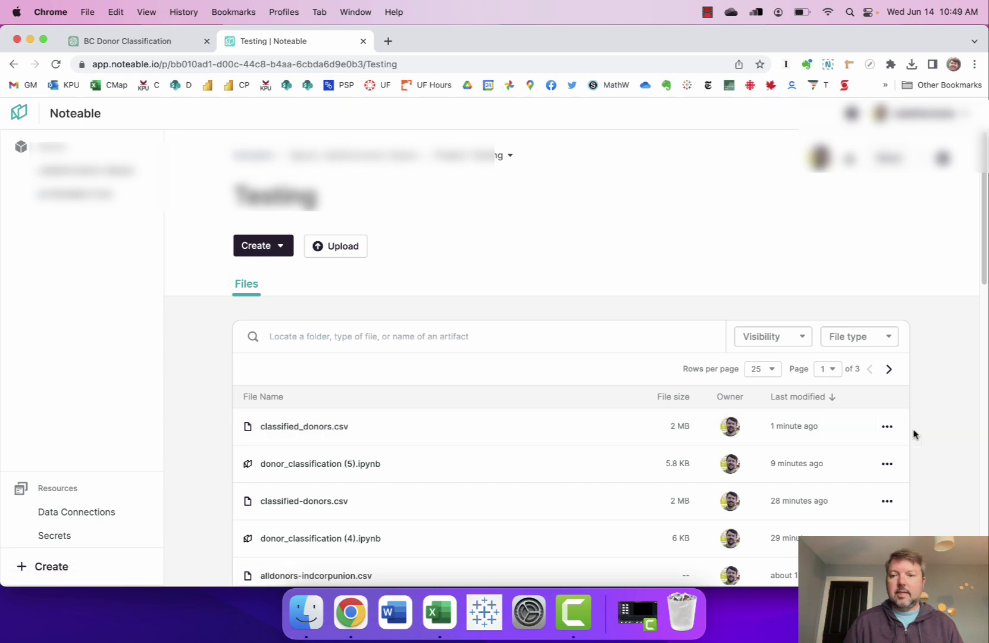
Step: Download classified_donors.csv from the project and save it to the Desktop
click(886, 426)
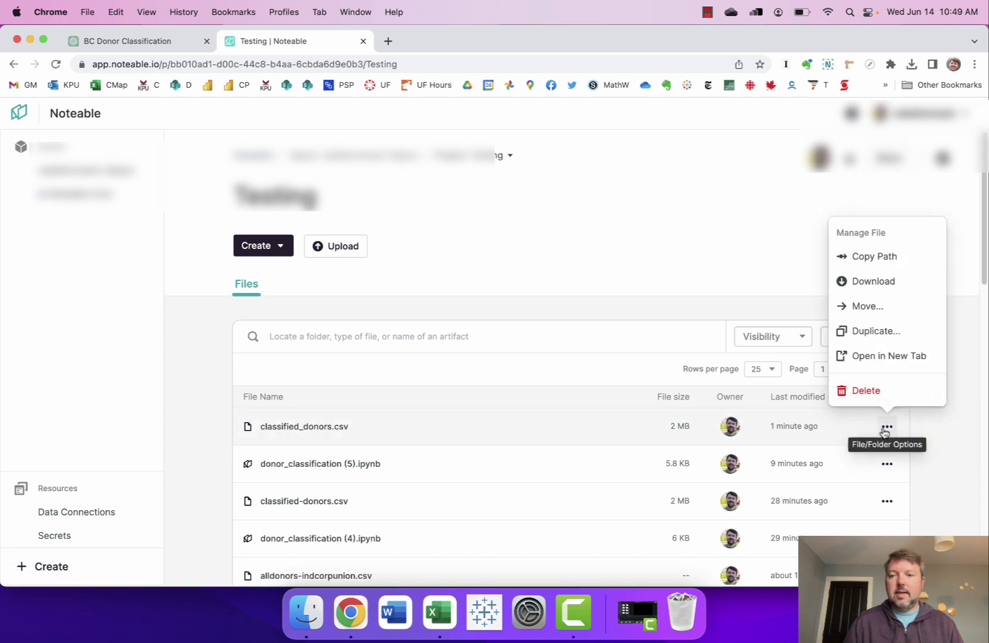
click(862, 280)
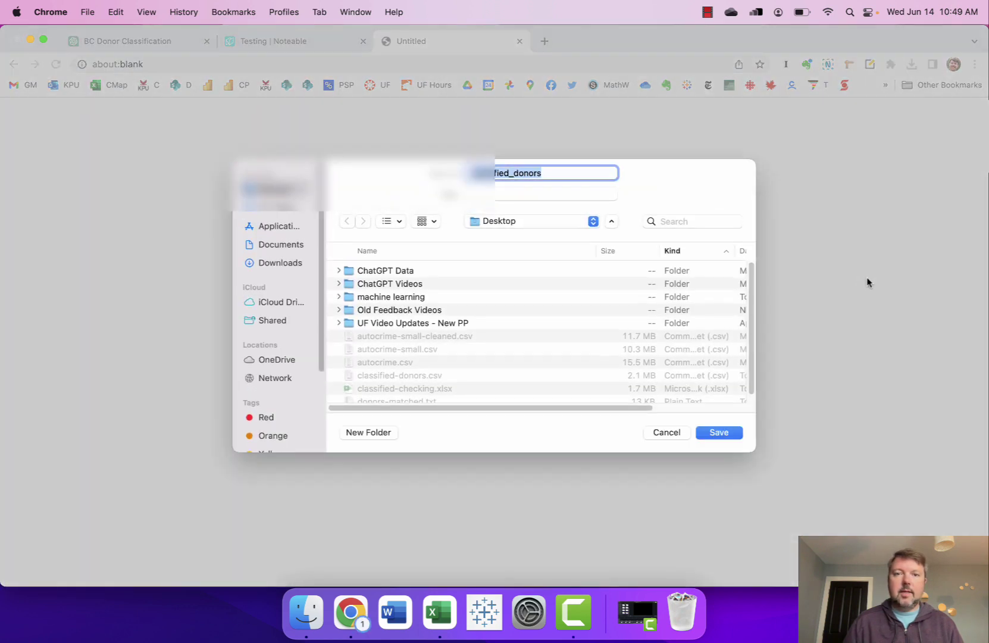
click(720, 433)
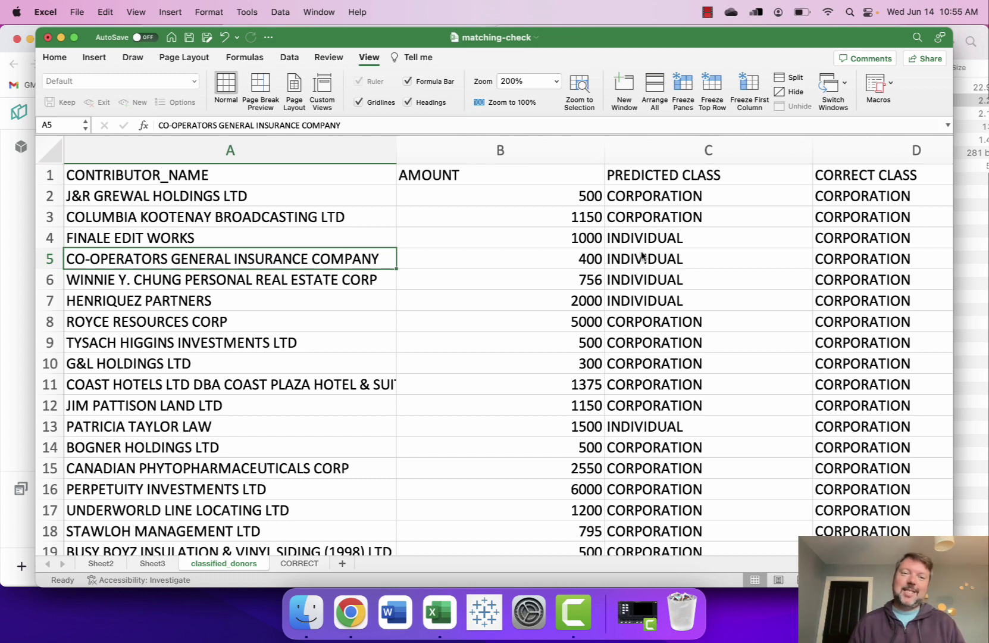
click(306, 611)
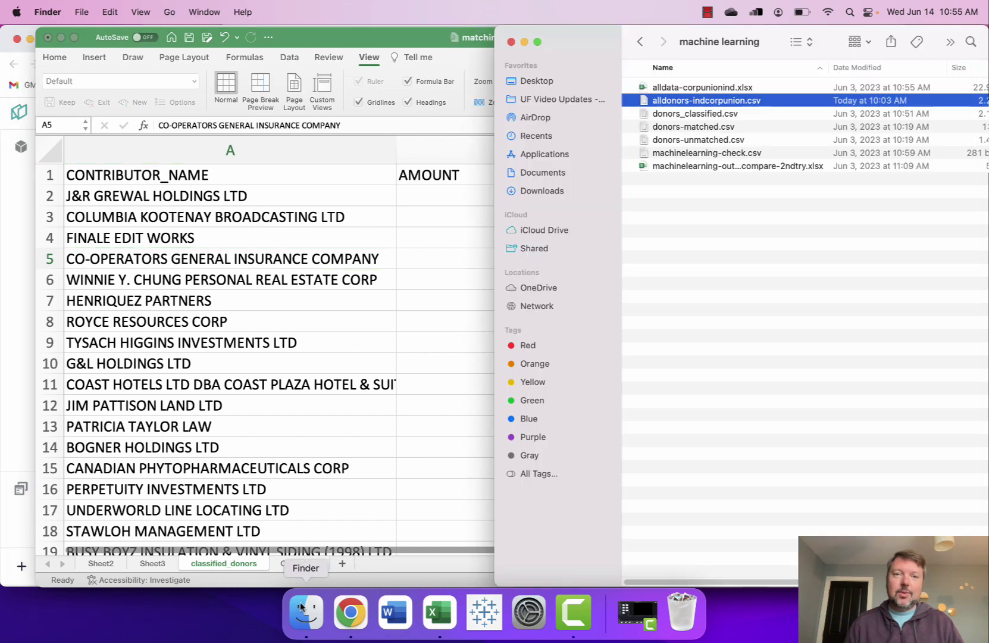
click(573, 87)
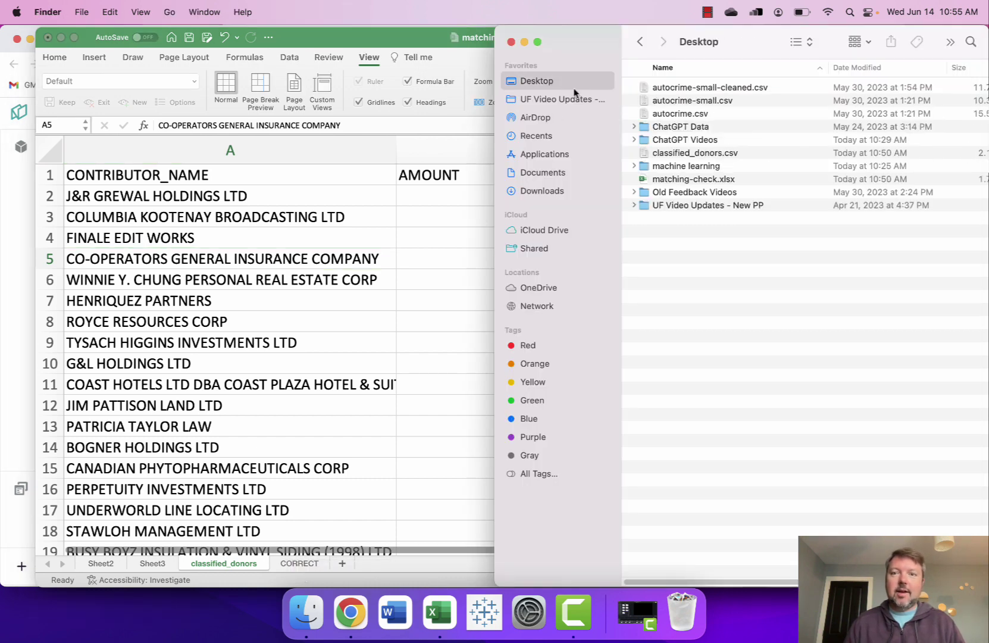
double_click(712, 154)
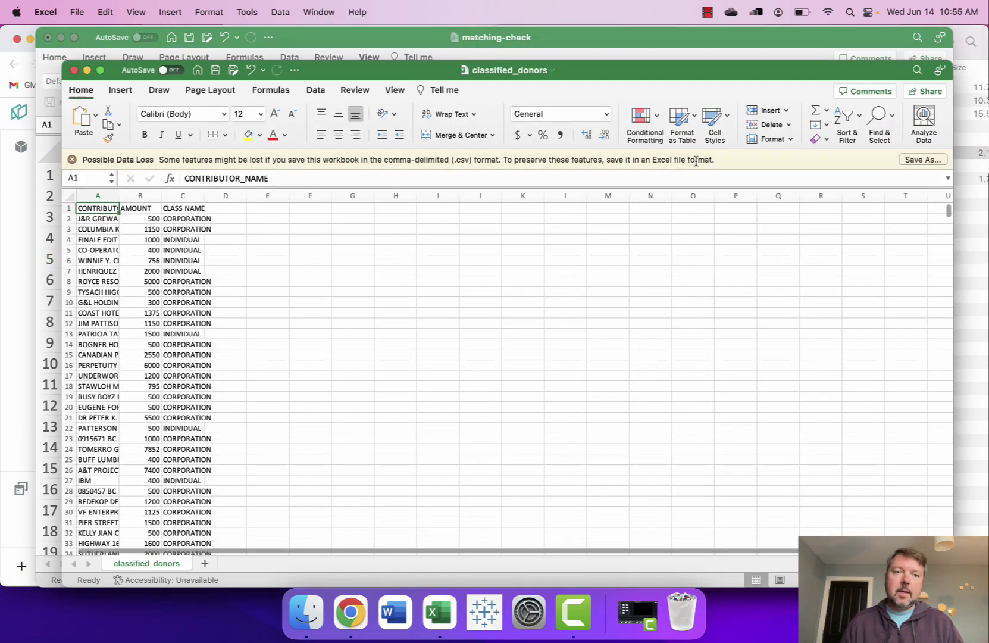
click(394, 90)
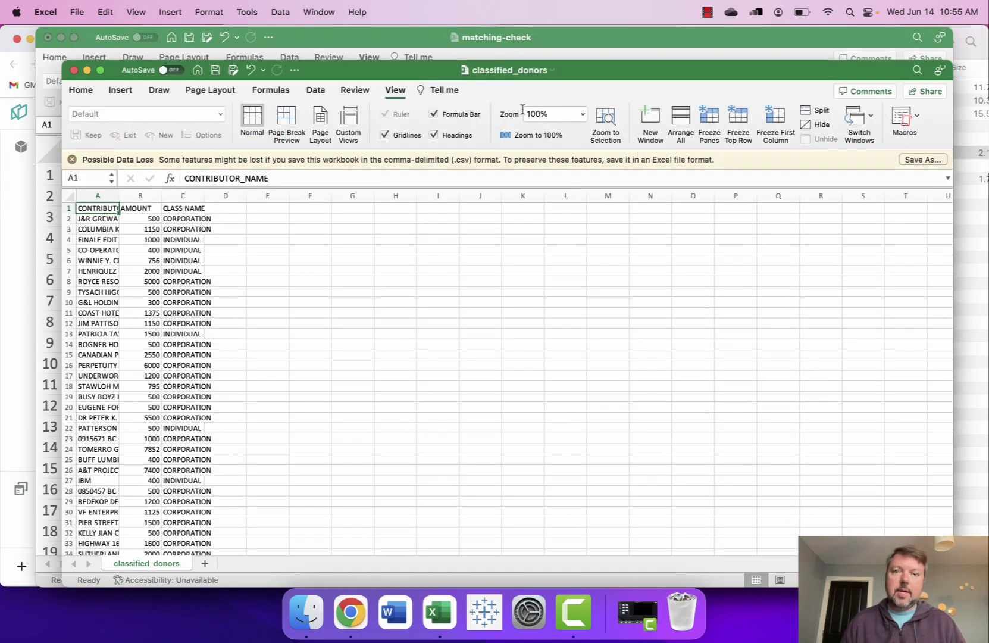
click(581, 114)
click(571, 141)
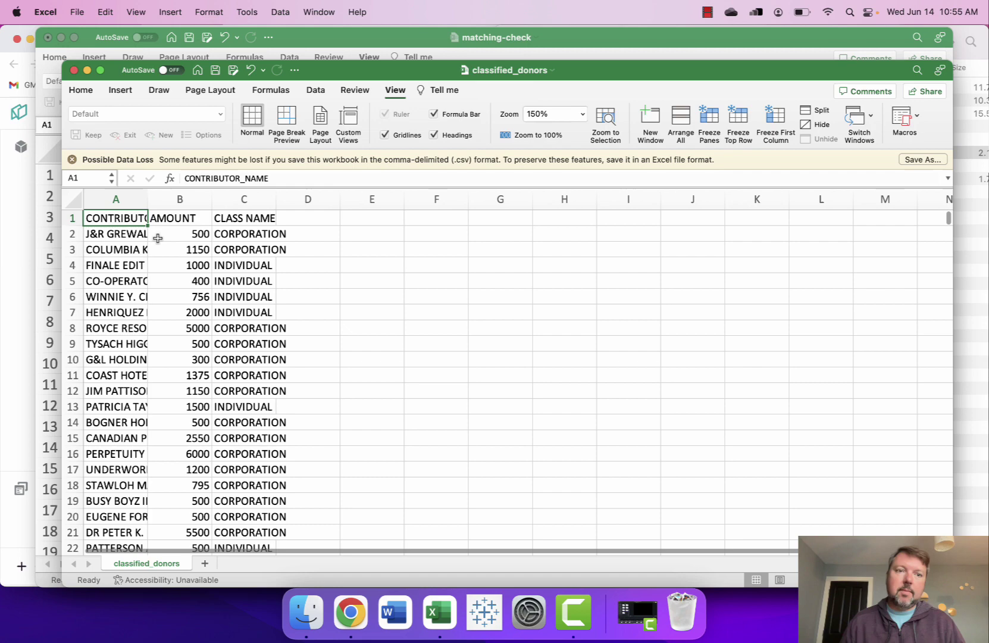
drag(152, 200, 253, 203)
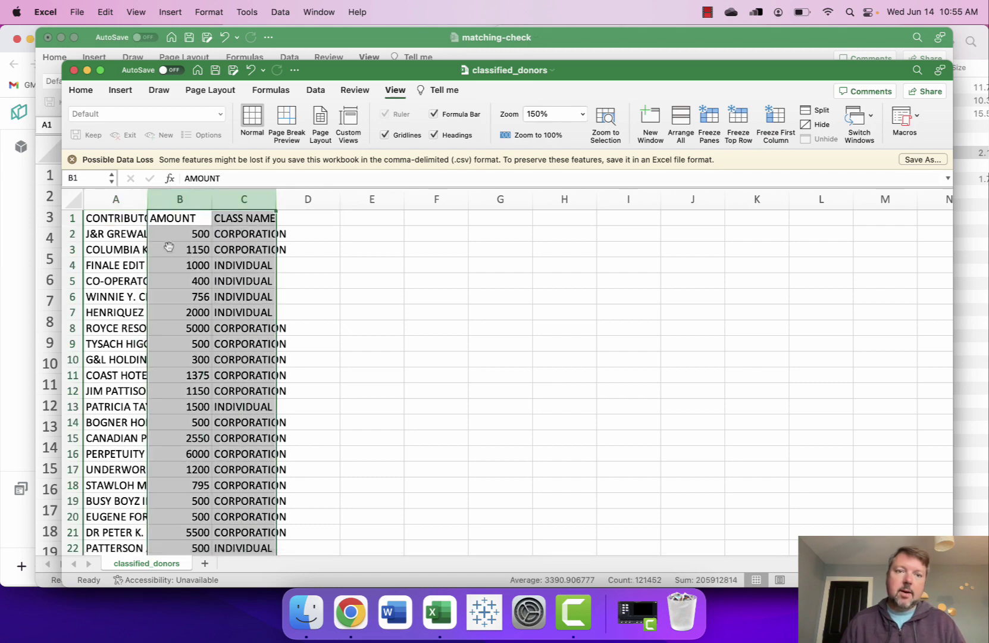
click(259, 241)
key(ctrl+Down)
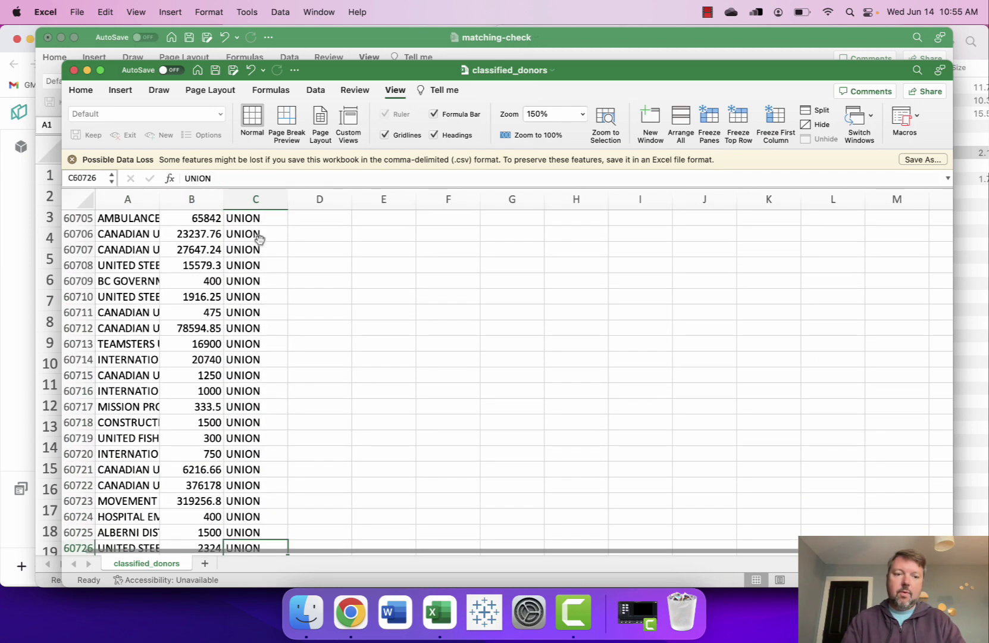
key(ctrl+Up)
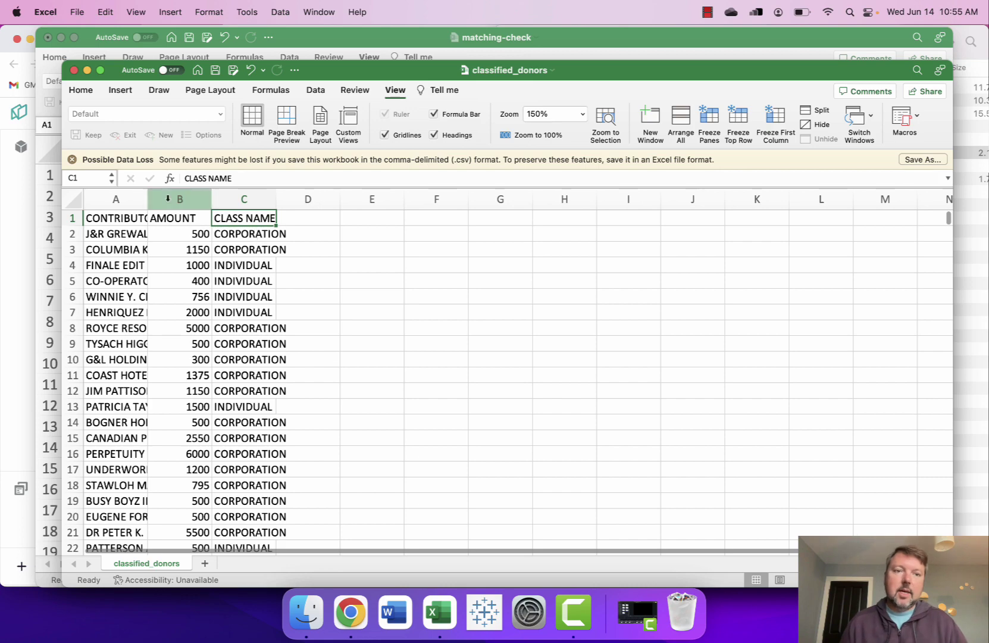
drag(148, 199, 289, 199)
click(74, 69)
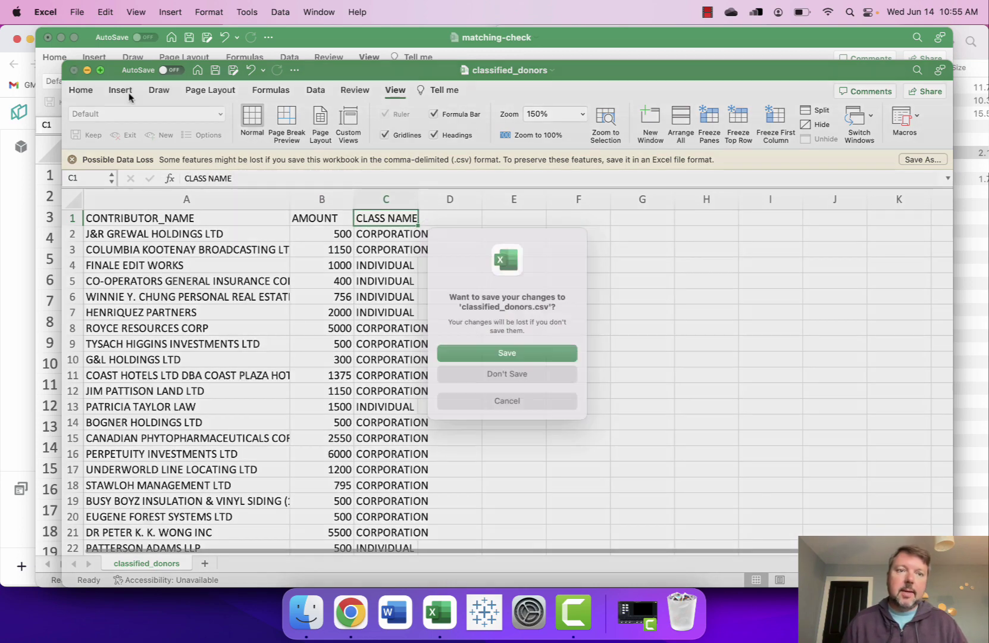
click(500, 376)
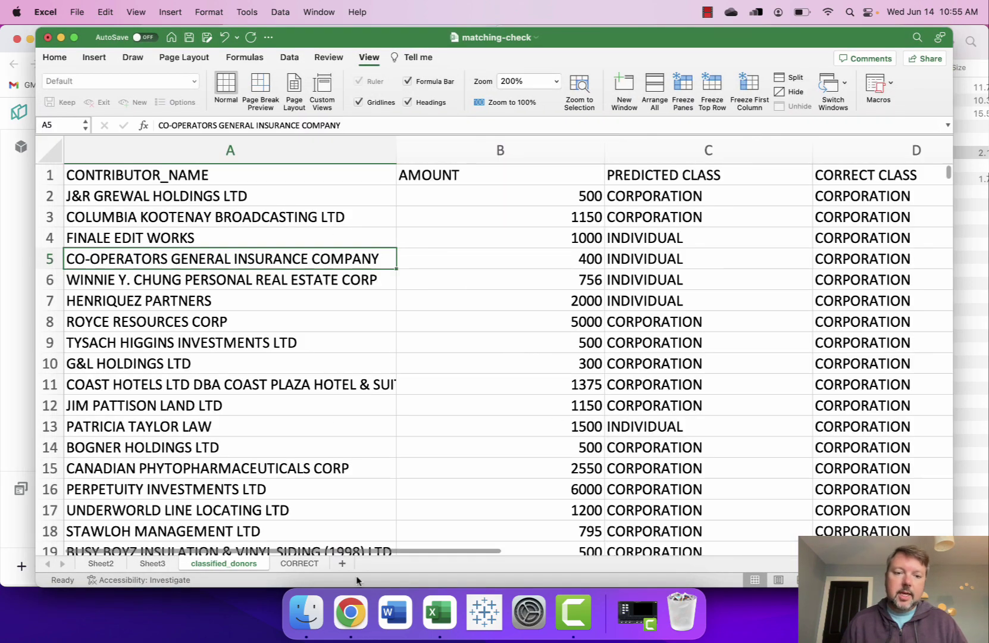
Step: Widen column C on CORRECT, then select PREDICTED and CORRECT CLASS columns on classified_donors
click(294, 563)
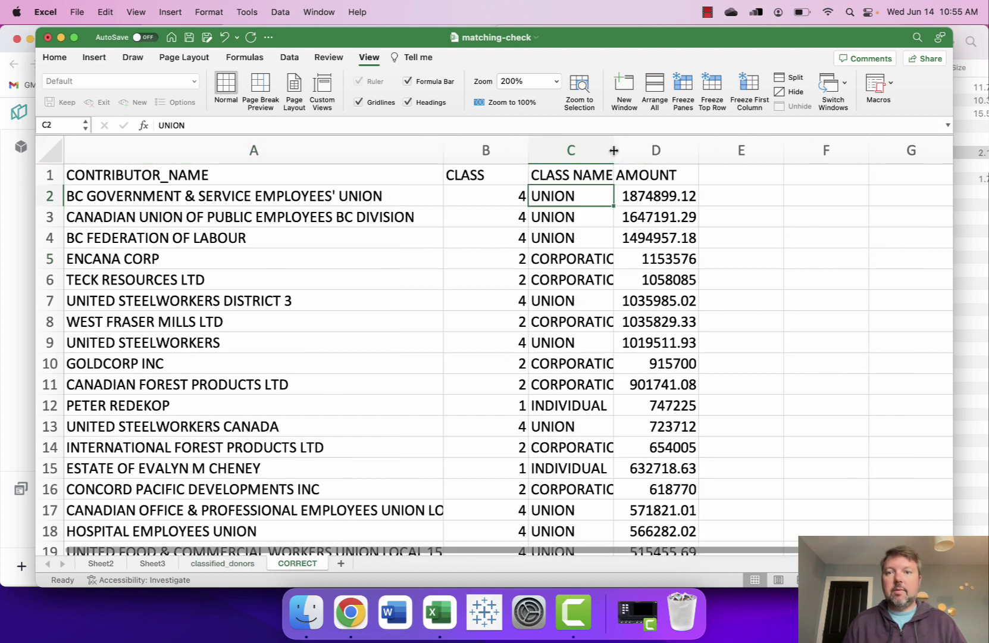
drag(613, 150, 639, 150)
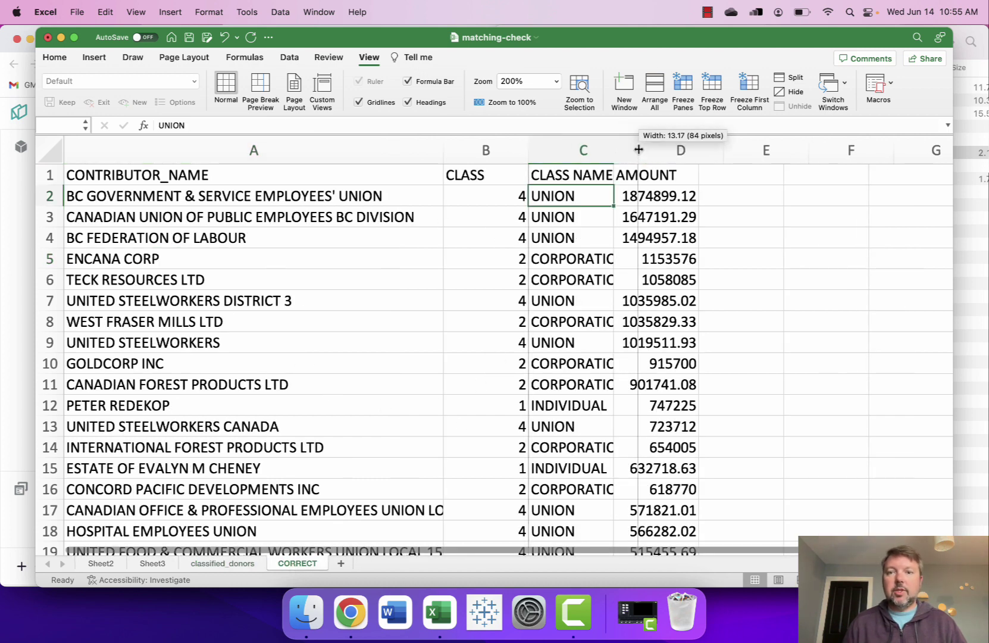
click(236, 565)
click(708, 154)
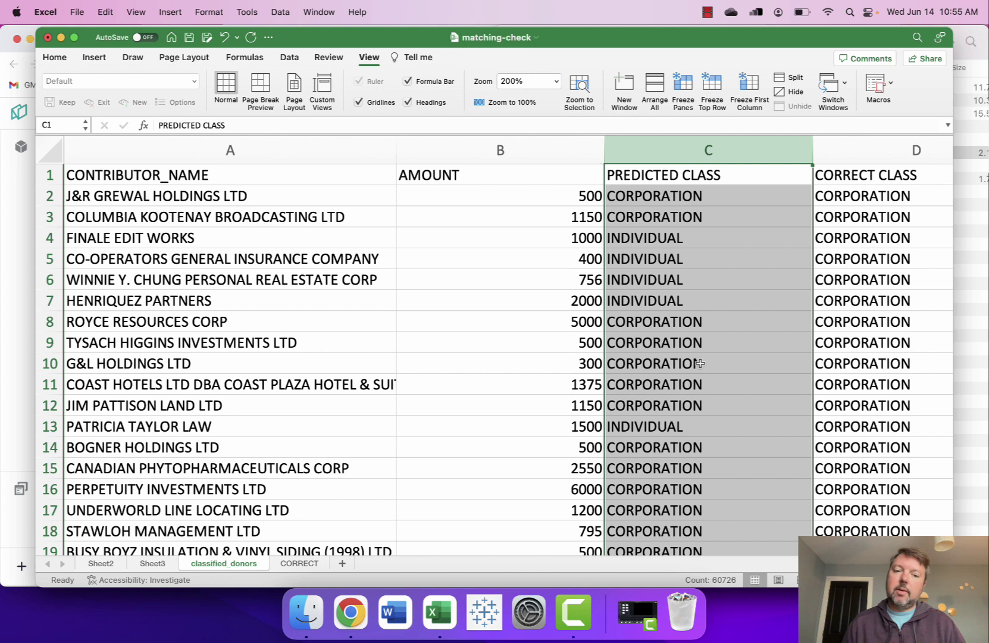
click(863, 140)
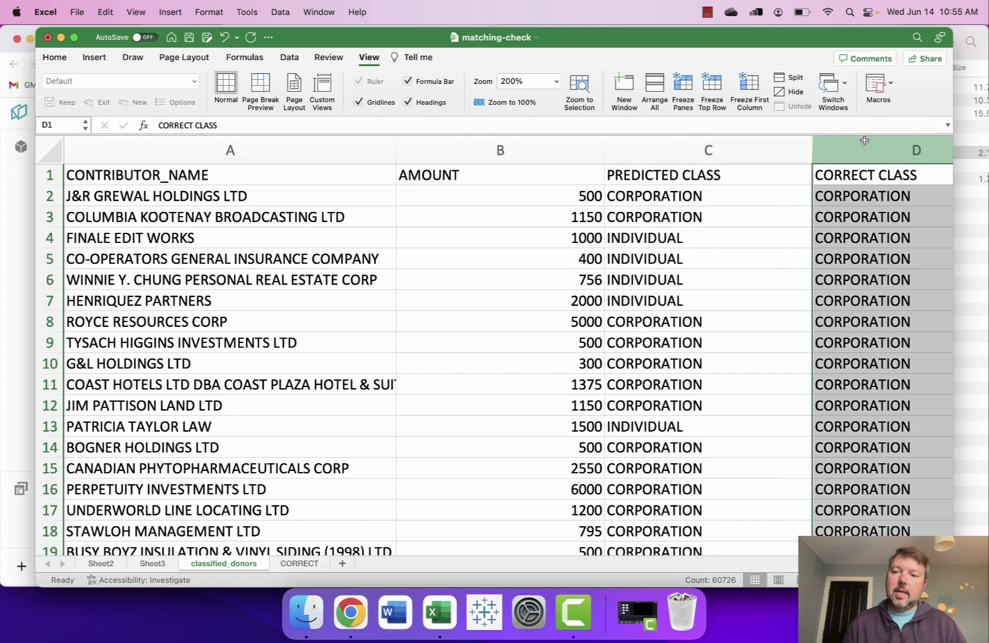
drag(777, 425, 829, 420)
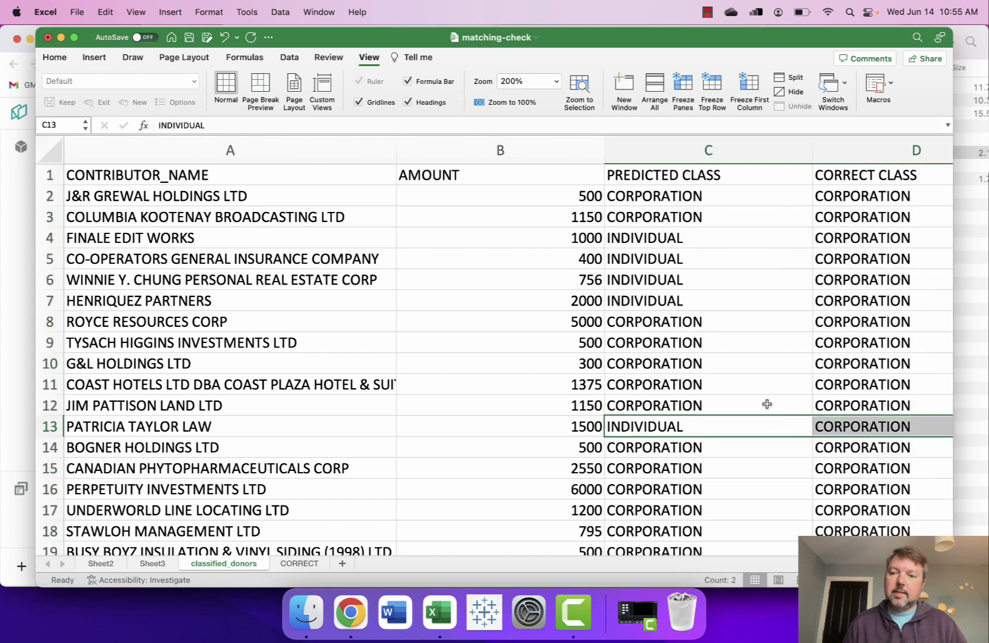
Step: Show Sheet2's pivot table of PREDICTED CLASS counts by class, totalling 60714
click(99, 564)
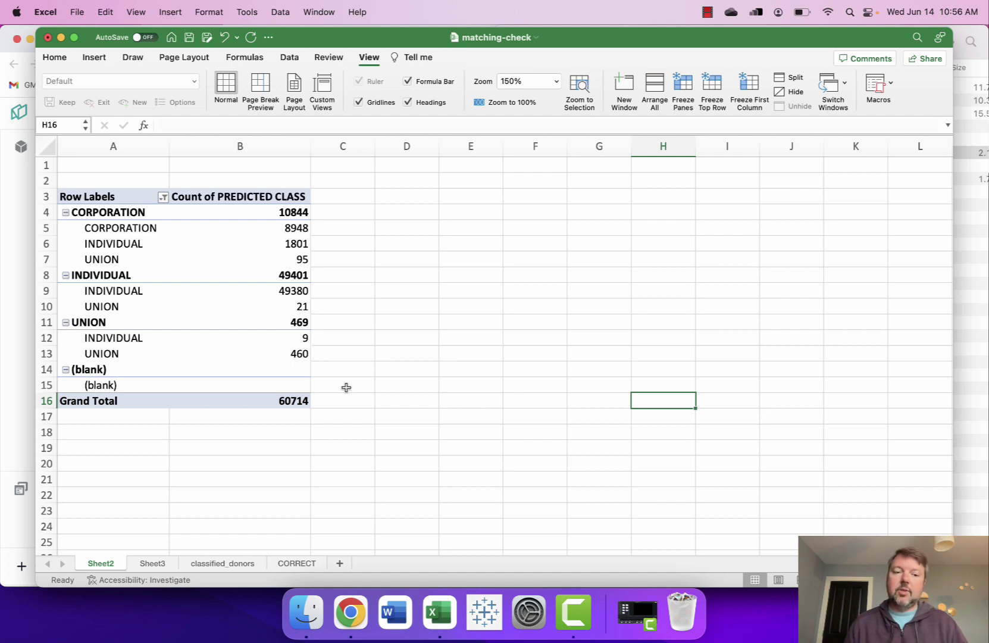
Step: On Sheet3, review the corporation, union and individual accuracy formulas and the count of 21
click(157, 563)
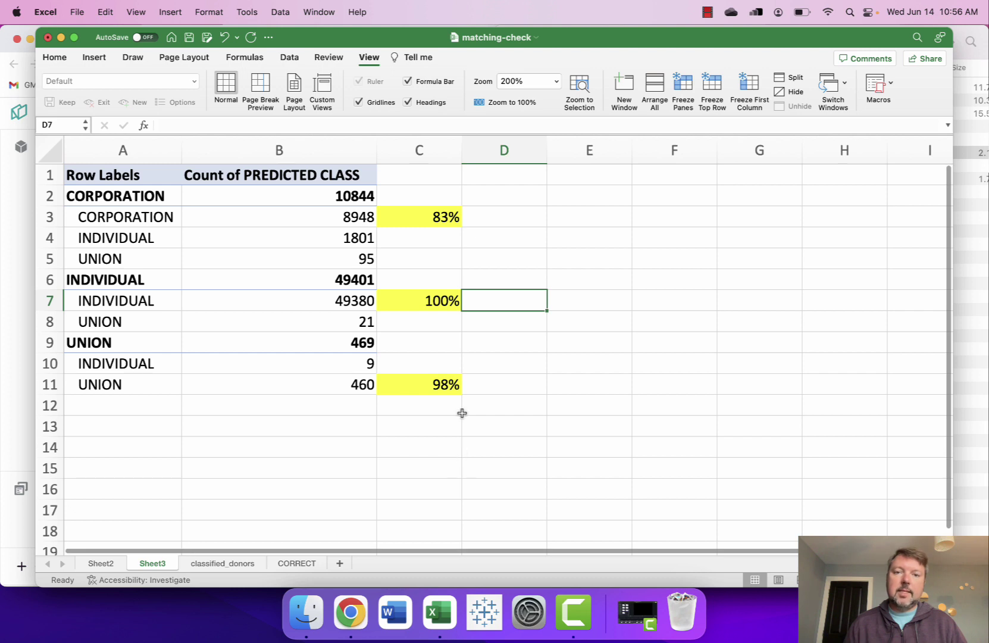
click(456, 229)
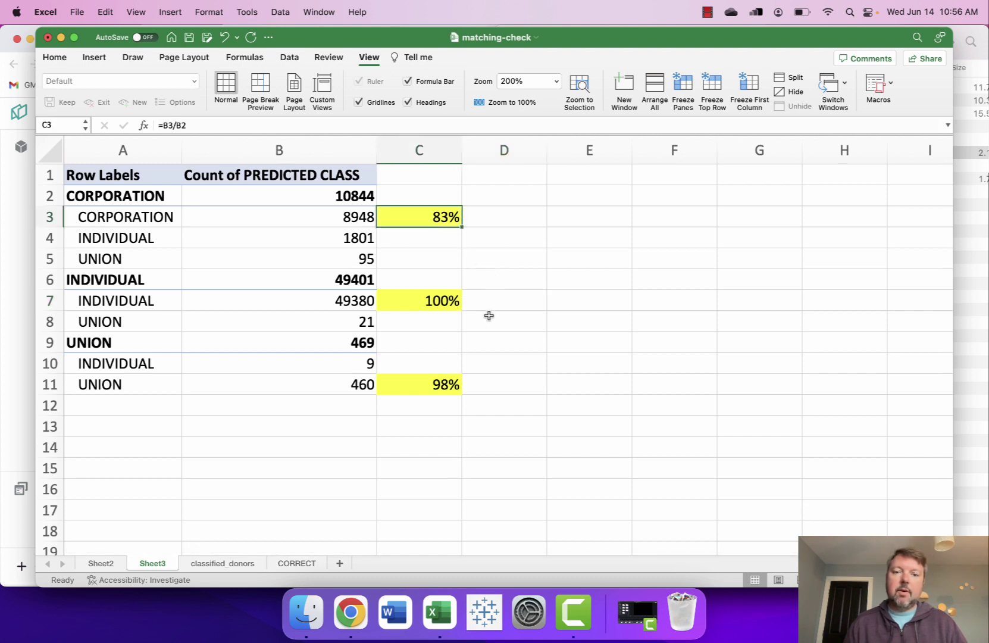
click(454, 386)
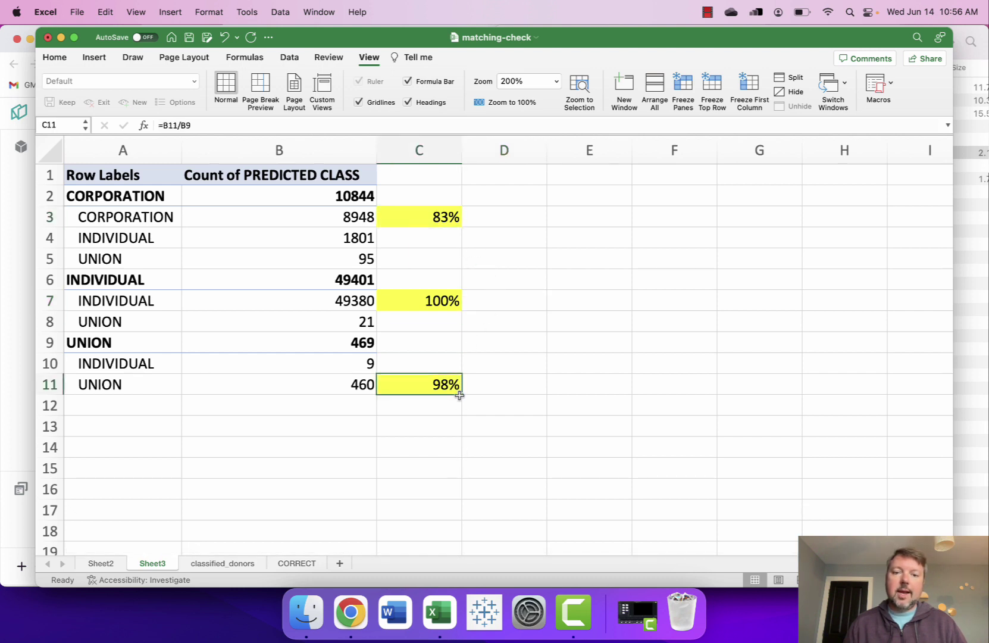
click(452, 303)
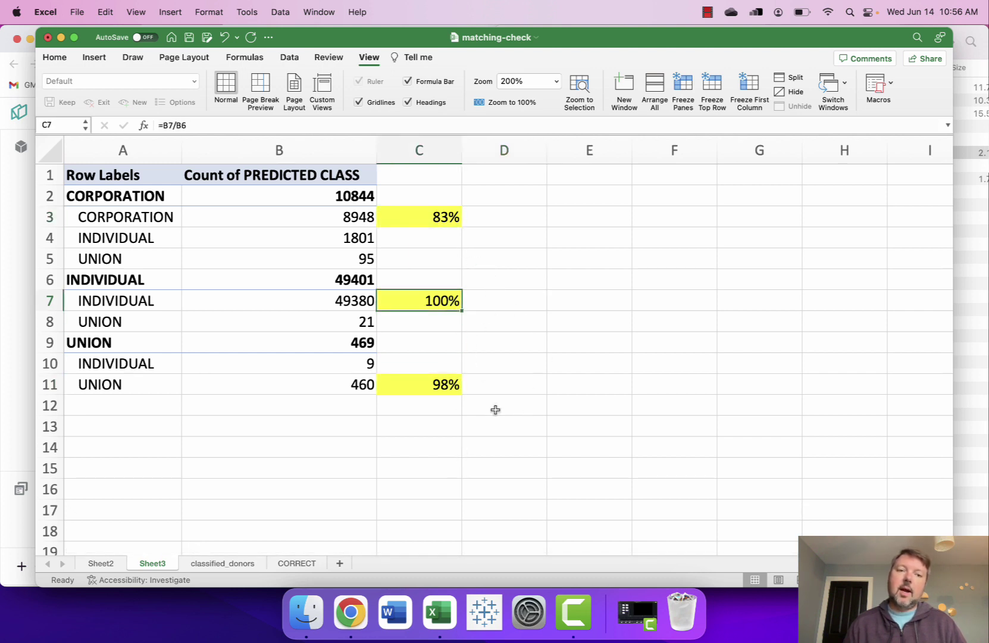
click(353, 321)
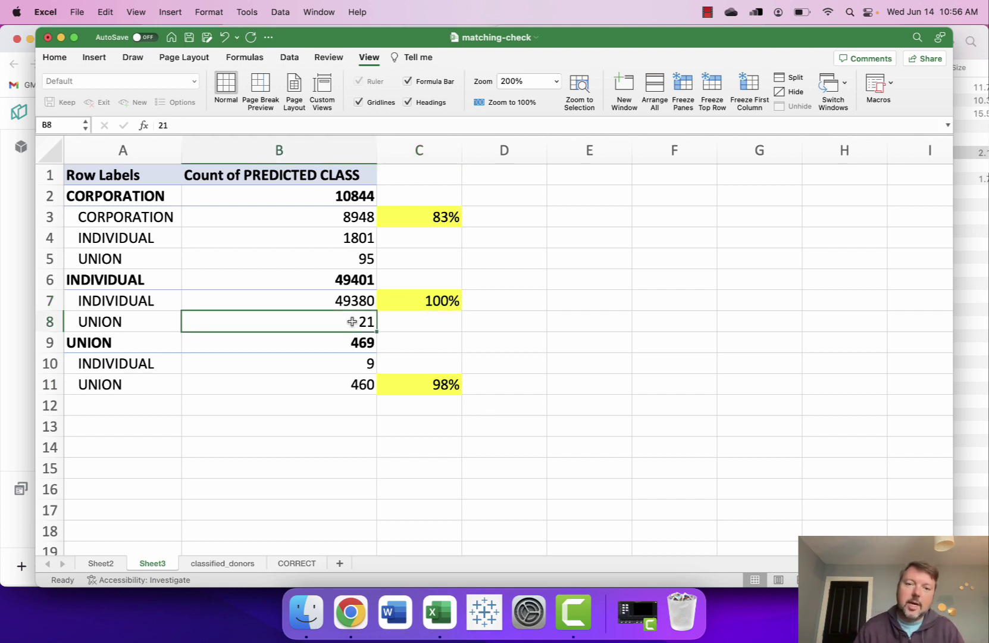
Step: Format the individual accuracy in C7 as a three-decimal percentage (99.957%)
right_click(431, 301)
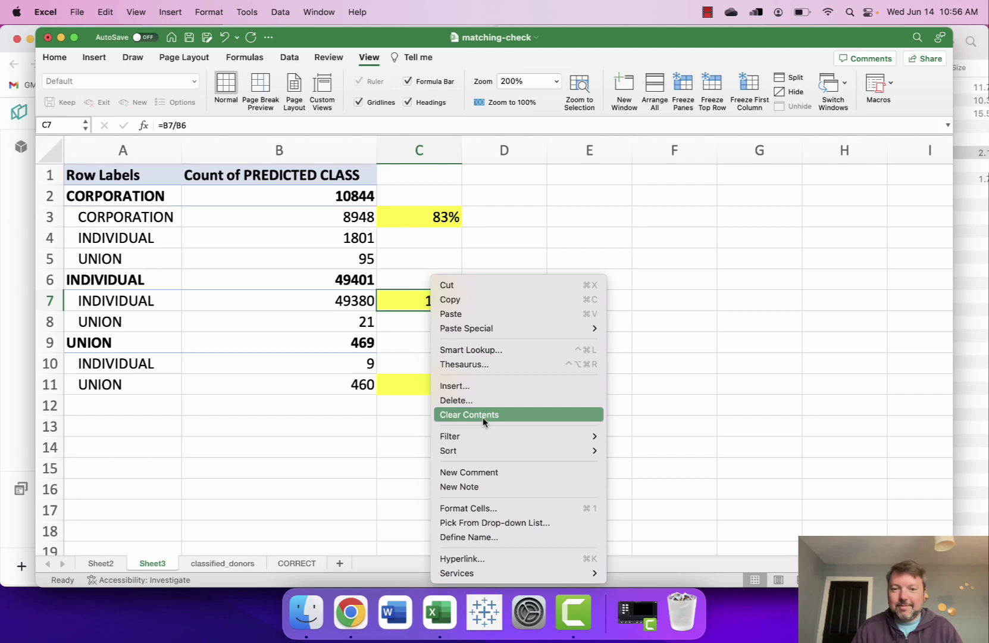
click(523, 509)
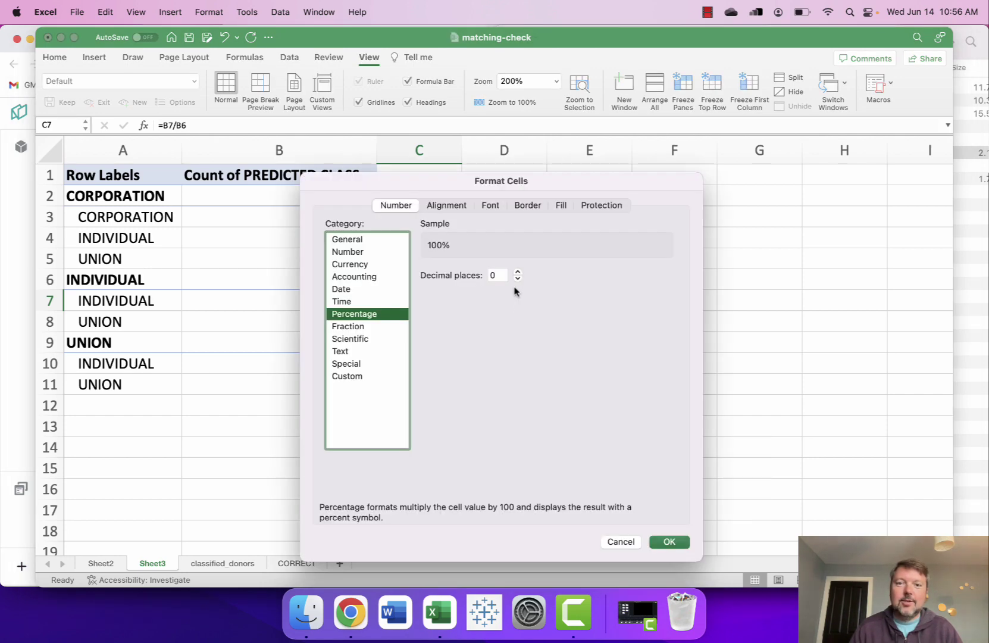
click(518, 271)
click(518, 271)
click(518, 272)
click(668, 541)
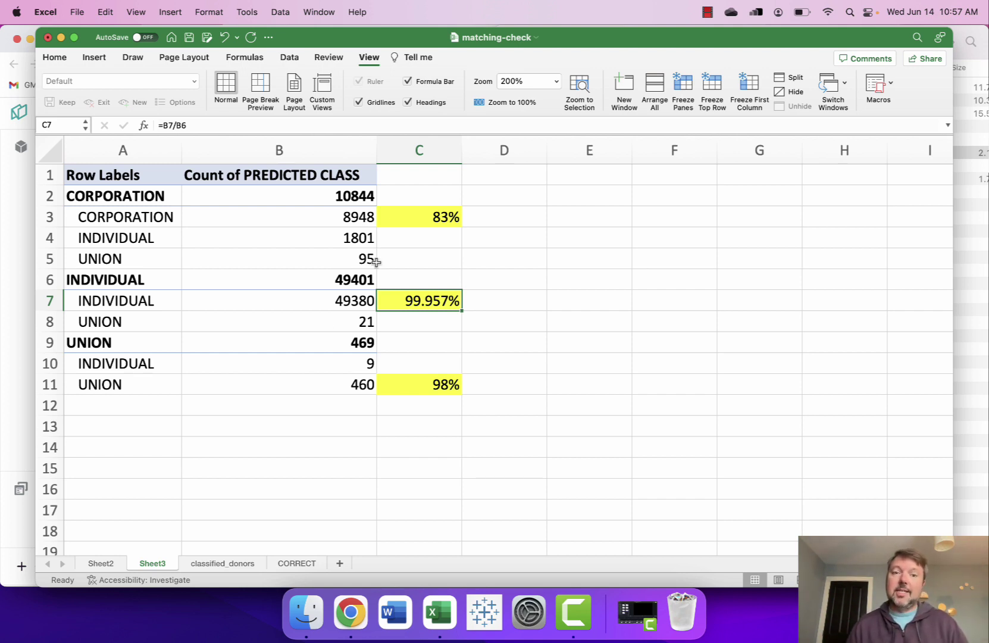
Step: Drill into the pivot count of 21 and widen column A to show full donor names
click(98, 562)
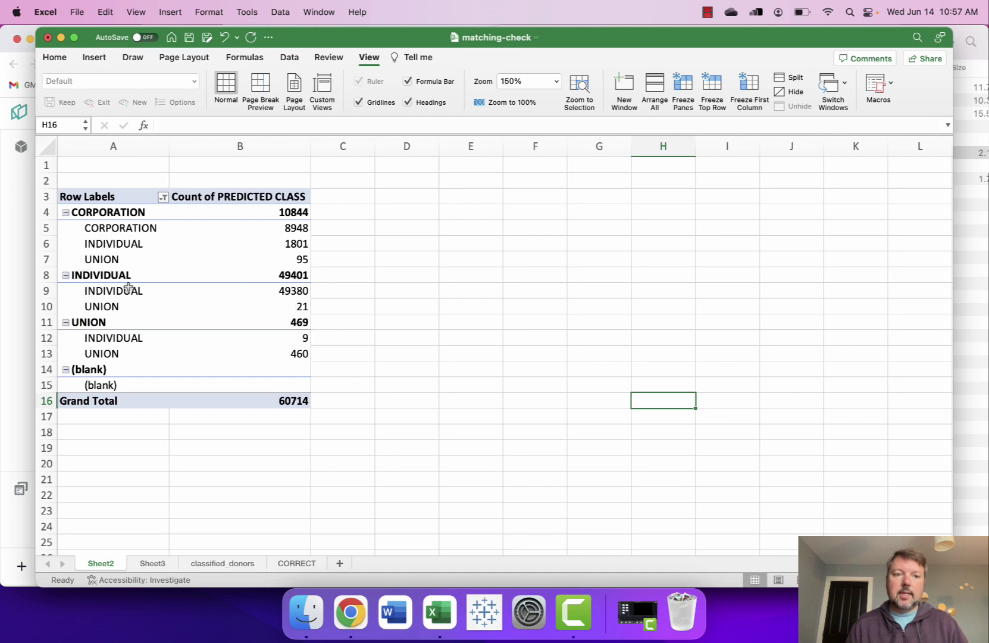
double_click(303, 308)
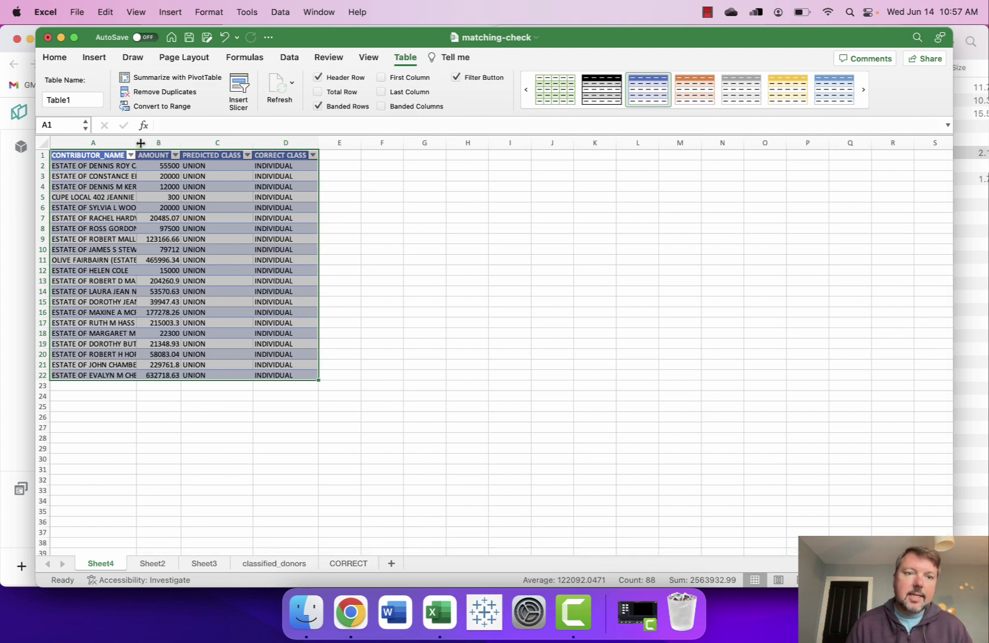
drag(137, 144, 264, 143)
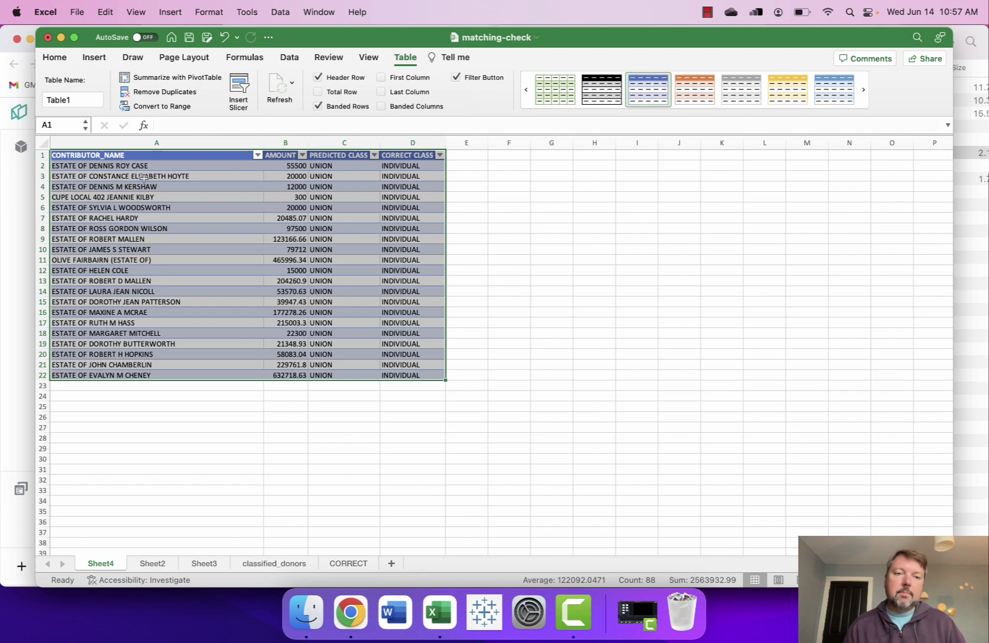
Step: Zoom the drill-down sheet to 150%, then go back to the Sheet2 pivot table
click(369, 60)
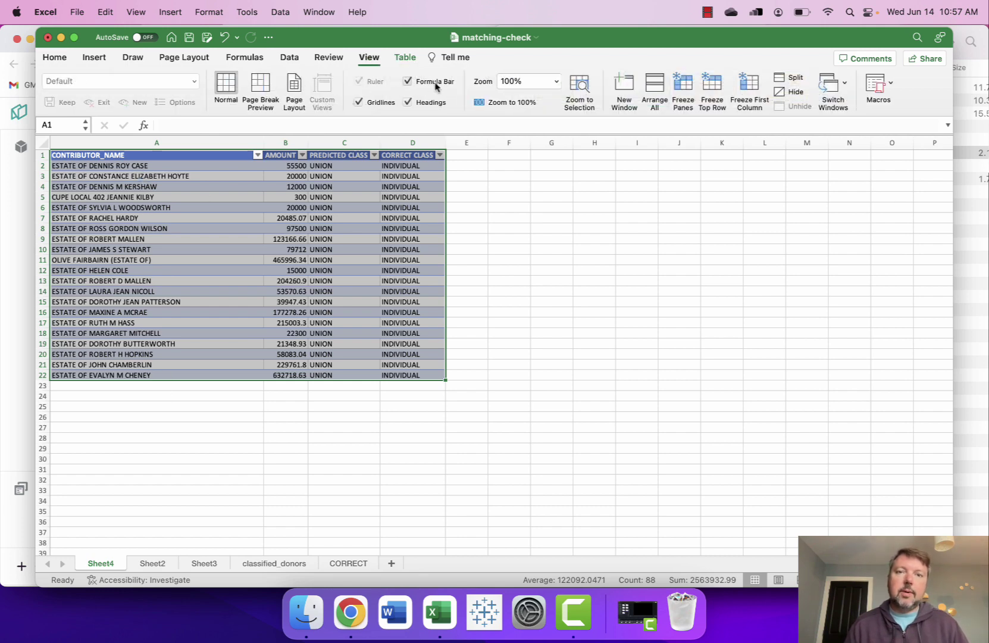
click(556, 82)
click(548, 111)
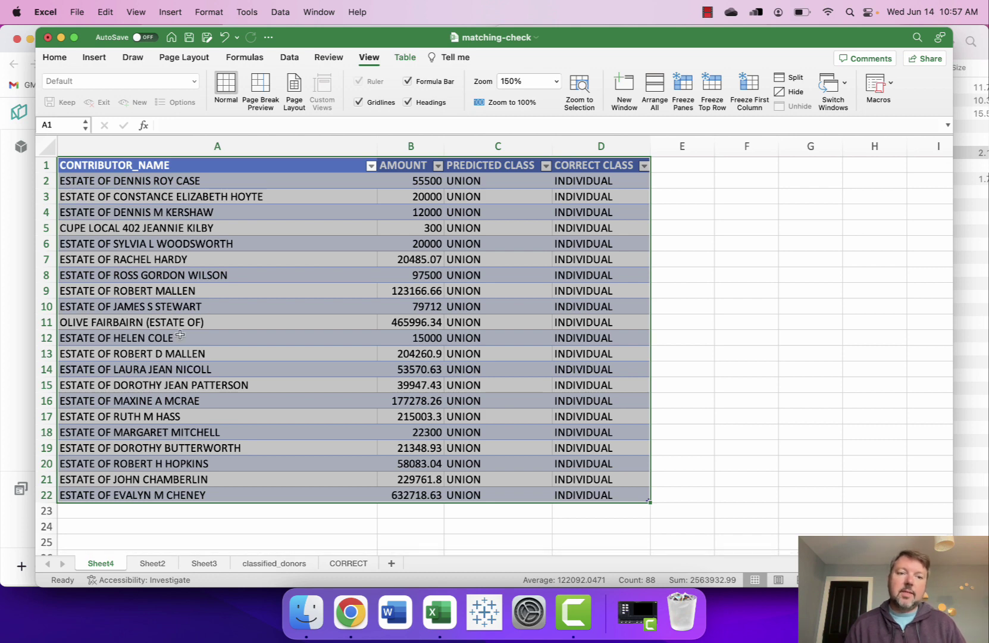
click(163, 567)
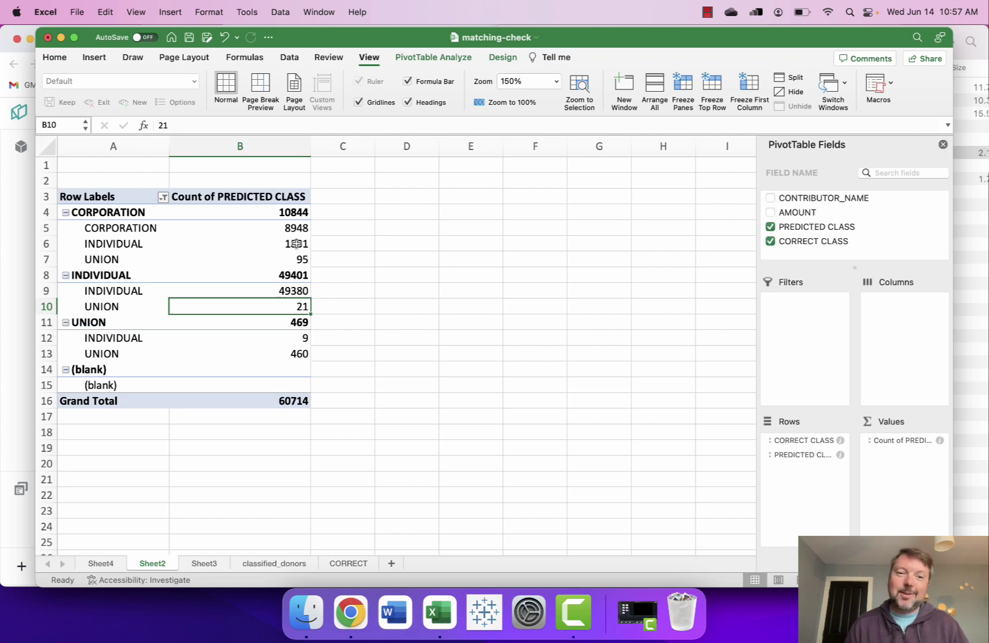
Step: Drill into the 1801 count, widen column A for full names, and zoom to 150%
double_click(296, 243)
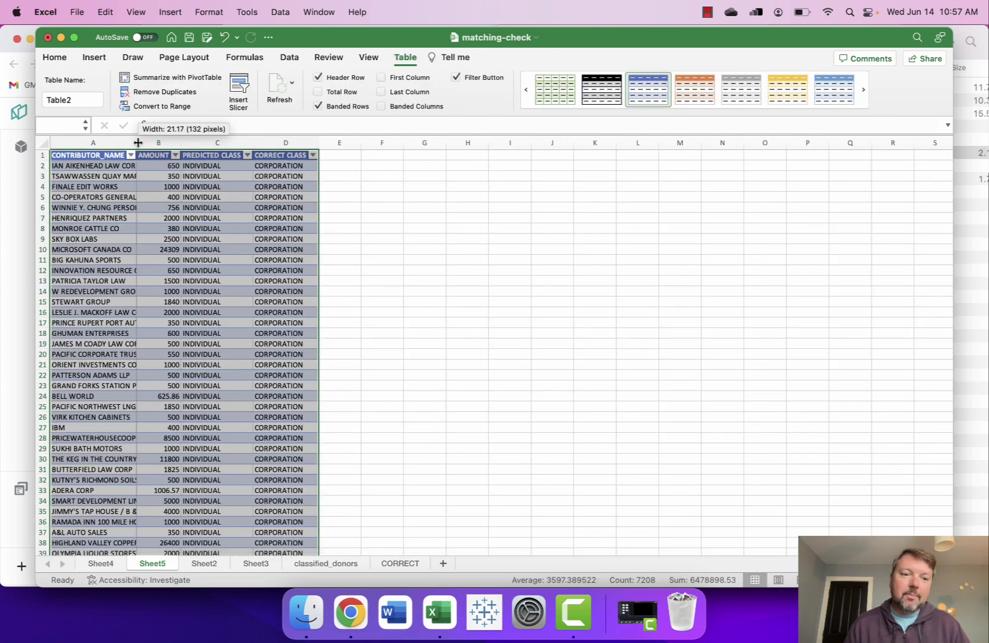
drag(137, 142, 261, 142)
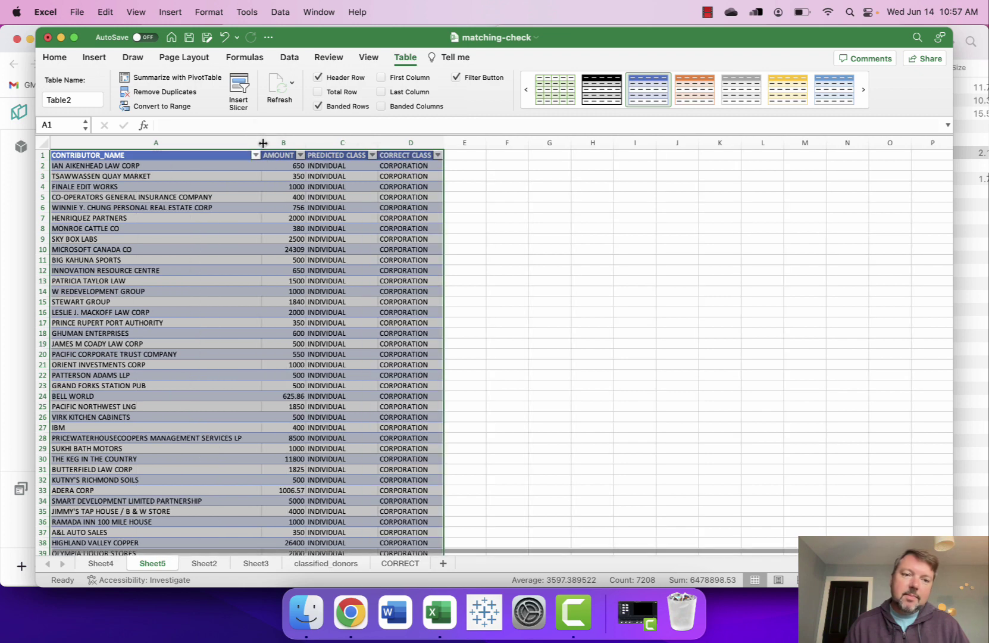
click(99, 341)
click(369, 57)
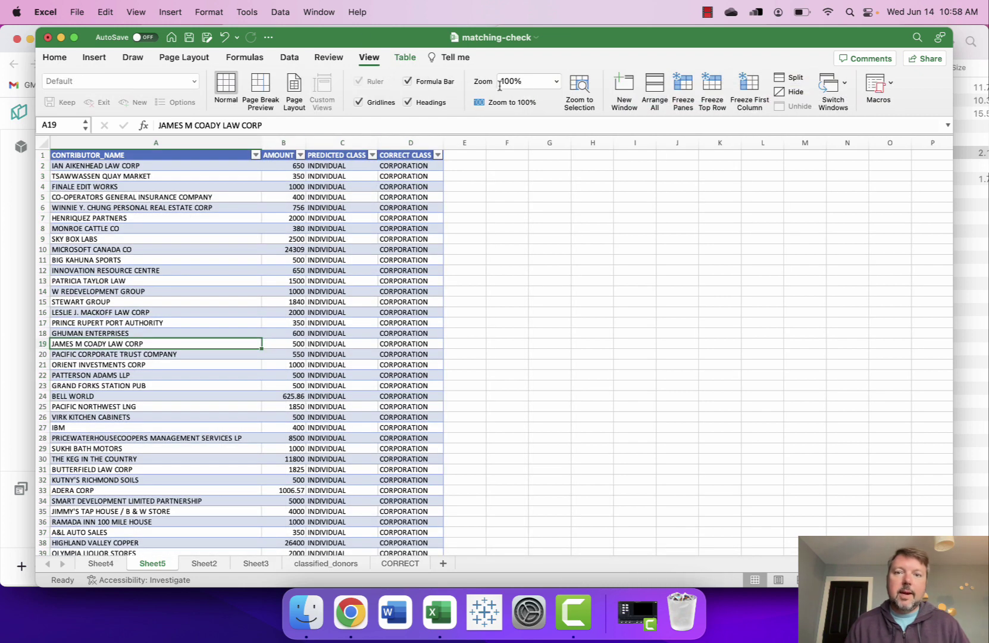
click(556, 81)
click(535, 108)
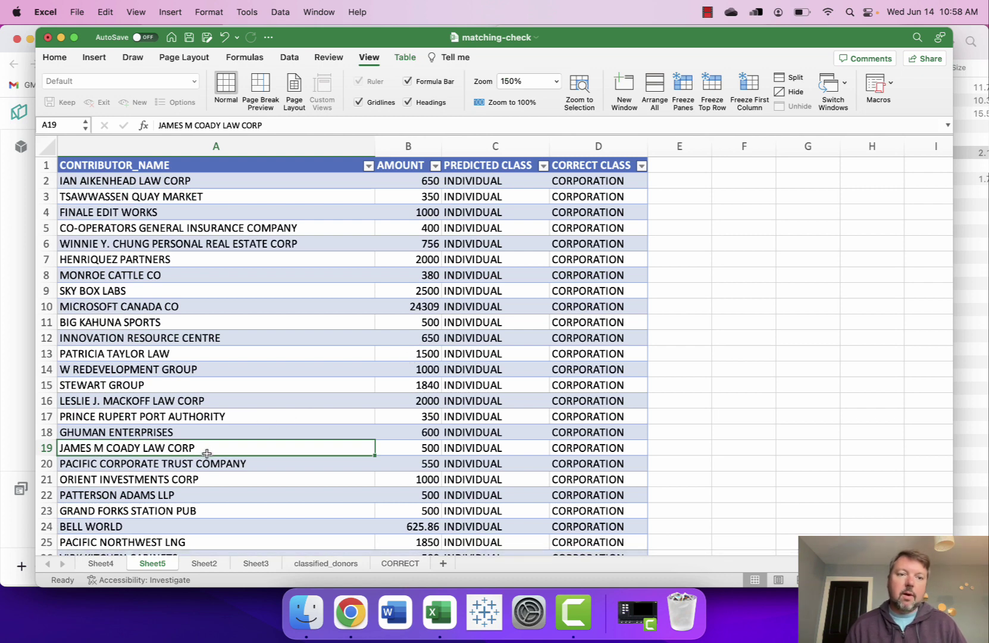
Step: Review misclassified law firm names, browse the other sheets, then switch to the ChatGPT conversation
click(98, 354)
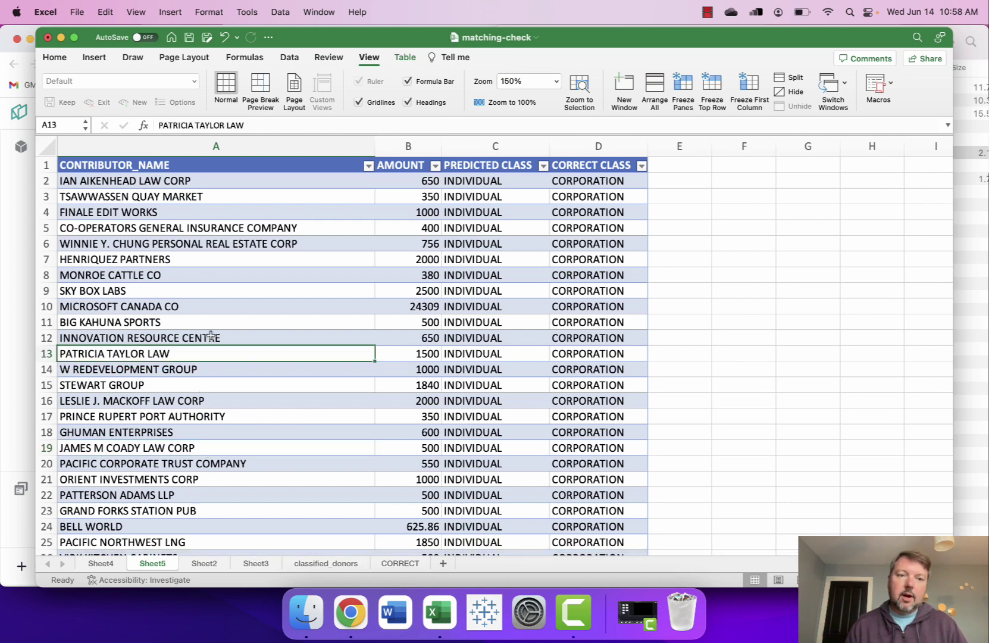
click(74, 324)
click(209, 340)
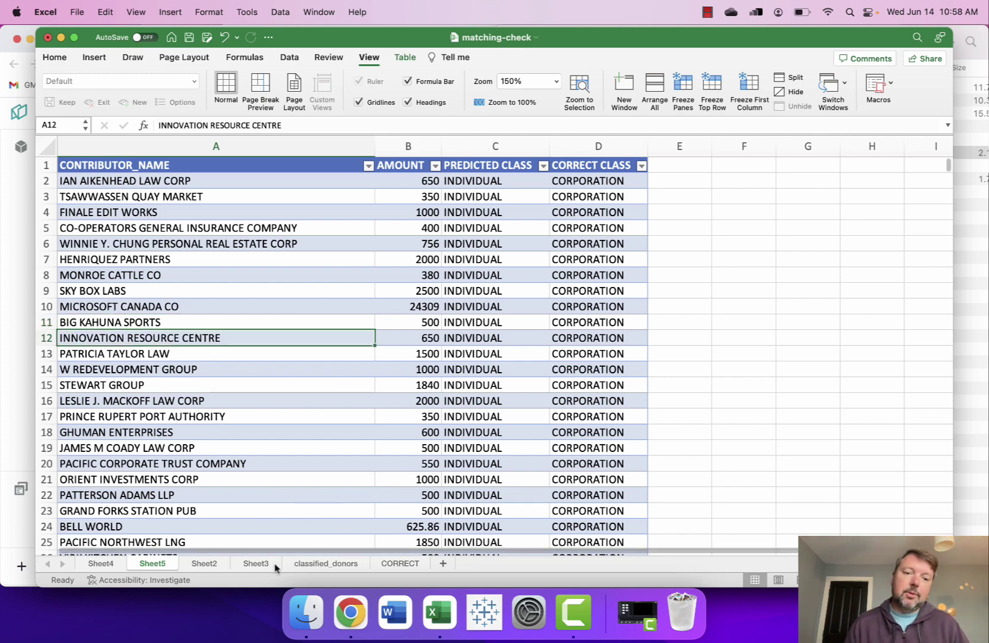
click(347, 564)
click(400, 562)
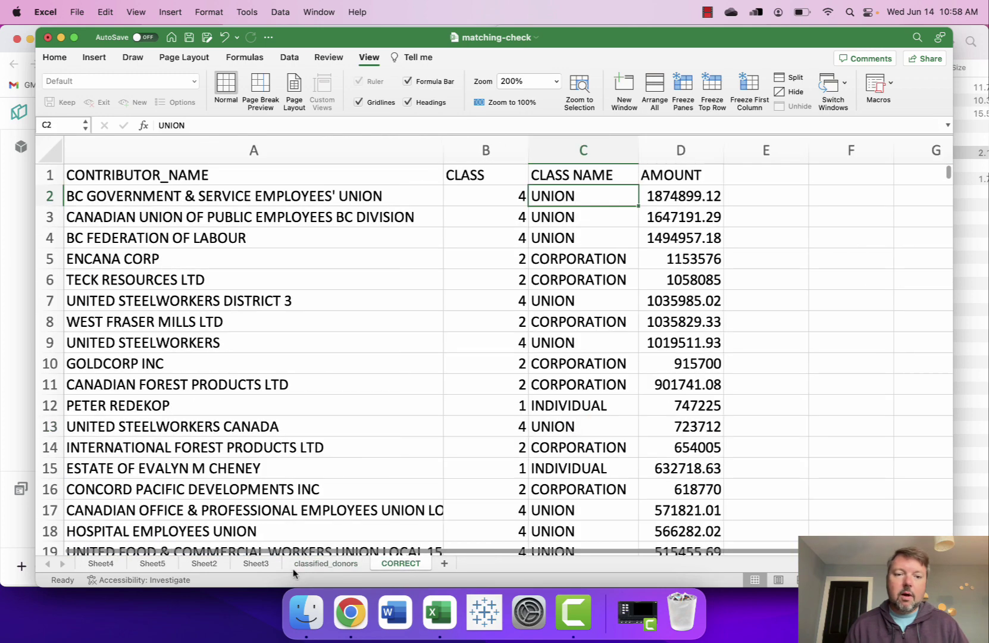
click(170, 565)
click(100, 564)
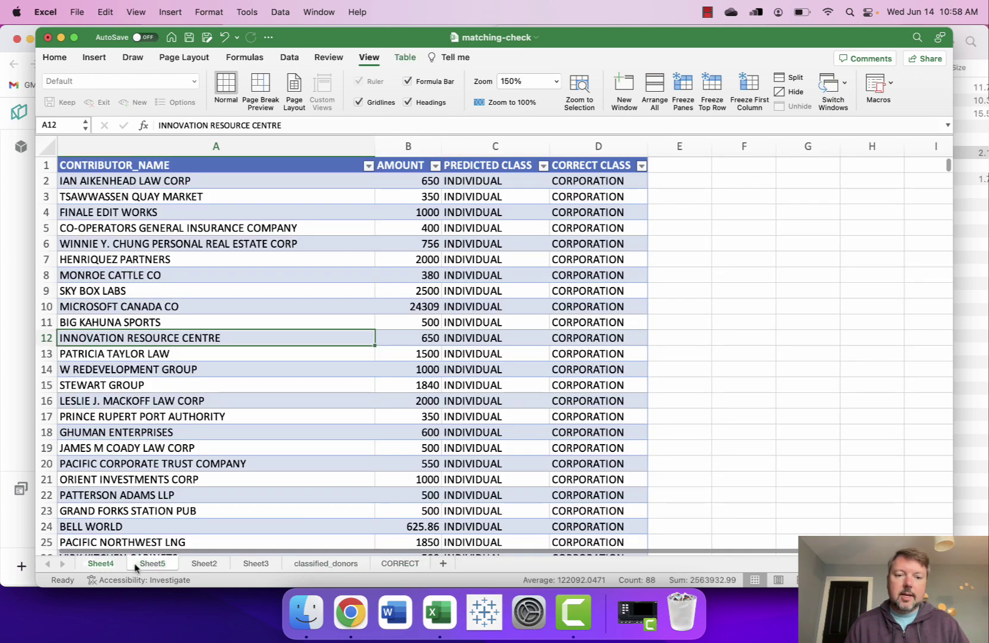
click(255, 563)
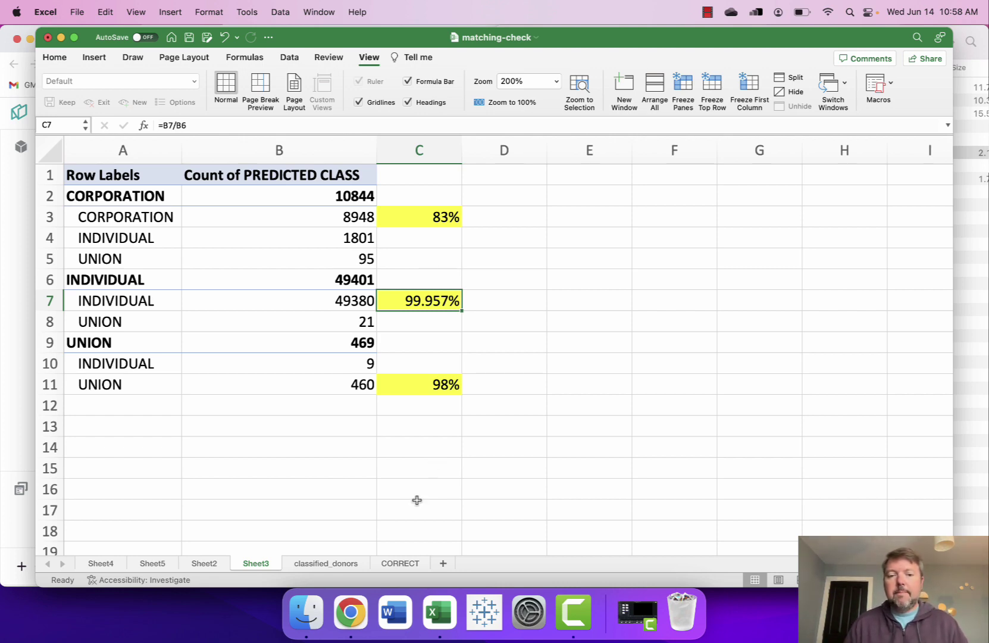
click(351, 613)
click(107, 34)
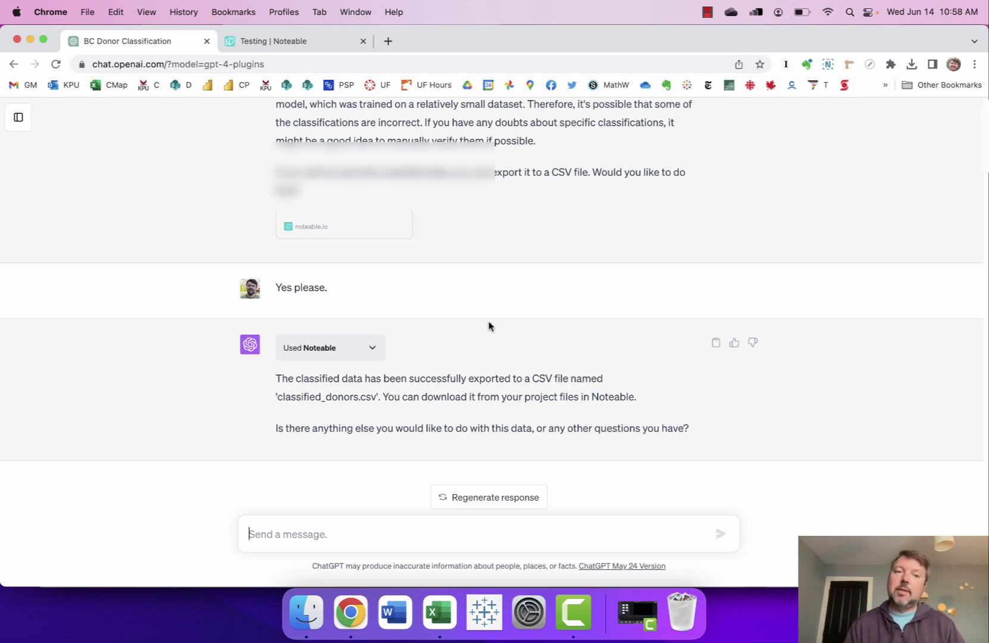
Step: Scroll through donor_classification (4).ipynb's TF-IDF and Random Forest code, then return to ChatGPT
click(296, 41)
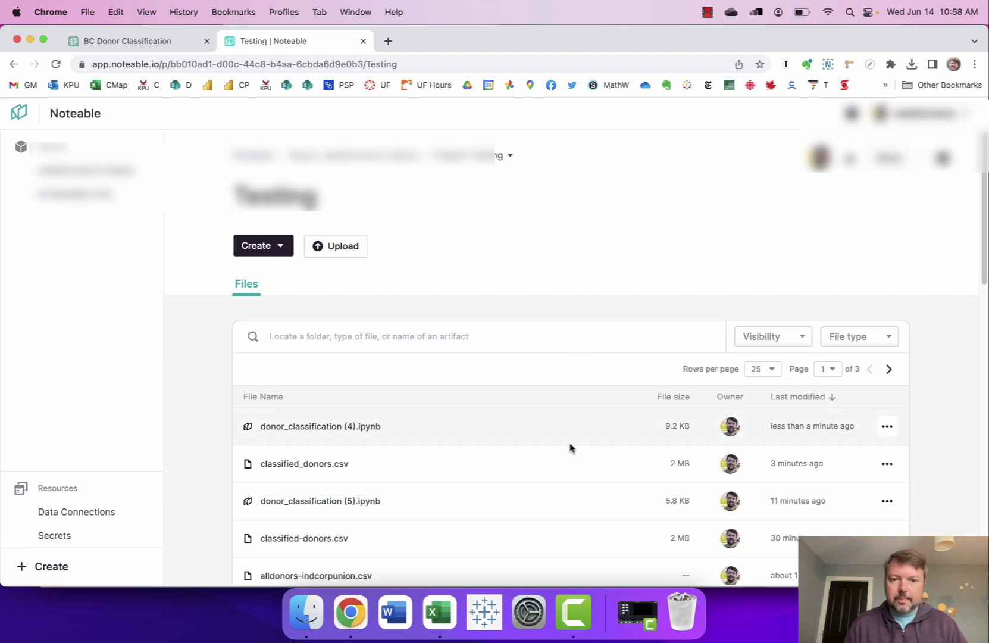
click(351, 427)
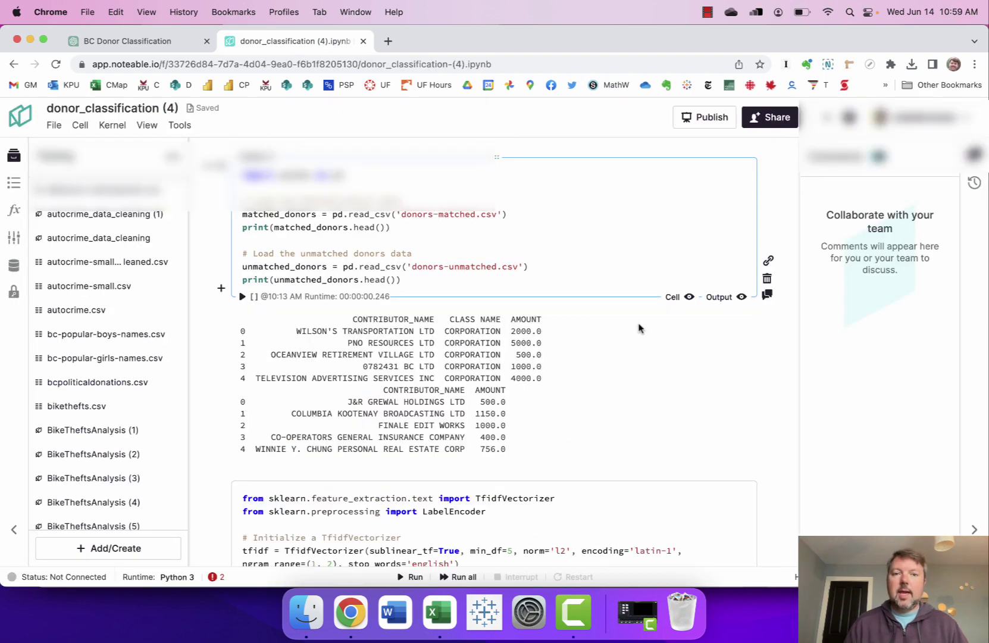
scroll(791, 453, down, 1)
scroll(791, 453, down, 5)
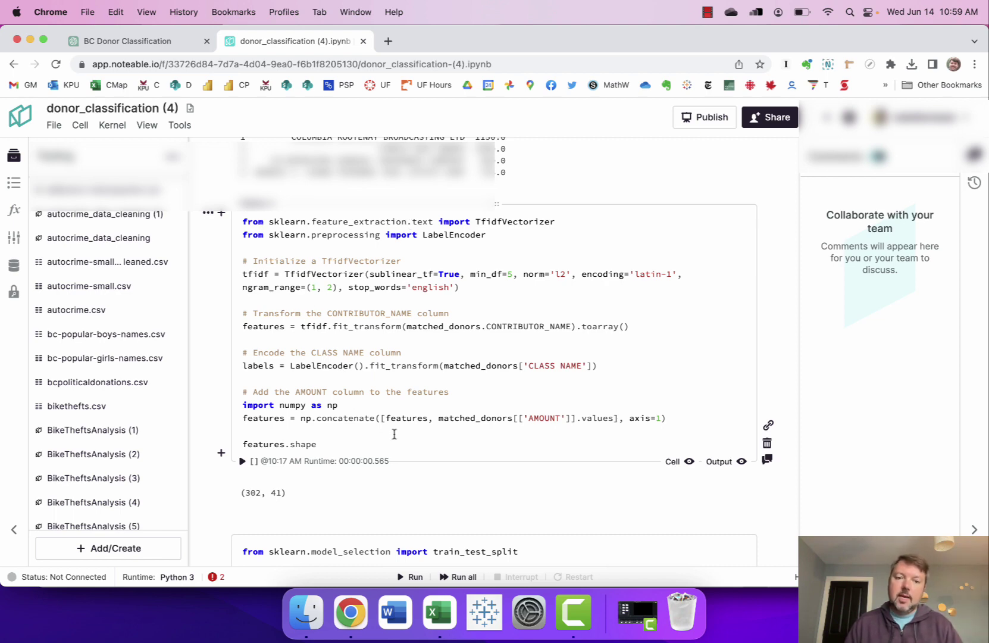
scroll(394, 434, down, 7)
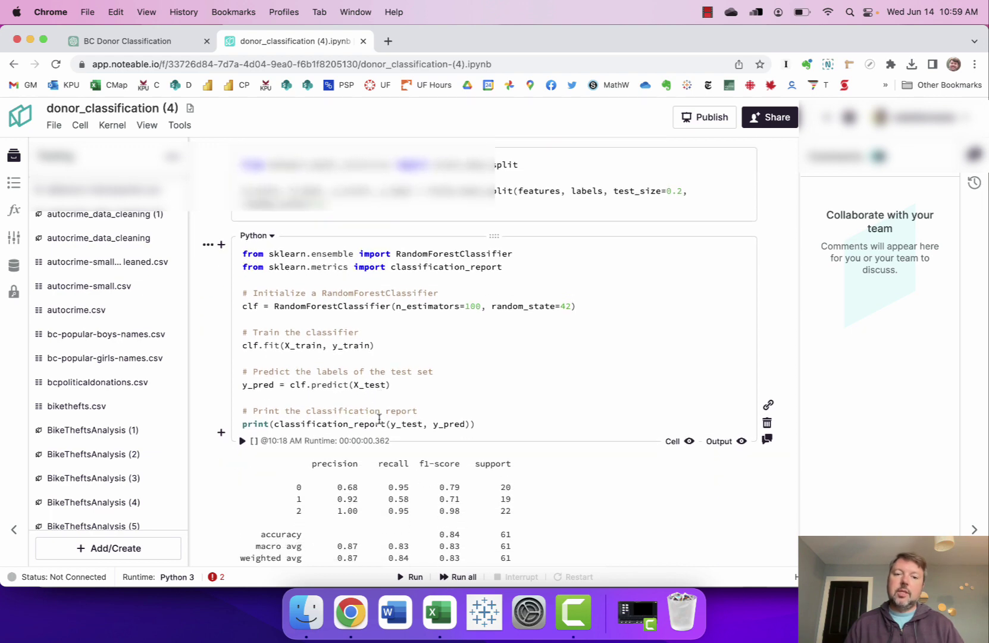
scroll(379, 418, down, 15)
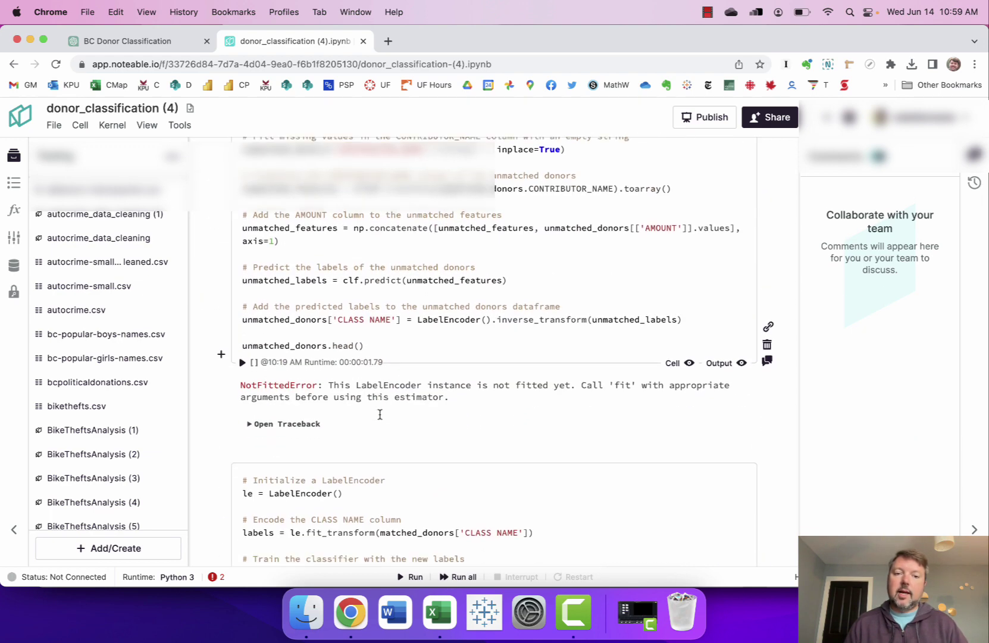
click(173, 40)
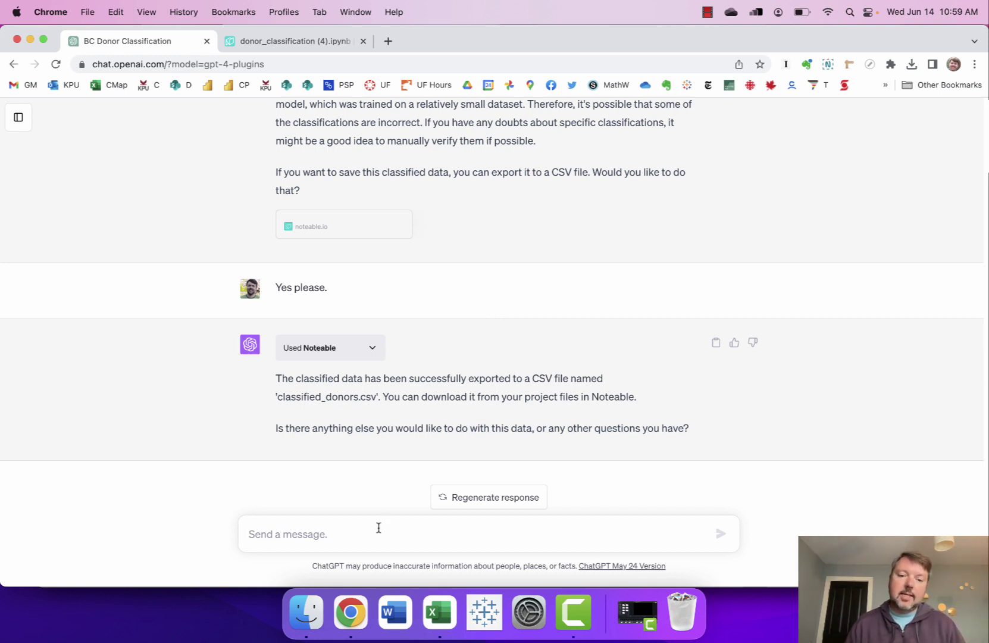
Step: Ask ChatGPT 'Can you please explain to me what the Random Forest model is and how it work' and read the answer
text(Can you please e)
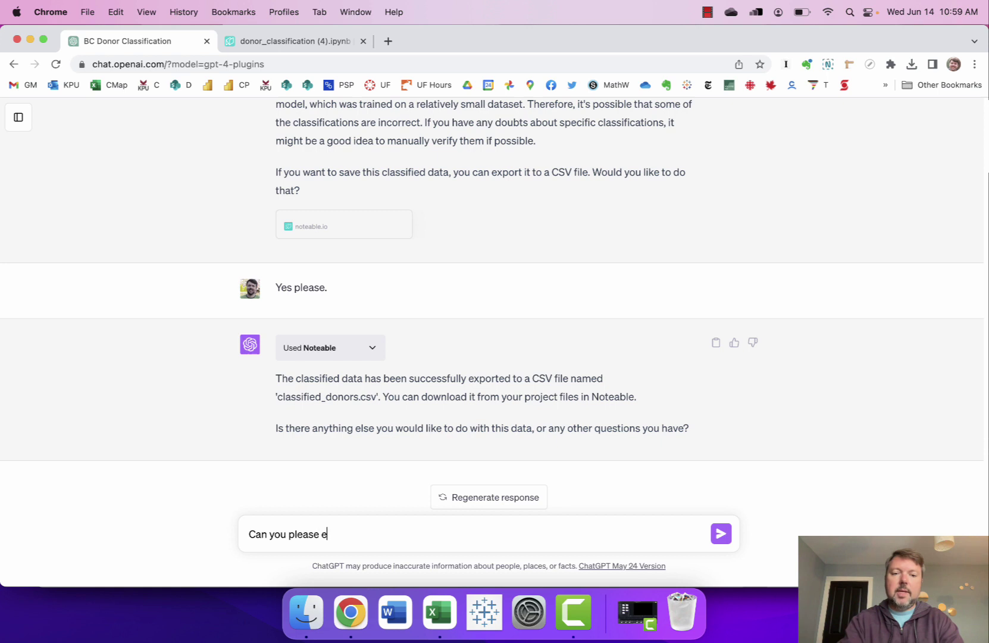
text(xplain to me what the R)
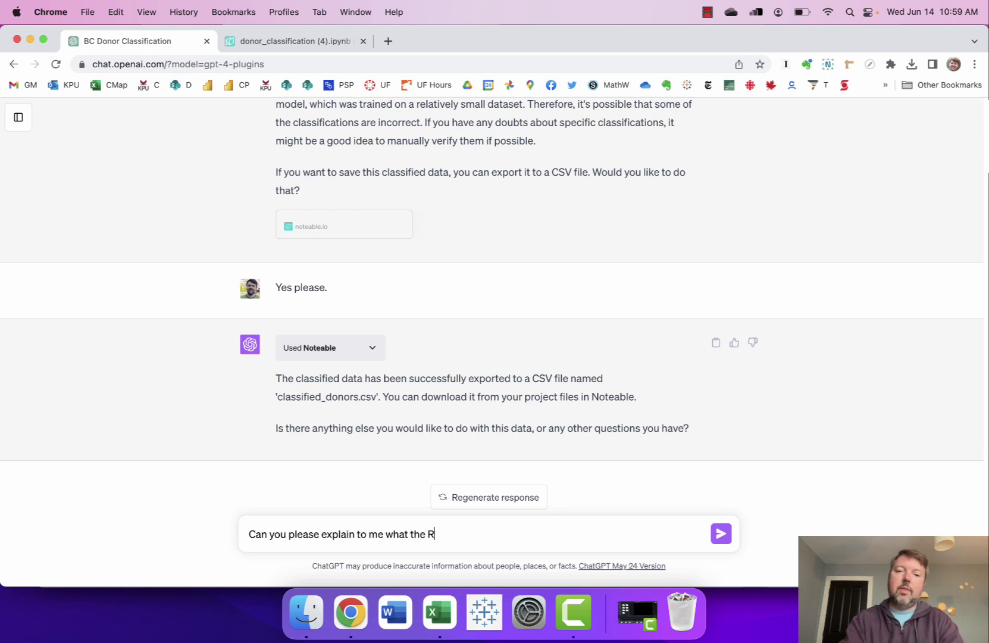
text(andom Forest model )
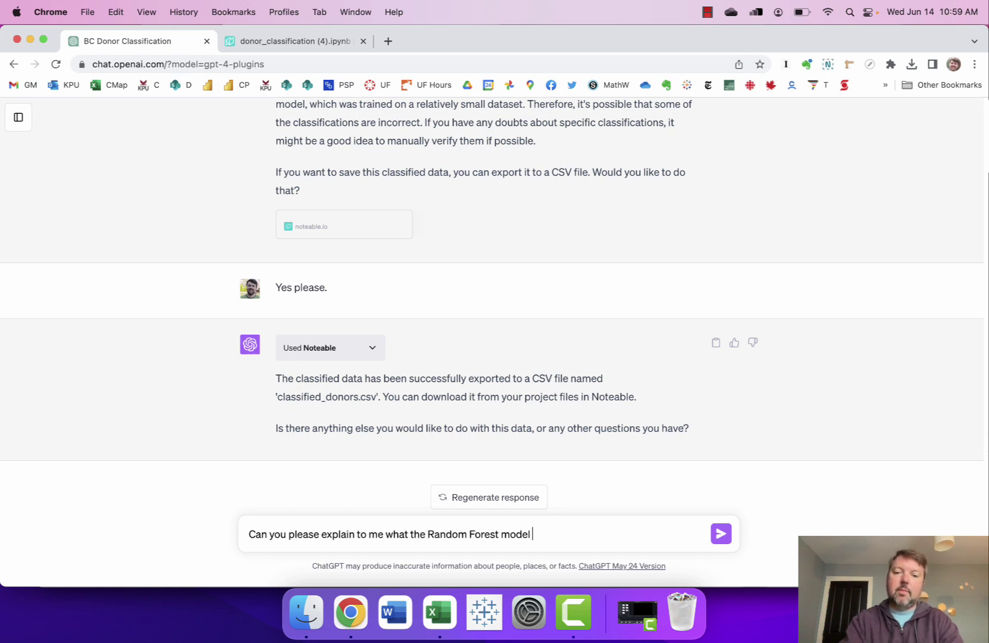
text(is and how it works?)
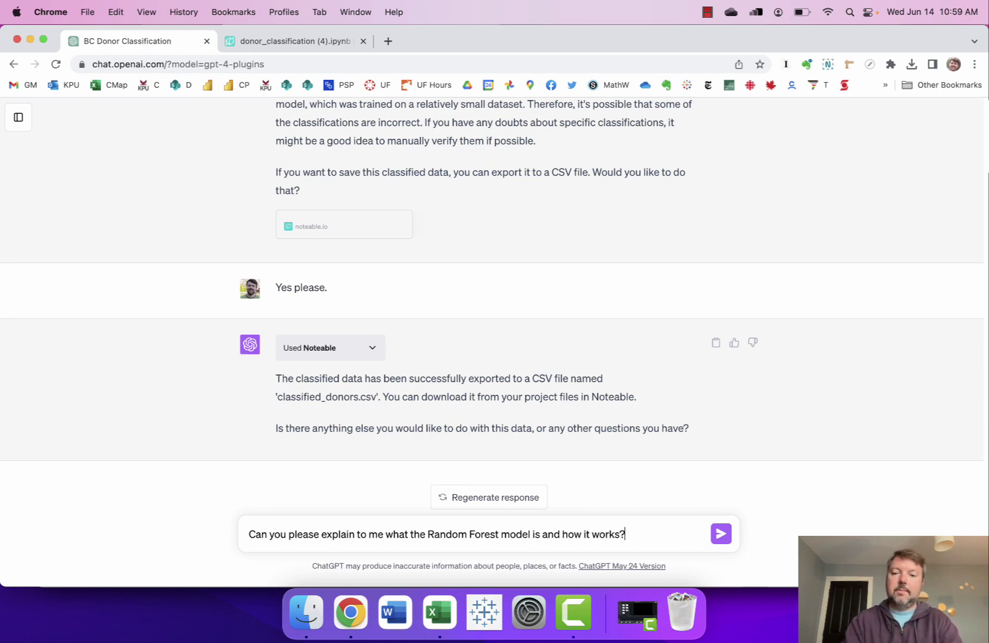
key(Return)
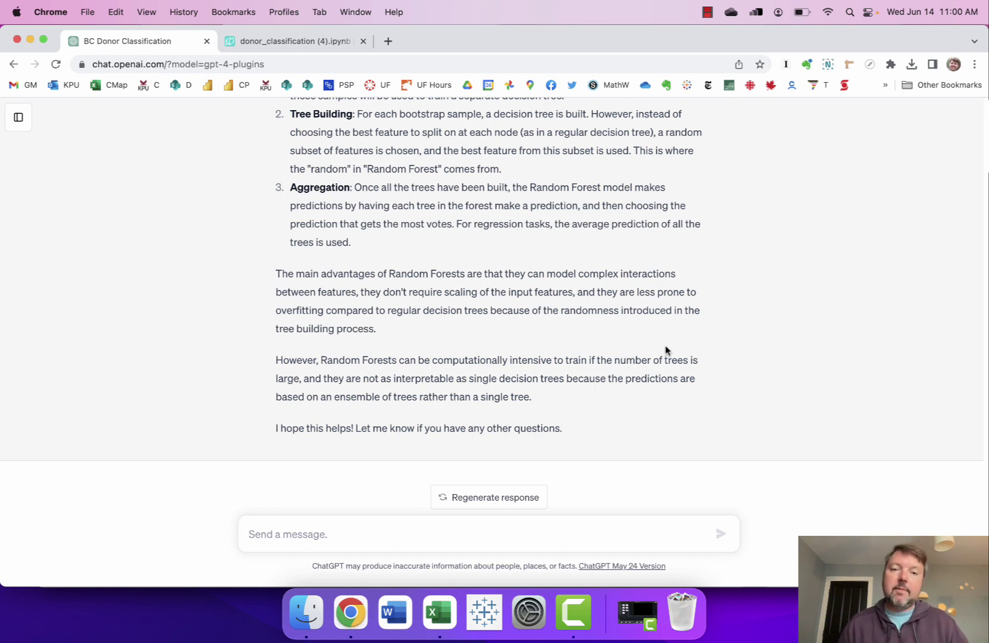
scroll(667, 349, up, 1)
scroll(667, 349, down, 1)
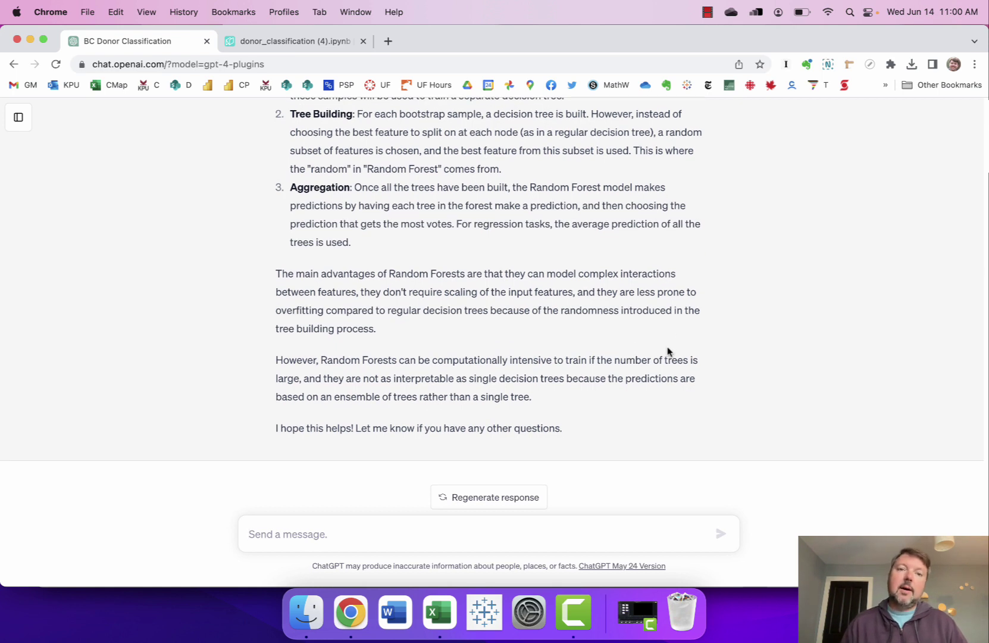